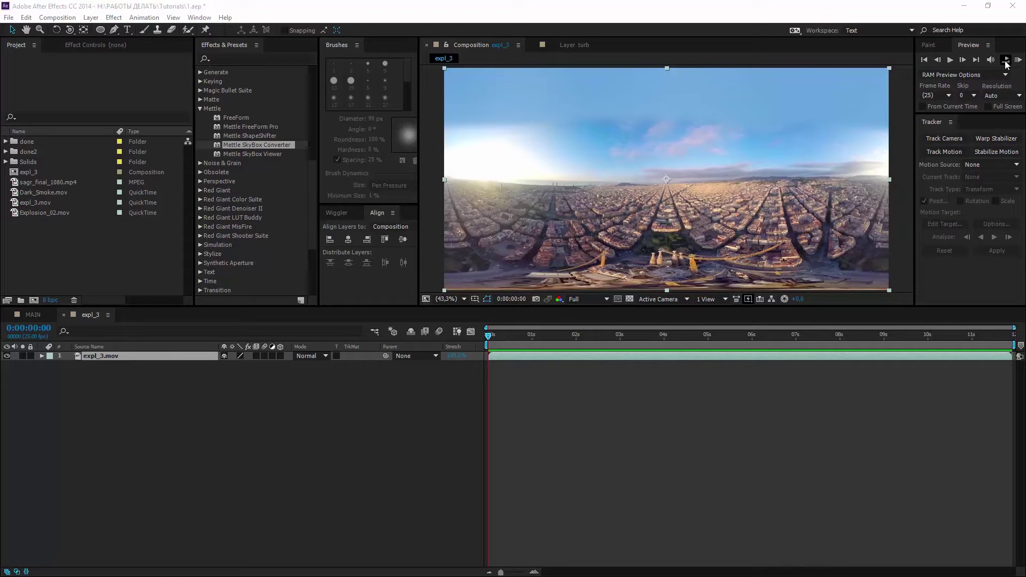
# Step: Preview the expl_3 composition with a RAM preview
pyautogui.click(1016, 61)
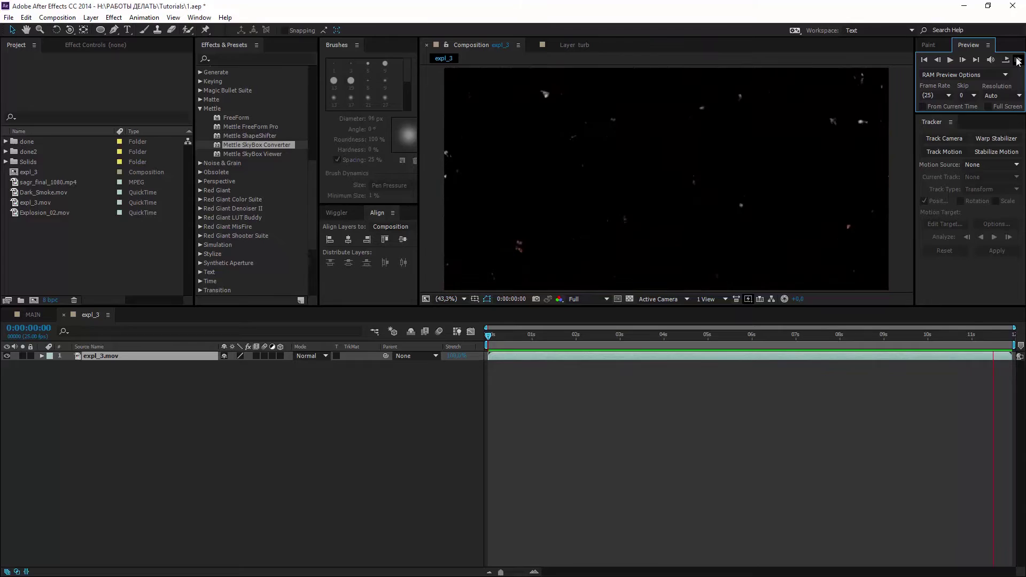
pyautogui.click(1018, 61)
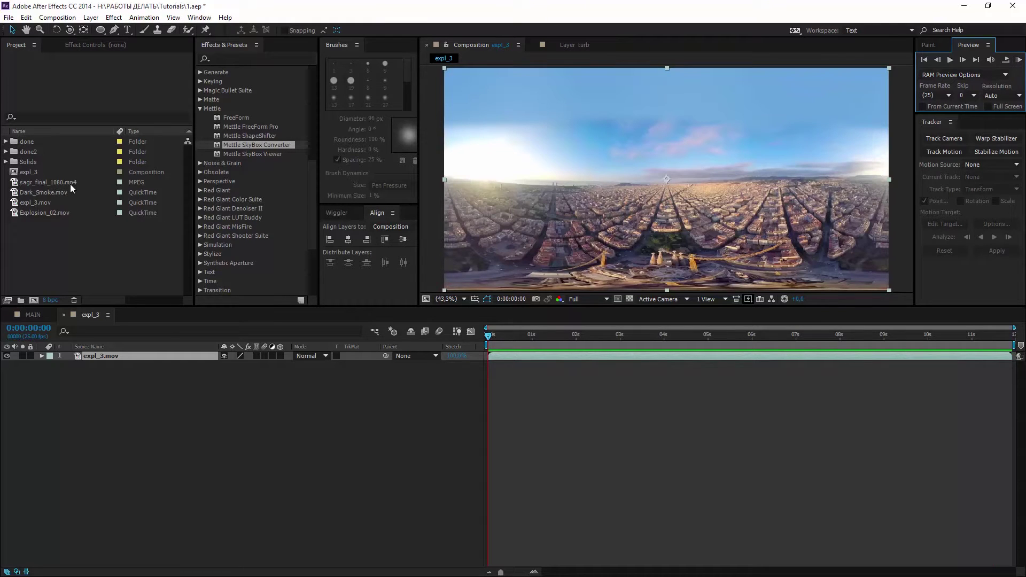
# Step: Create a composition from the sagr_final_1080.mp4 footage and rename it Main
pyautogui.moveTo(69, 184); pyautogui.dragTo(35, 301)
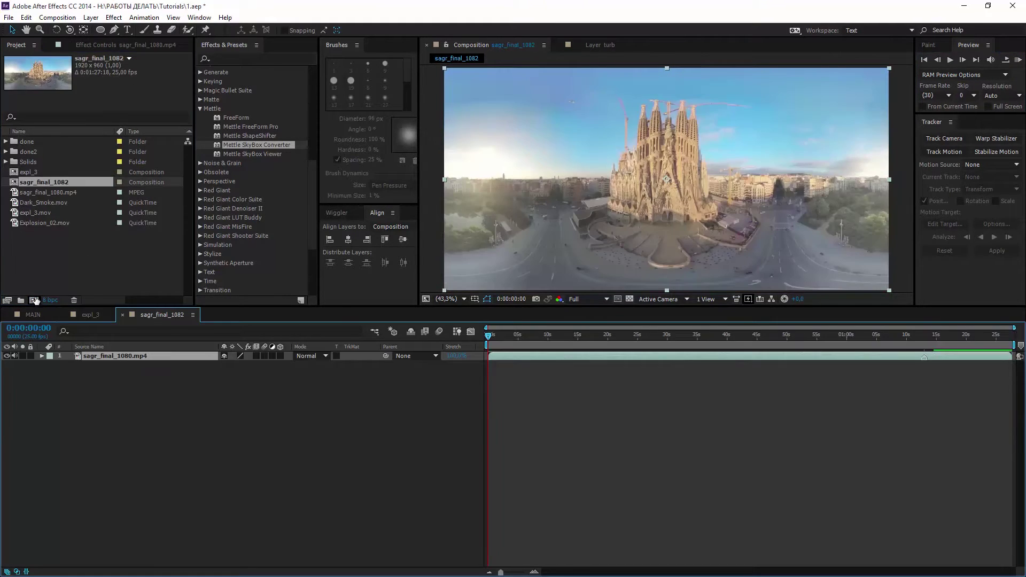
pyautogui.click(57, 17)
pyautogui.click(80, 41)
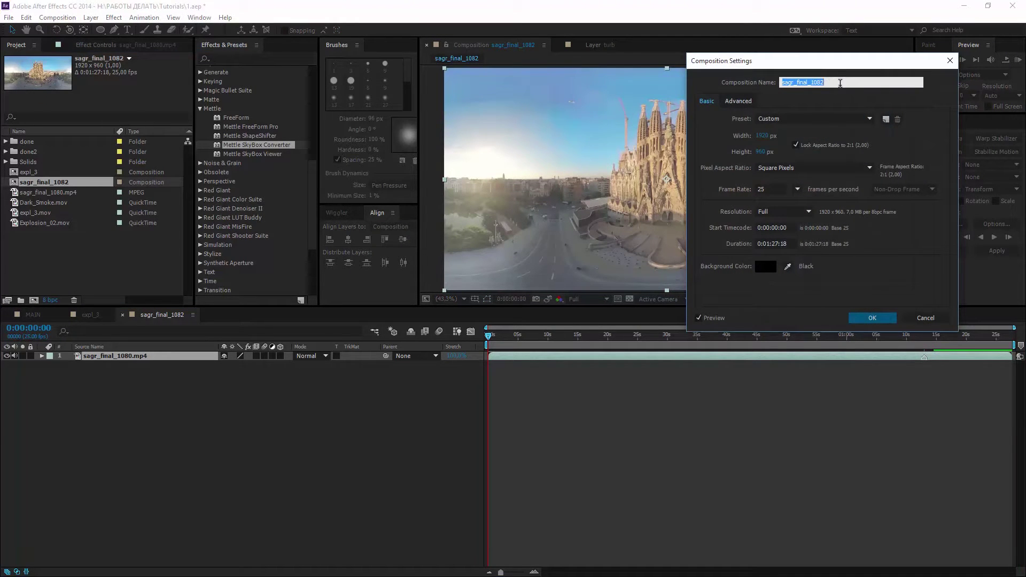
pyautogui.write('Main')
pyautogui.click(869, 318)
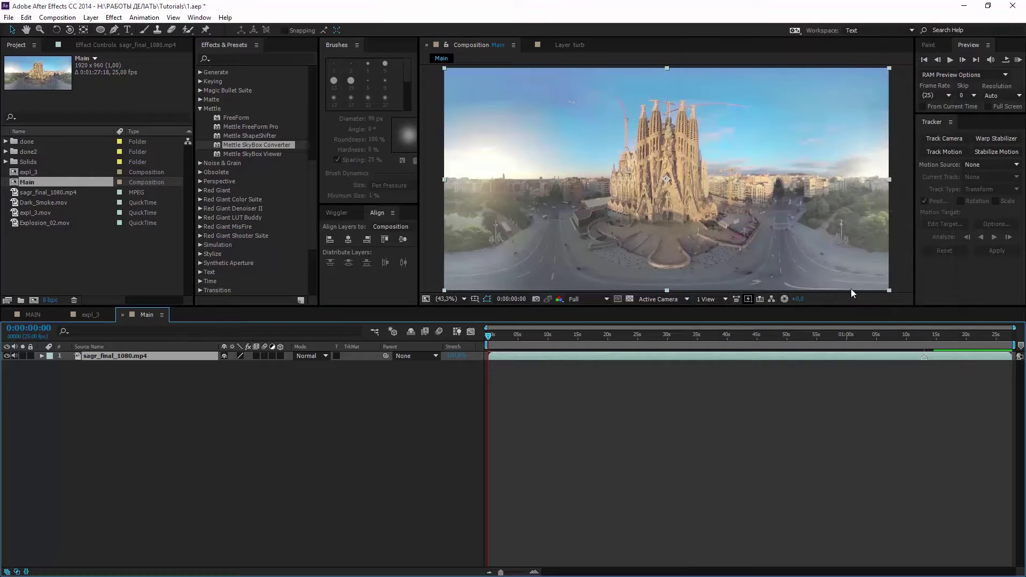
# Step: Set the work area from 0:01:13:00 to about 0:01:25:04 and trim the Main composition to it
pyautogui.click(924, 335)
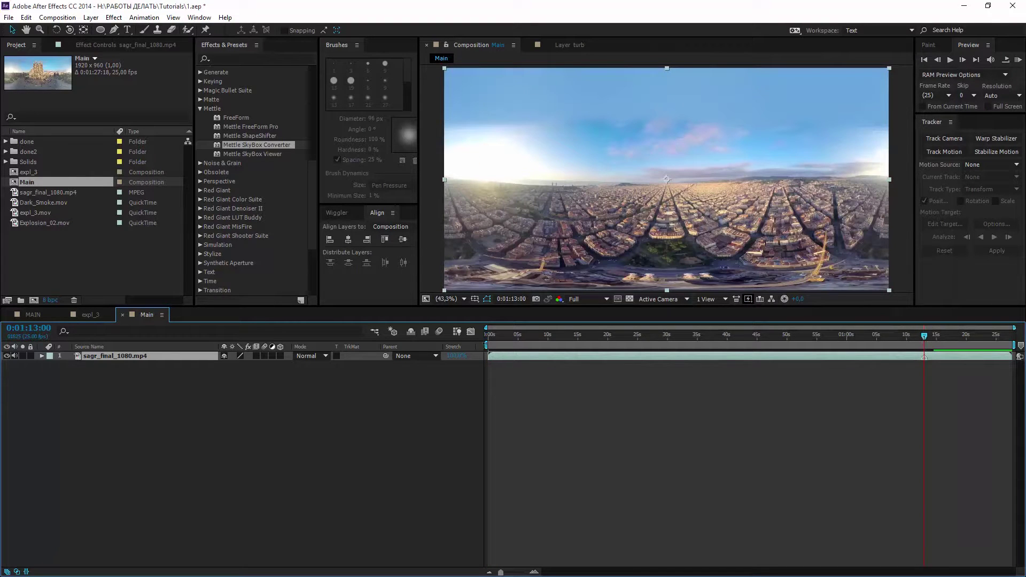
pyautogui.moveTo(486, 345); pyautogui.dragTo(924, 345)
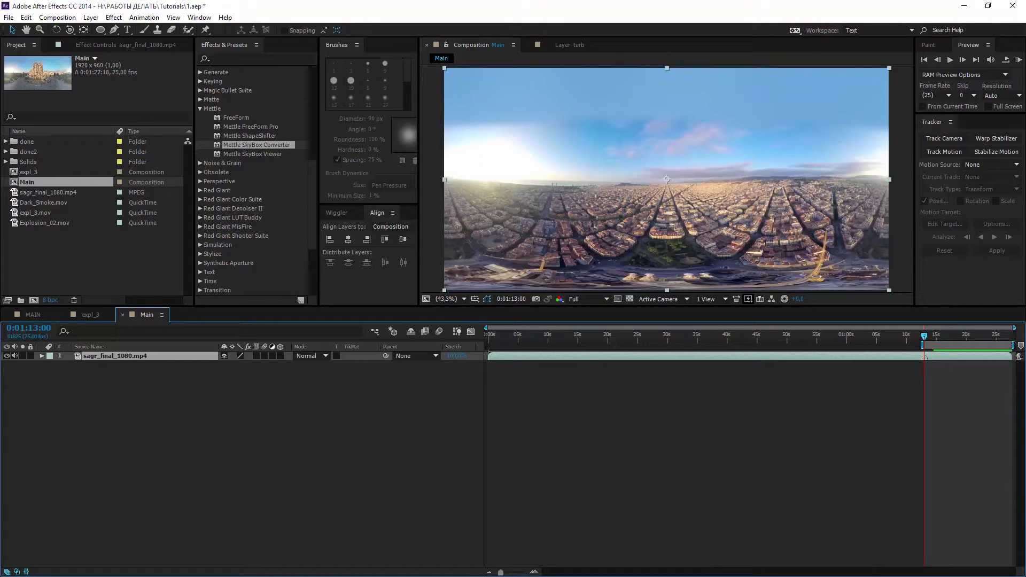
pyautogui.moveTo(1014, 345); pyautogui.dragTo(998, 345)
pyautogui.click(57, 17)
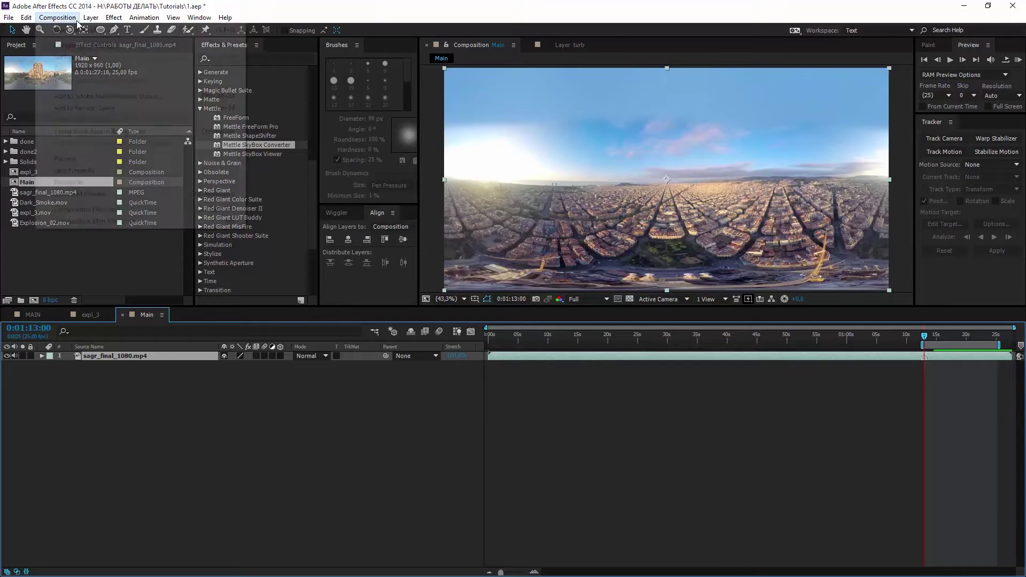
pyautogui.click(103, 70)
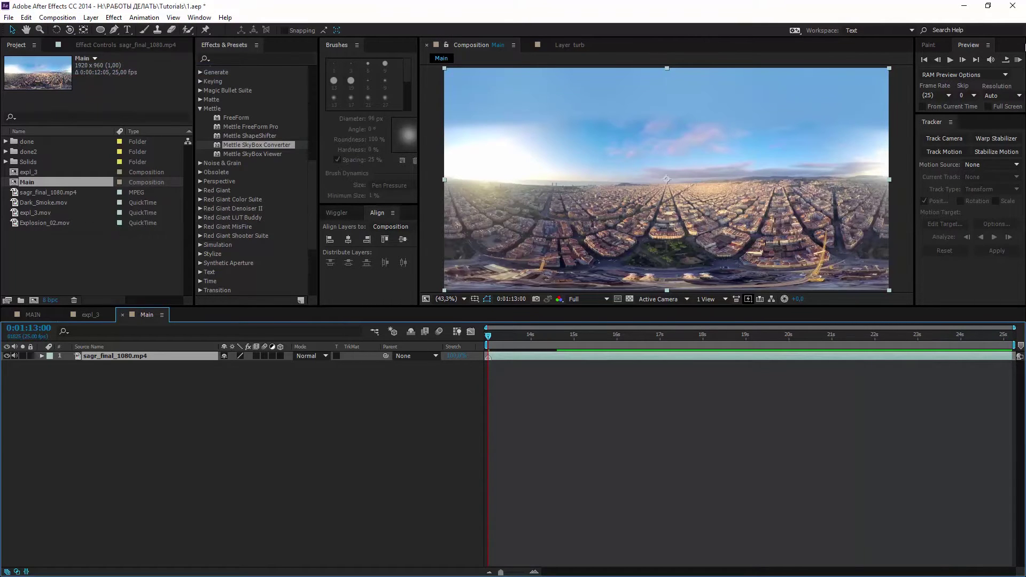
# Step: Preview the trimmed Main composition and return to its first frame
pyautogui.click(1017, 60)
pyautogui.click(1017, 61)
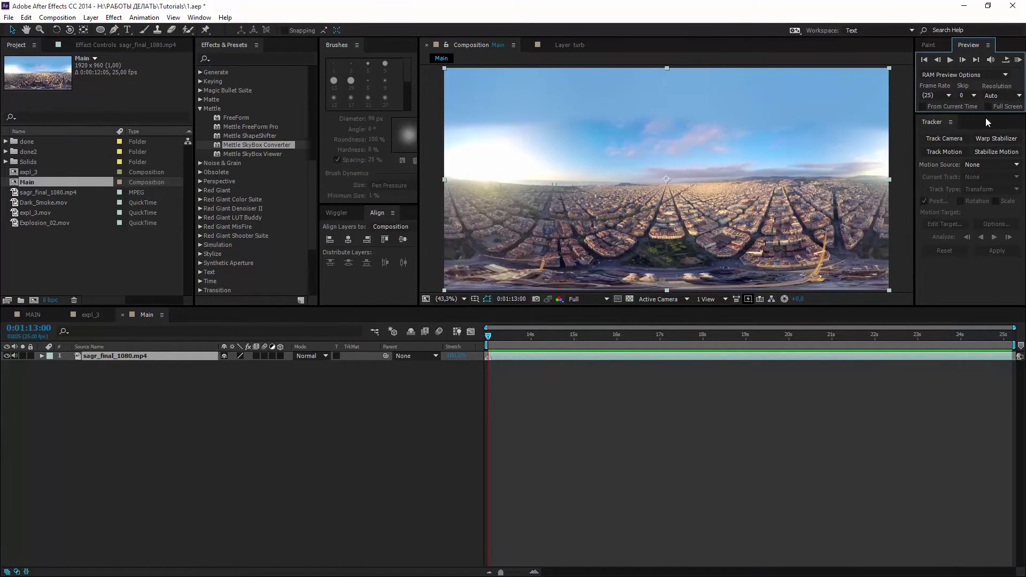
pyautogui.moveTo(488, 337)
pyautogui.mouseDown()
pyautogui.moveTo(905, 333)
pyautogui.moveTo(1014, 321)
pyautogui.moveTo(905, 336)
pyautogui.moveTo(486, 338)
pyautogui.mouseUp()
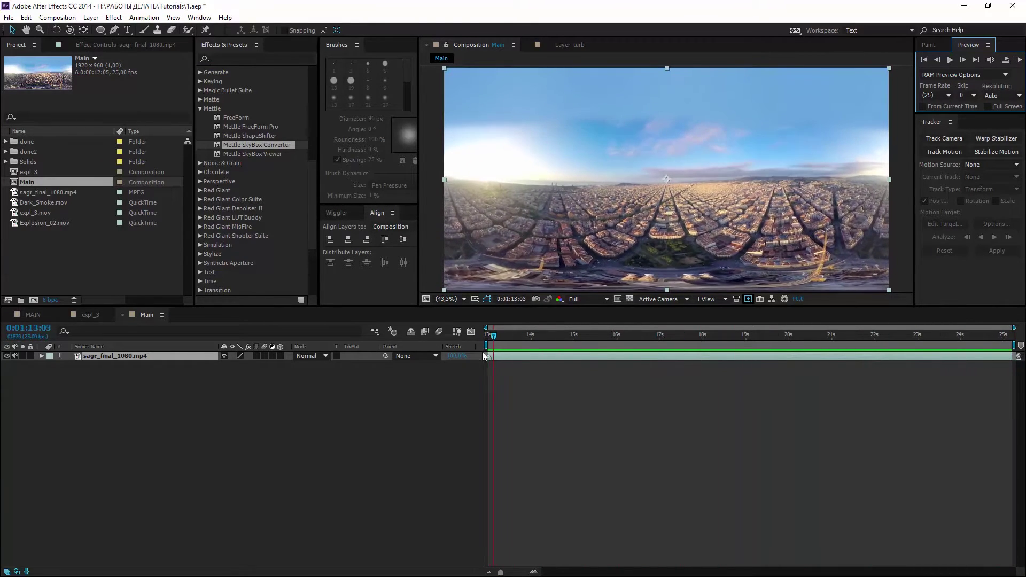
# Step: Apply Mettle SkyBox Converter to the sagr_final_1080.mp4 layer with the output set to Cube-map
pyautogui.doubleClick(254, 146)
pyautogui.click(160, 131)
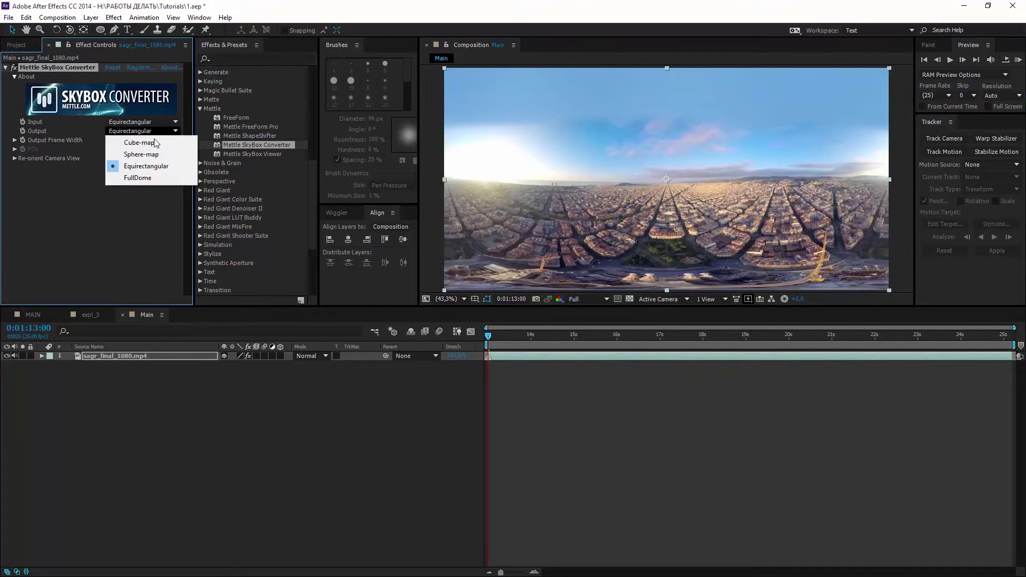
pyautogui.click(154, 143)
# Step: Pre-compose the converted footage layer as "cube", moving all attributes into the new composition
pyautogui.rightClick(147, 355)
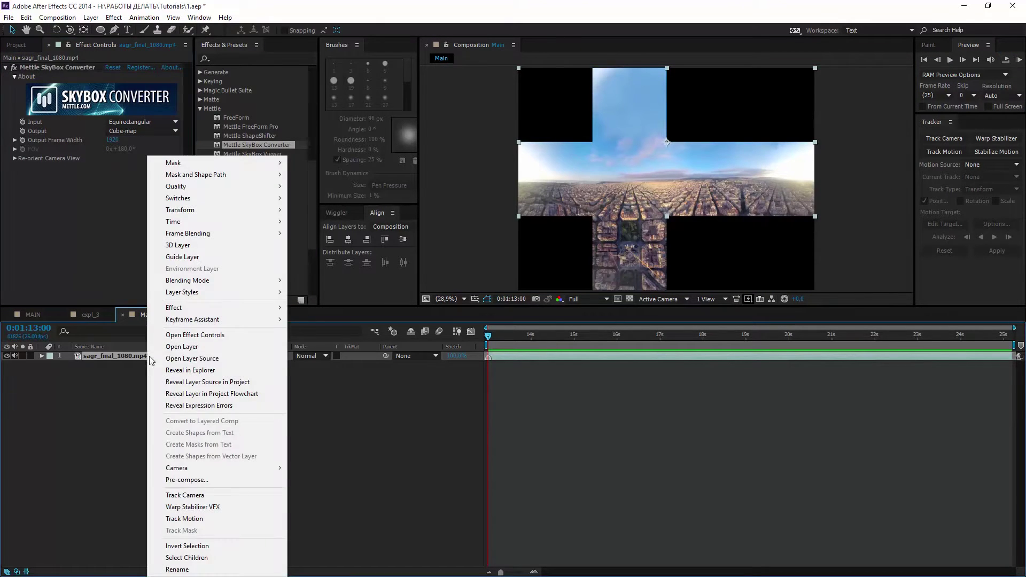
pyautogui.click(202, 478)
pyautogui.write('cube')
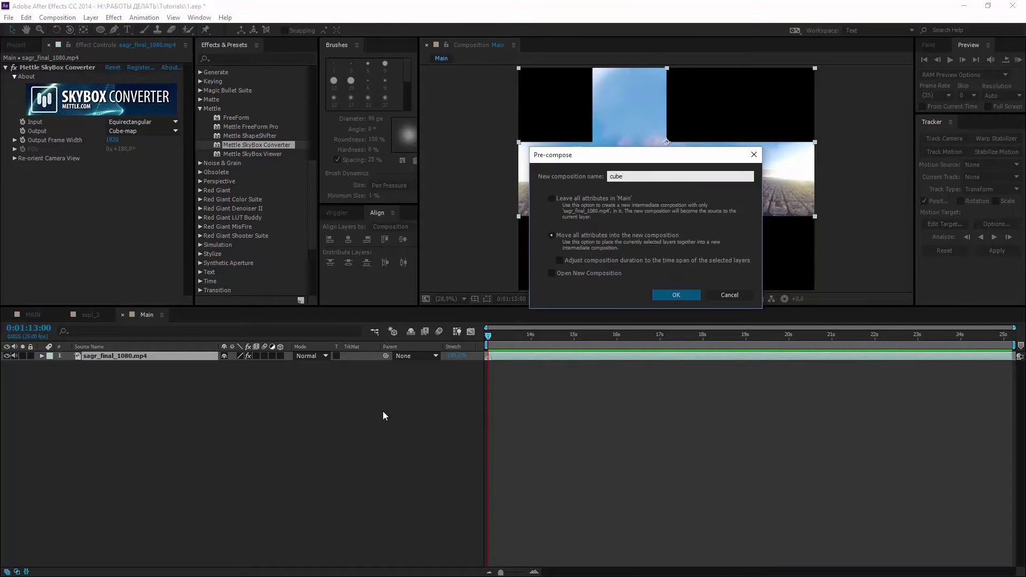
pyautogui.press('Return')
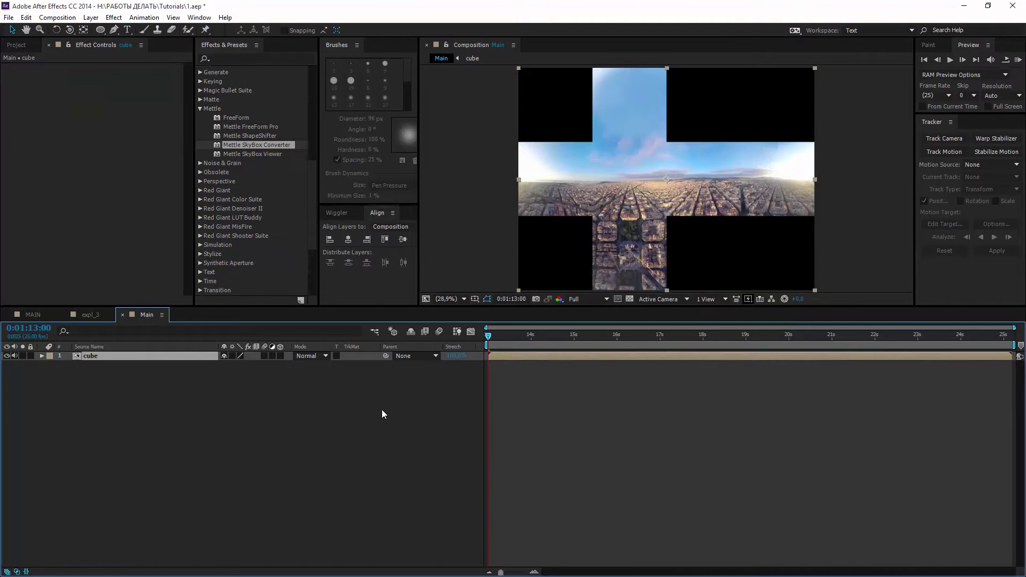
# Step: Add a null object to the Main composition
pyautogui.rightClick(382, 409)
pyautogui.moveTo(421, 415)
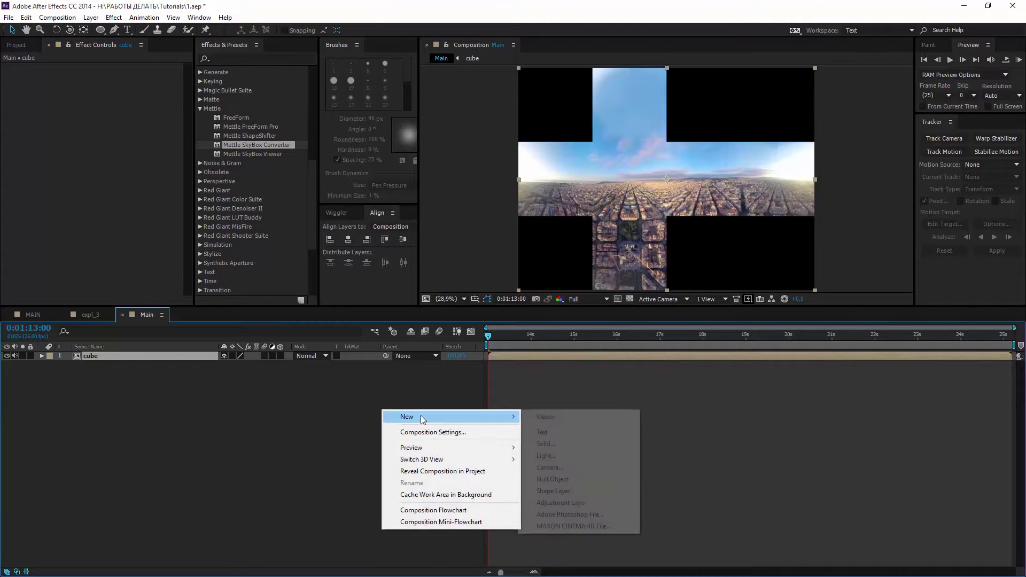
pyautogui.click(559, 479)
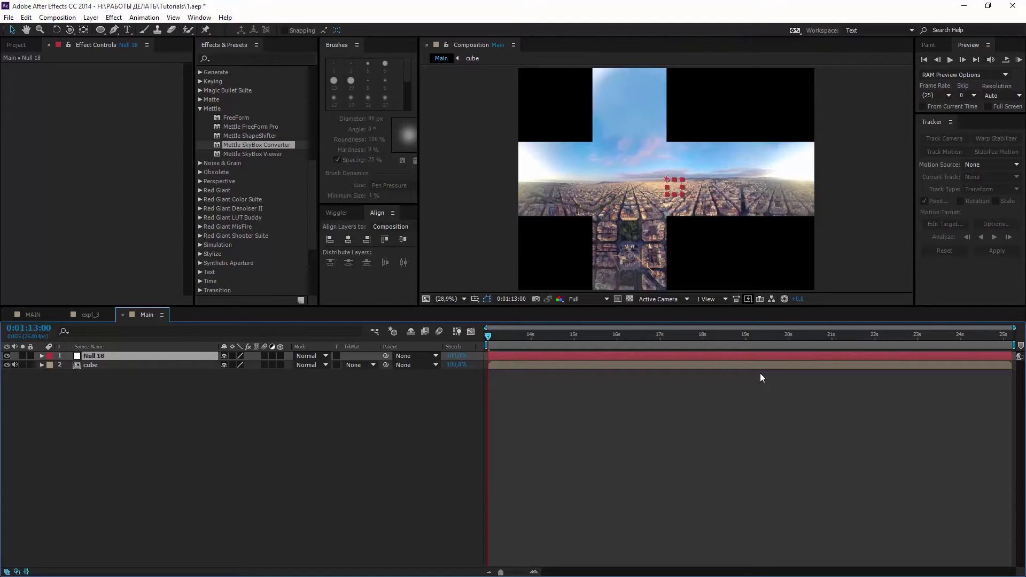
# Step: Start a motion track on the cube layer and place an enlarged track point around the church's central tower in the downward cube face
pyautogui.click(598, 365)
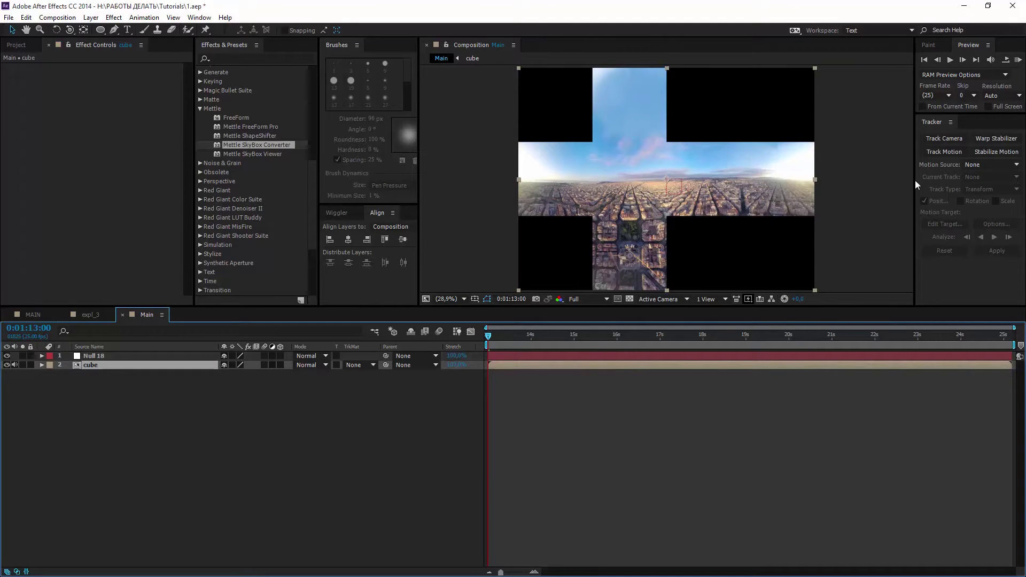
pyautogui.click(939, 153)
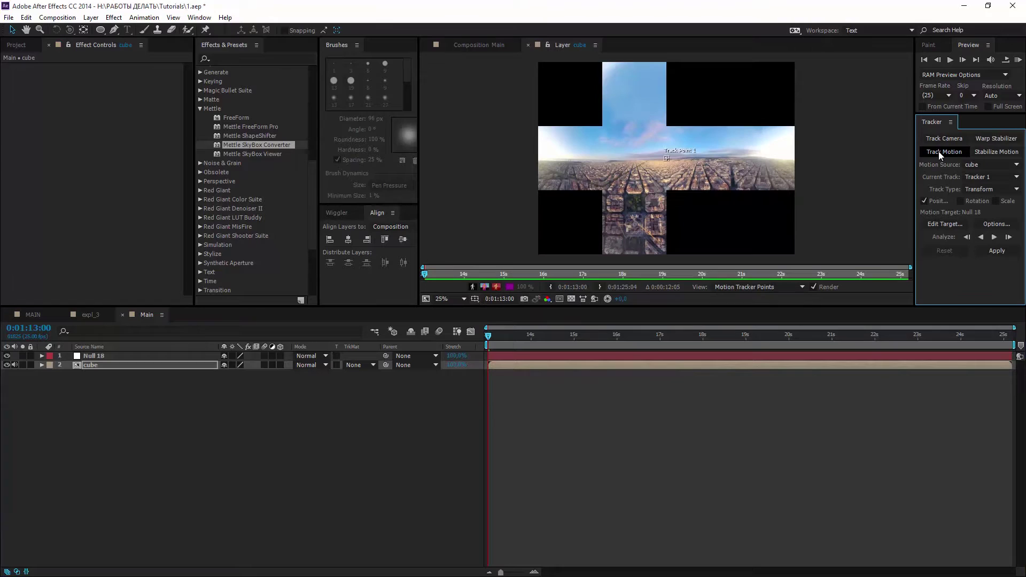
pyautogui.scroll(4, 666, 160)
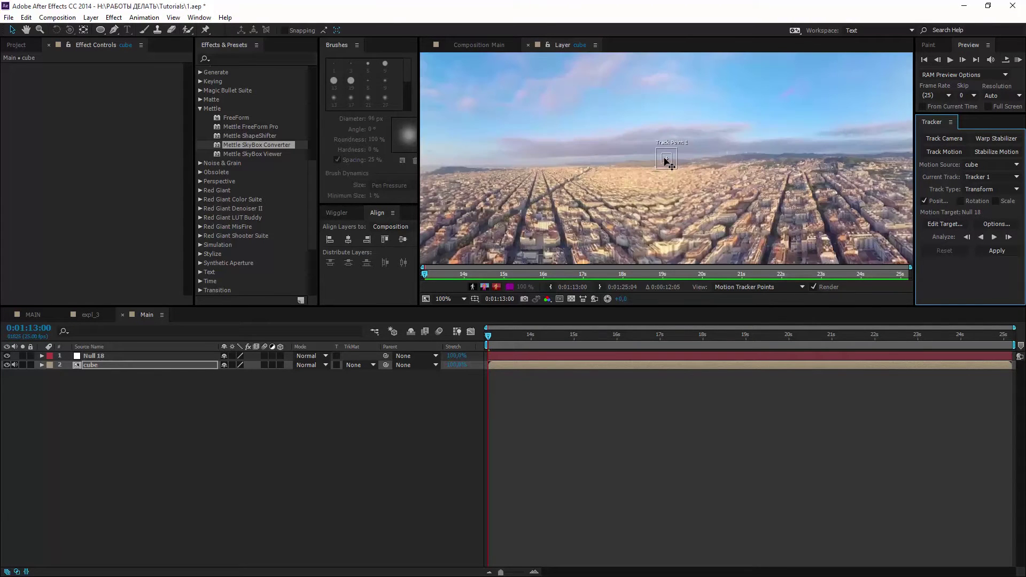
pyautogui.moveTo(664, 161); pyautogui.dragTo(597, 233)
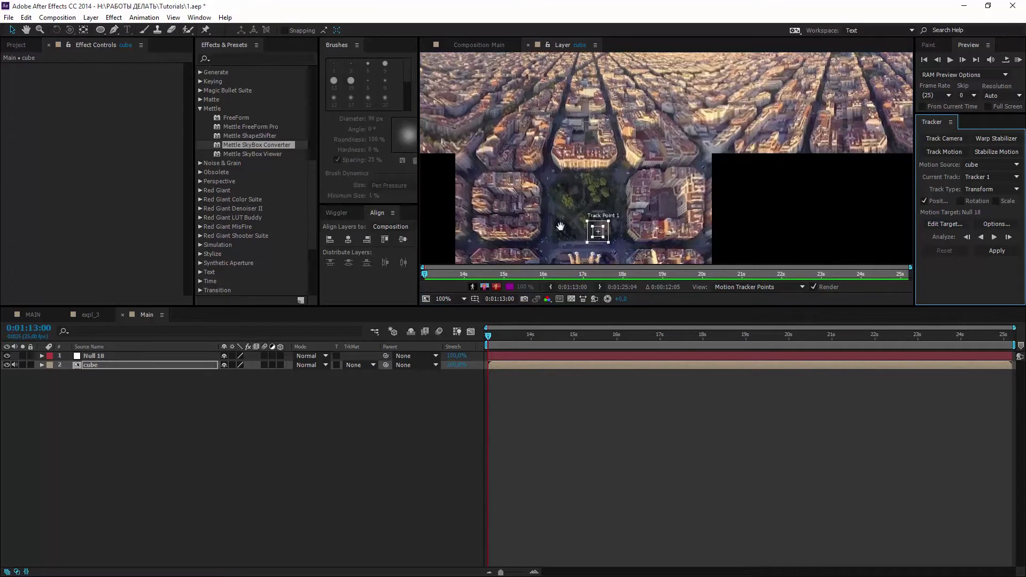
pyautogui.scroll(-5, 560, 227)
pyautogui.moveTo(598, 140); pyautogui.dragTo(586, 191)
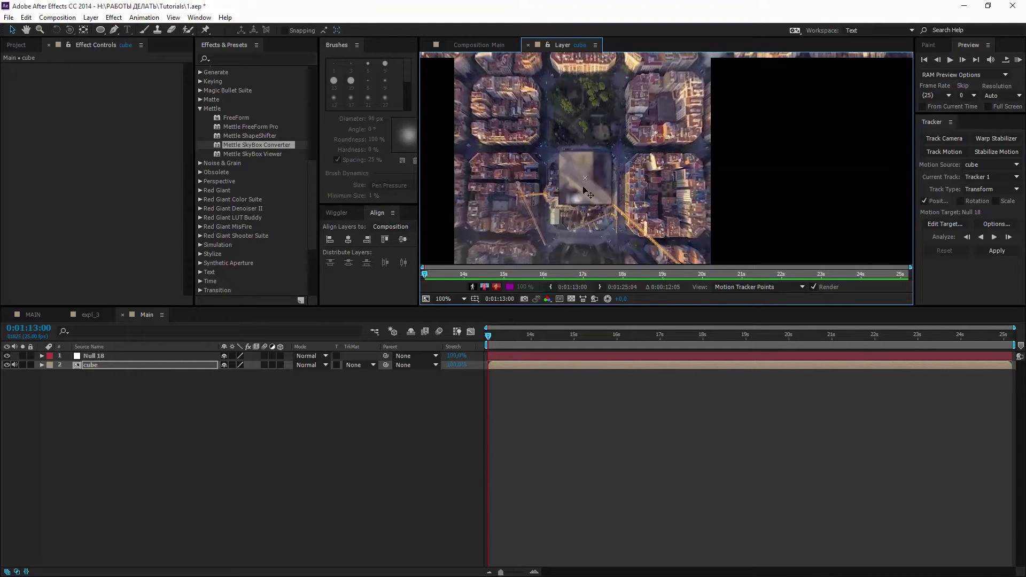
pyautogui.scroll(1, 586, 193)
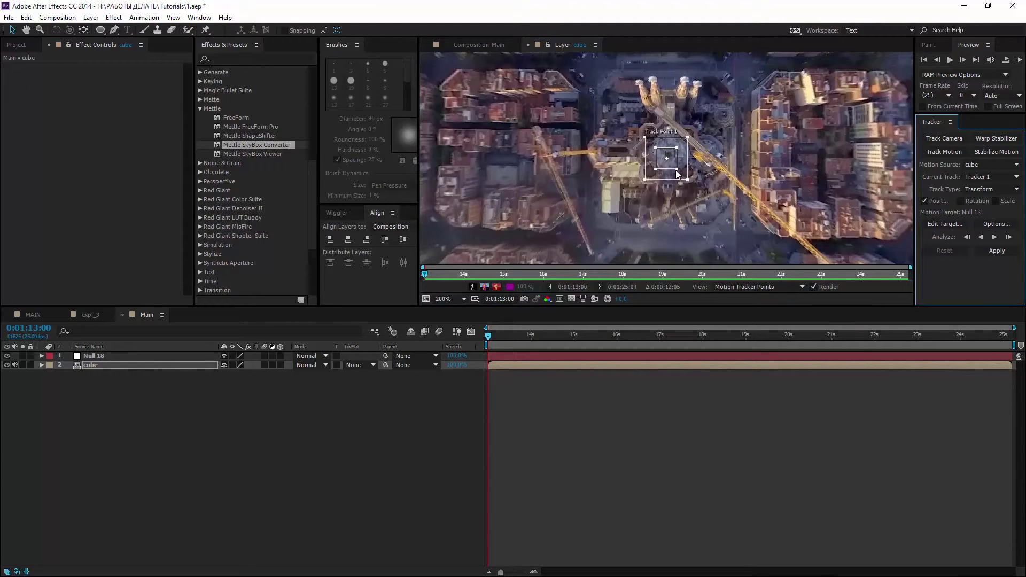
pyautogui.moveTo(676, 173)
pyautogui.mouseDown()
pyautogui.moveTo(705, 200)
pyautogui.moveTo(696, 193)
pyautogui.moveTo(698, 227)
pyautogui.moveTo(686, 172)
pyautogui.mouseUp()
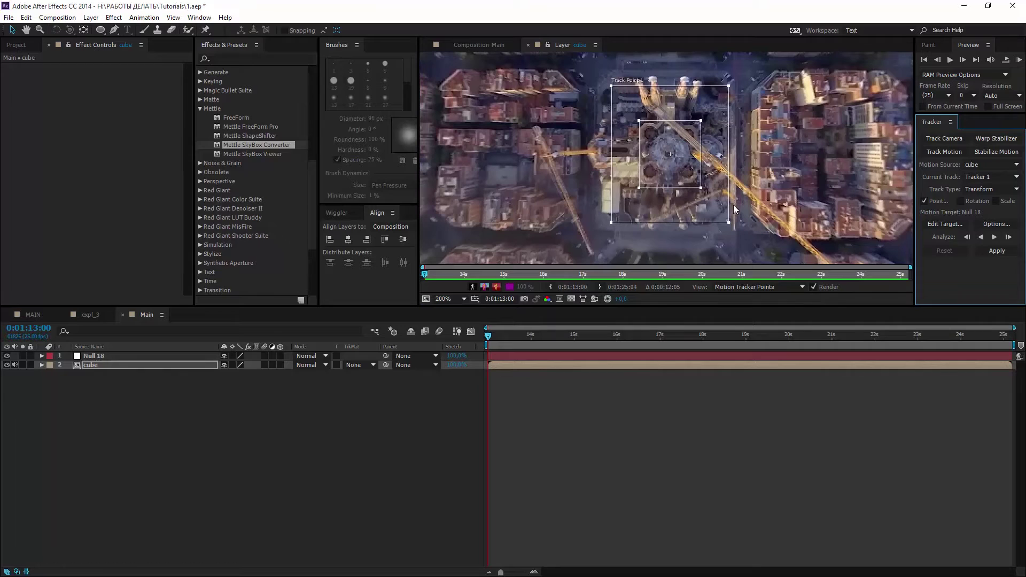
# Step: Analyze the track forward with the null as motion target and apply the X and Y motion to it
pyautogui.click(945, 224)
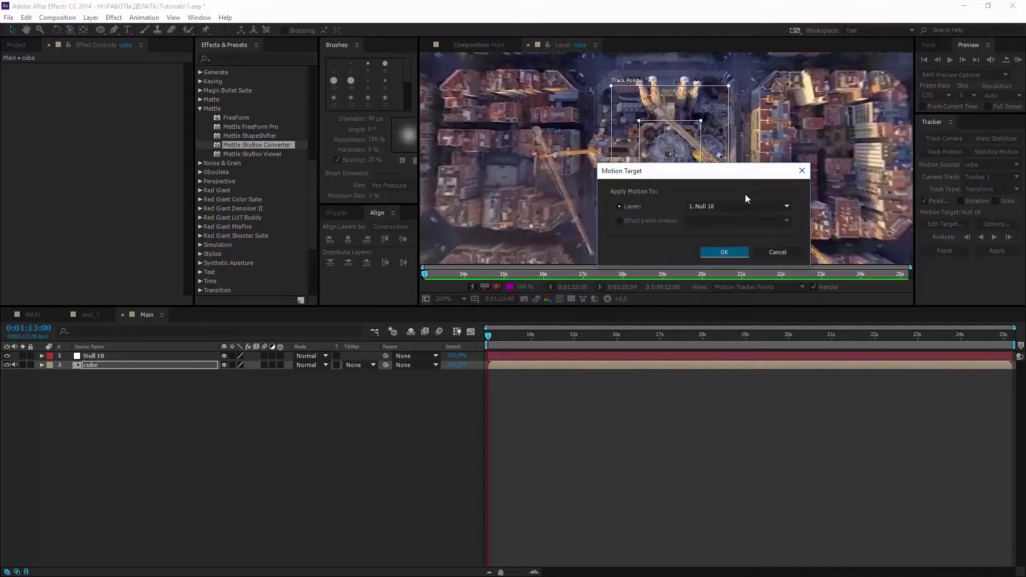
pyautogui.click(733, 253)
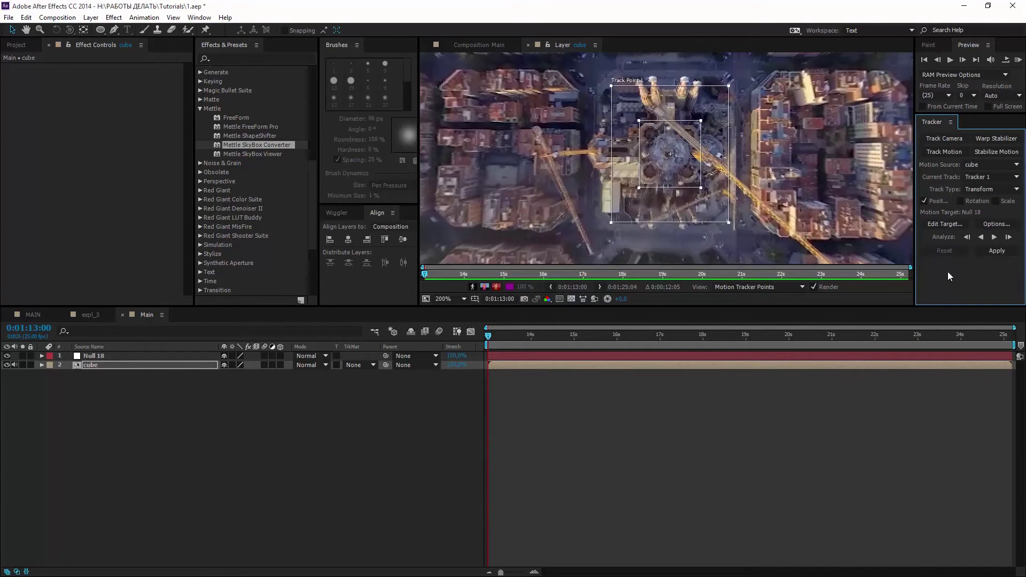
pyautogui.click(994, 240)
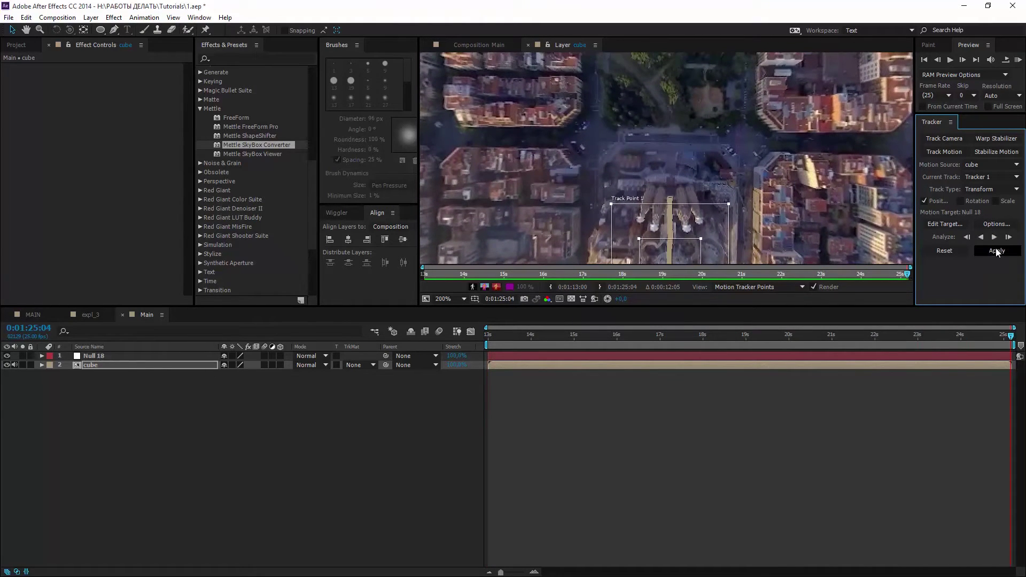
pyautogui.click(996, 252)
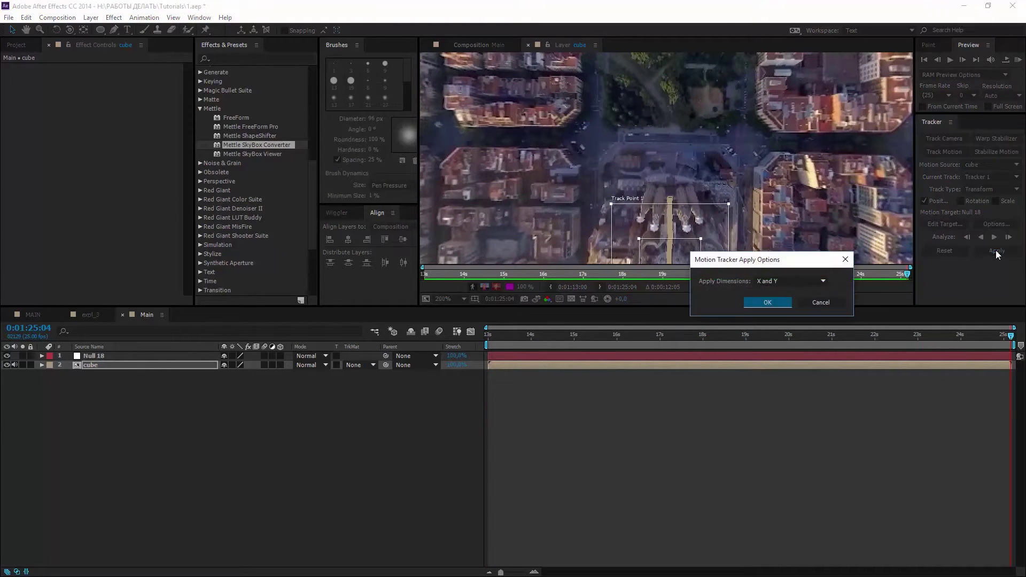
pyautogui.click(766, 302)
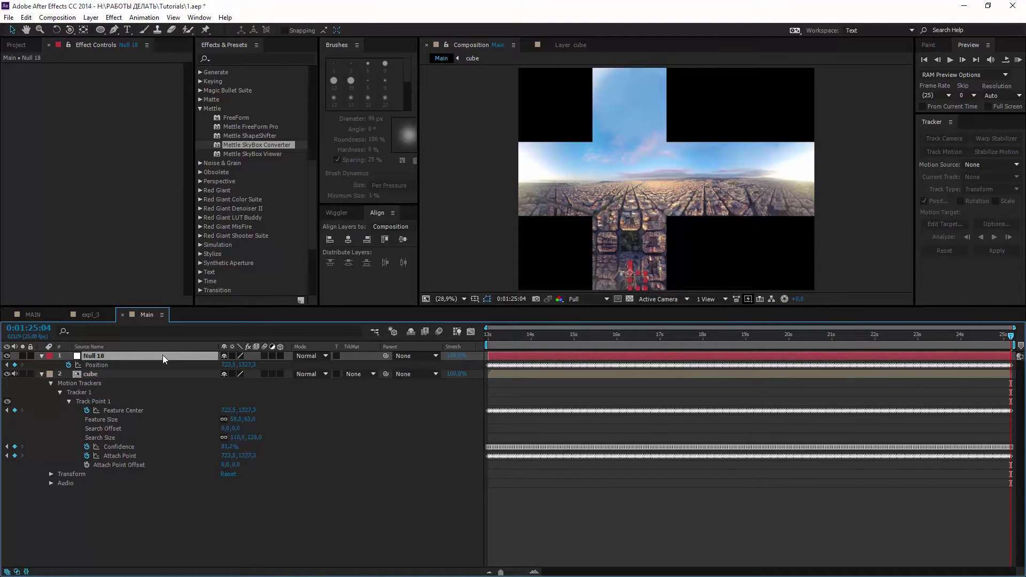
# Step: Collapse the cube layer's motion trackers and apply Mettle SkyBox Converter to it, converting Cube-map to Equirectangular
pyautogui.click(52, 383)
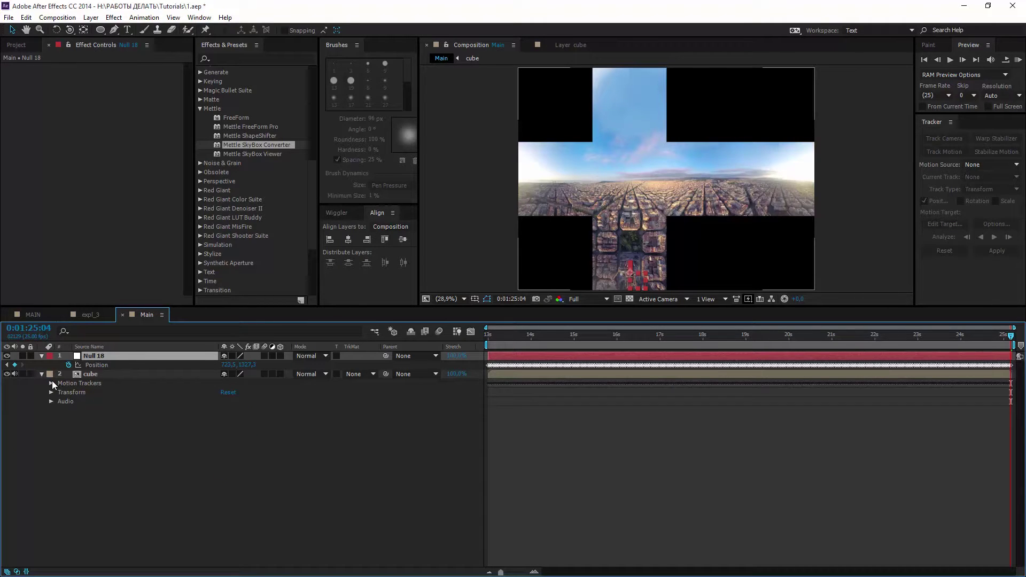
pyautogui.click(100, 373)
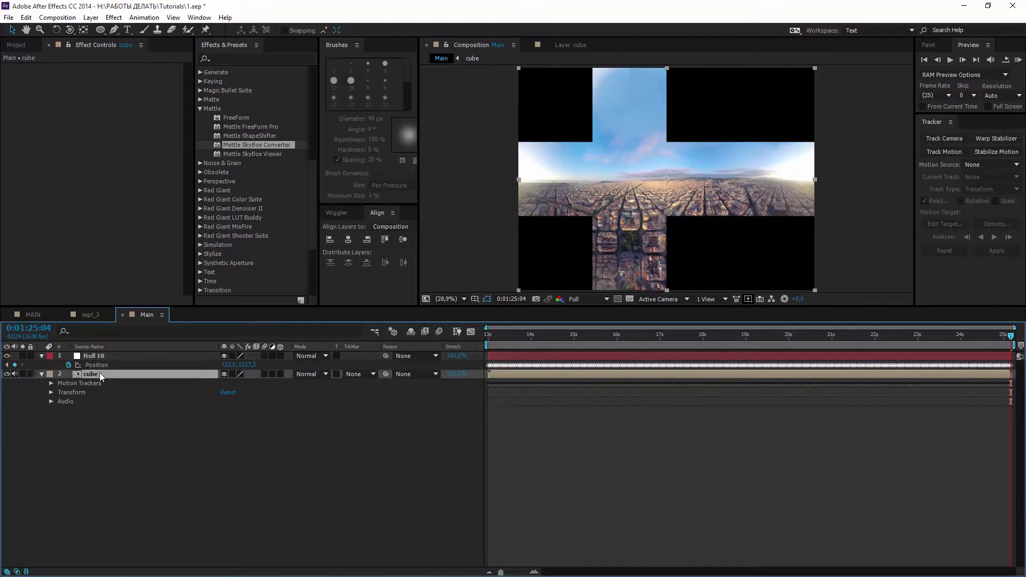
pyautogui.doubleClick(258, 145)
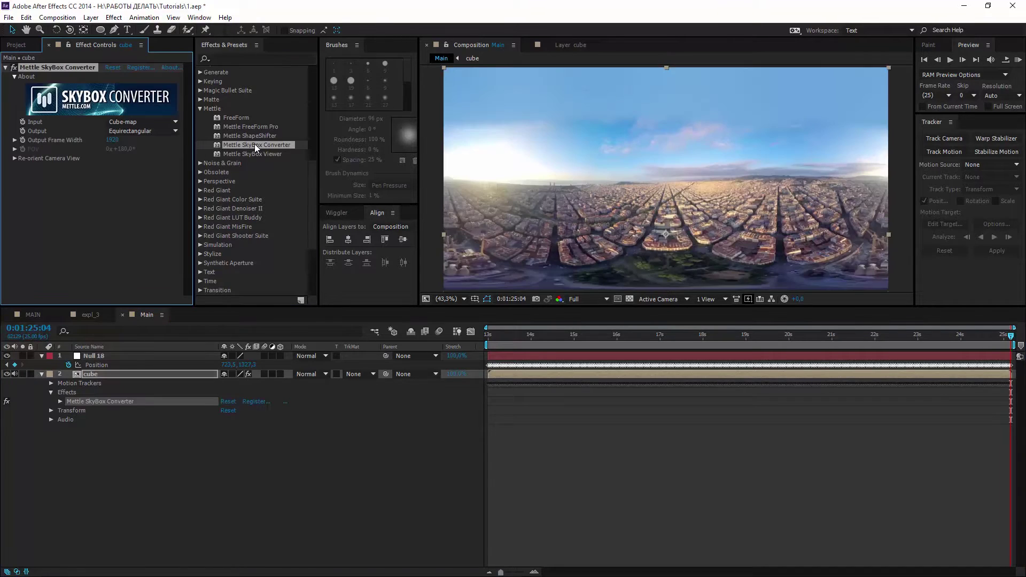
# Step: Reveal the SkyBox Converter's Re-orient Camera View properties and shift all of the null's Position keyframes so they start at 0, 0 at 0:01:13:00
pyautogui.click(59, 401)
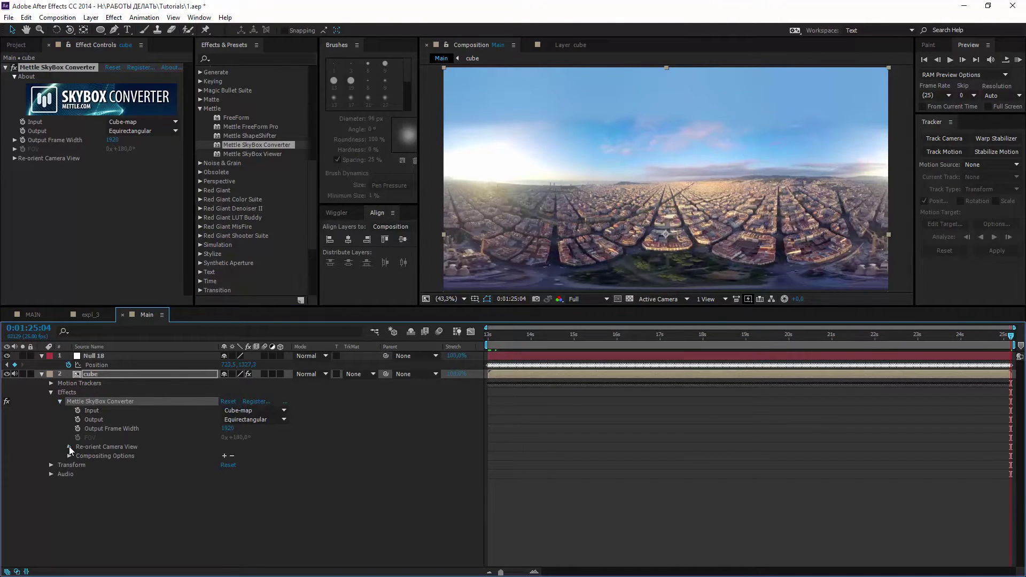
pyautogui.click(69, 447)
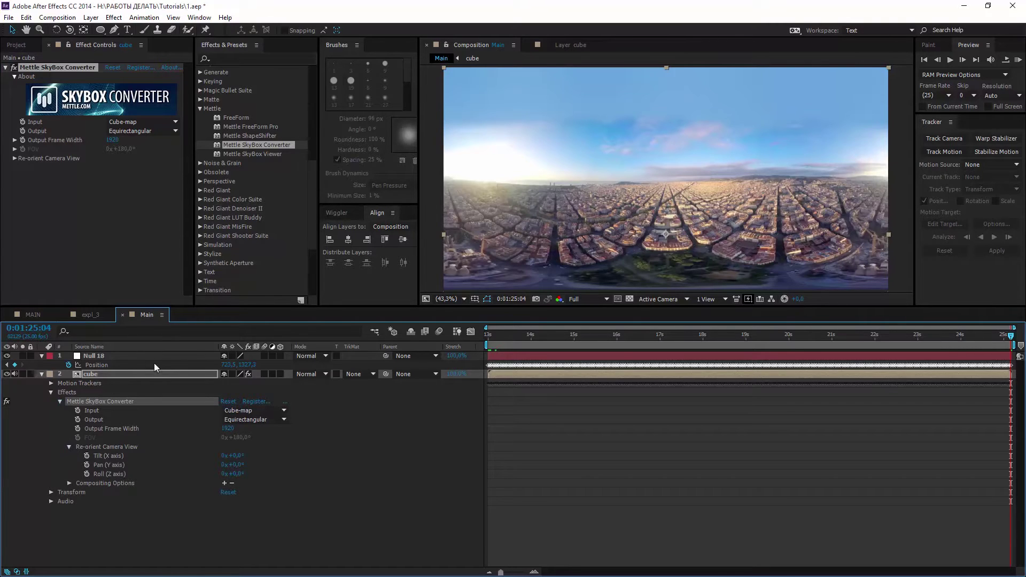
pyautogui.click(491, 335)
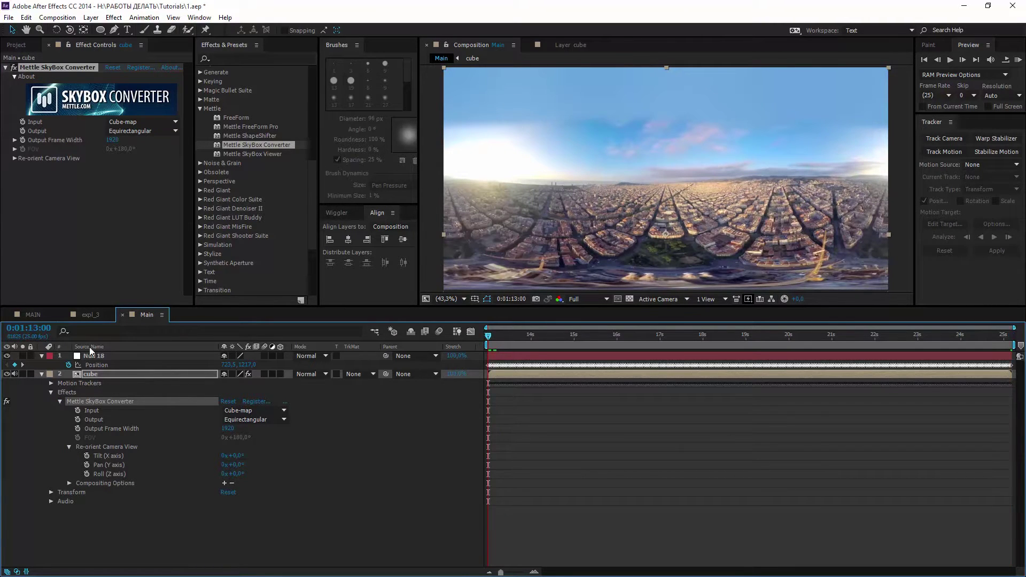
pyautogui.click(96, 366)
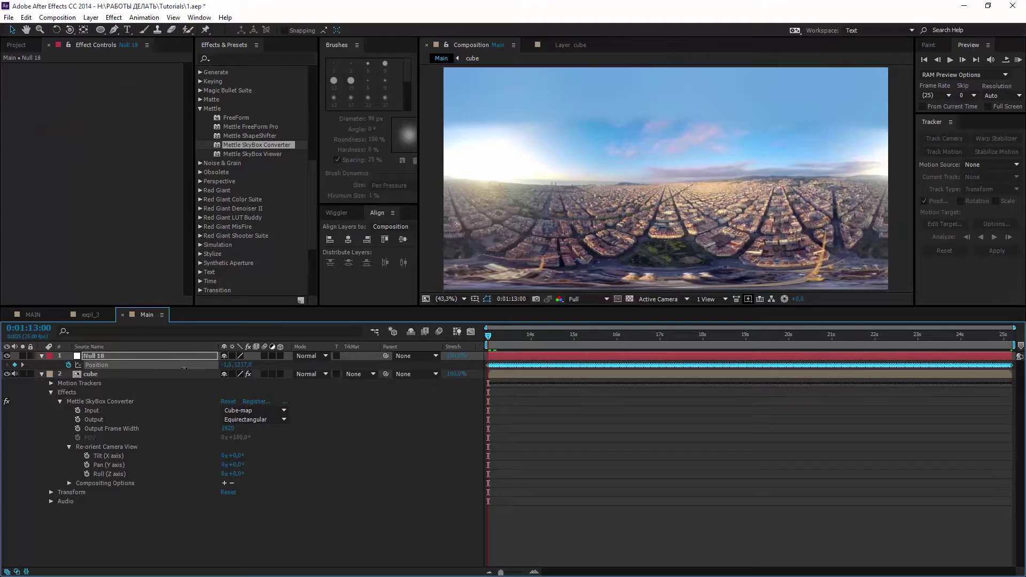
pyautogui.moveTo(184, 368); pyautogui.dragTo(176, 366)
# Step: Add the Roll (Z axis) expression thisComp.layer("Null 18").transform.position[0] * -360/1920 to the cube layer's SkyBox Converter
pyautogui.keyDown('alt'); pyautogui.click(86, 474); pyautogui.keyUp('alt')
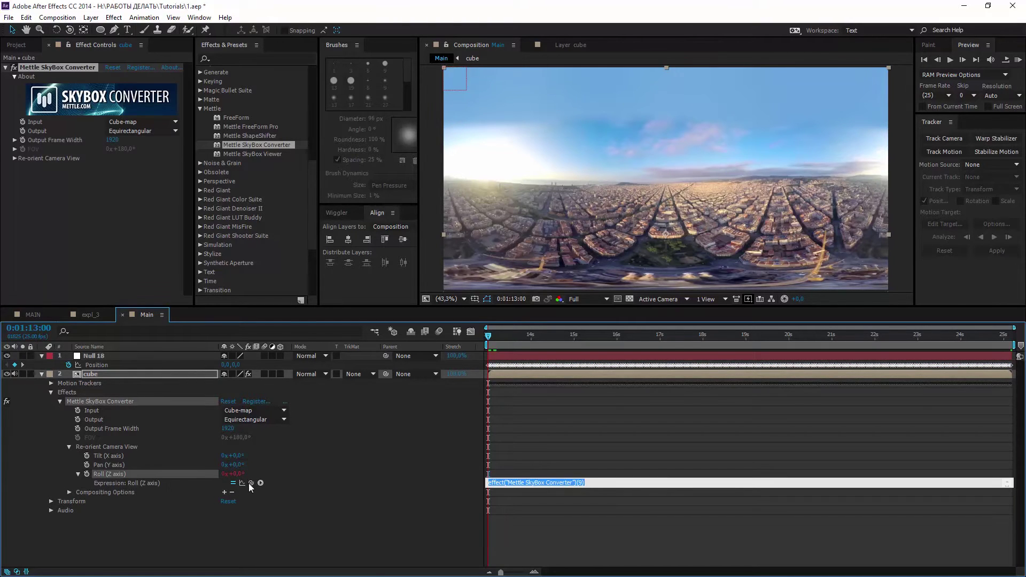
pyautogui.moveTo(250, 482); pyautogui.dragTo(225, 368)
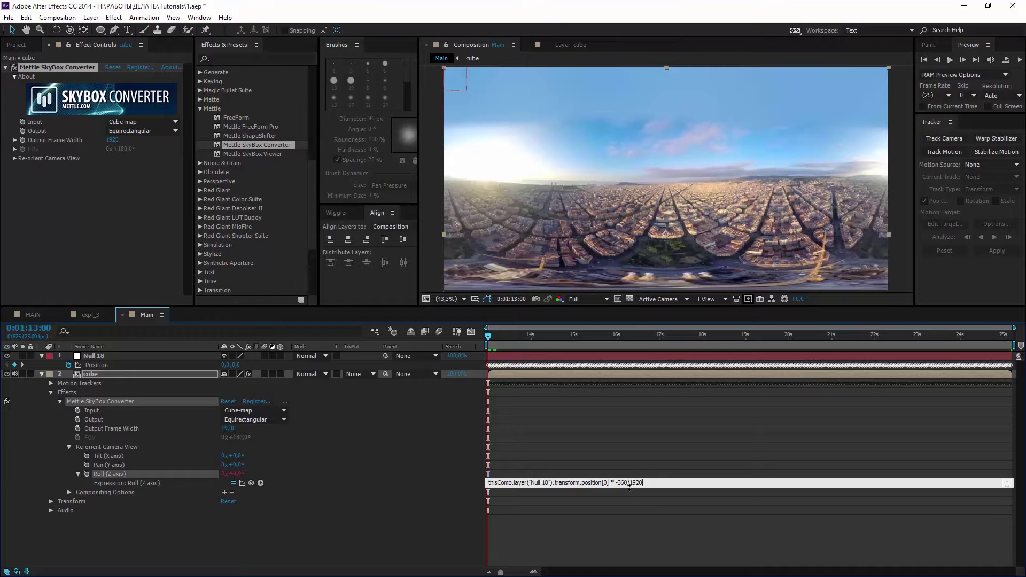
pyautogui.click(614, 491)
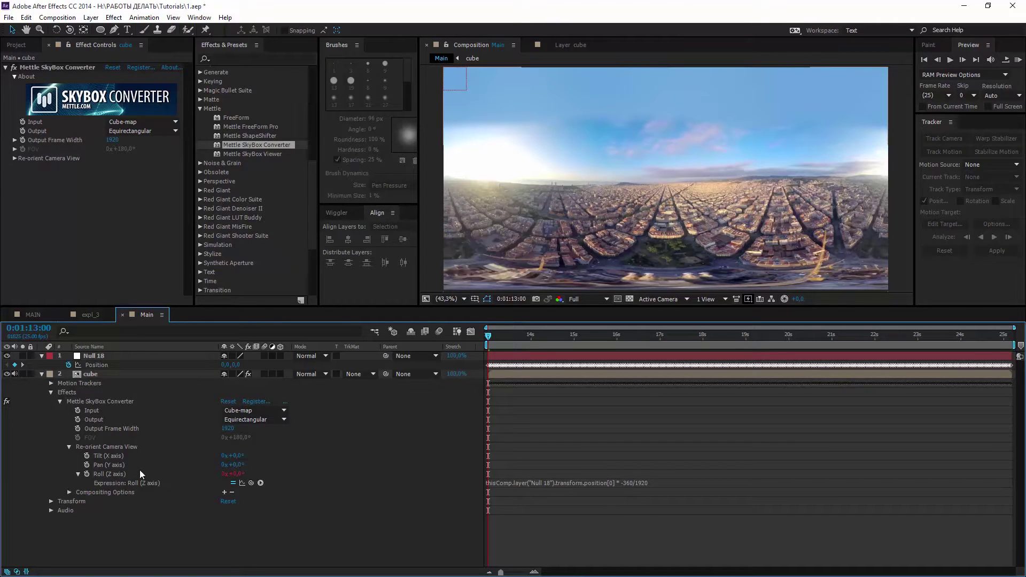
# Step: Add the Tilt (X axis) expression thisComp.layer("Null 18").transform.position[1] * -360/1920 to the cube layer's SkyBox Converter
pyautogui.keyDown('alt'); pyautogui.click(87, 456); pyautogui.keyUp('alt')
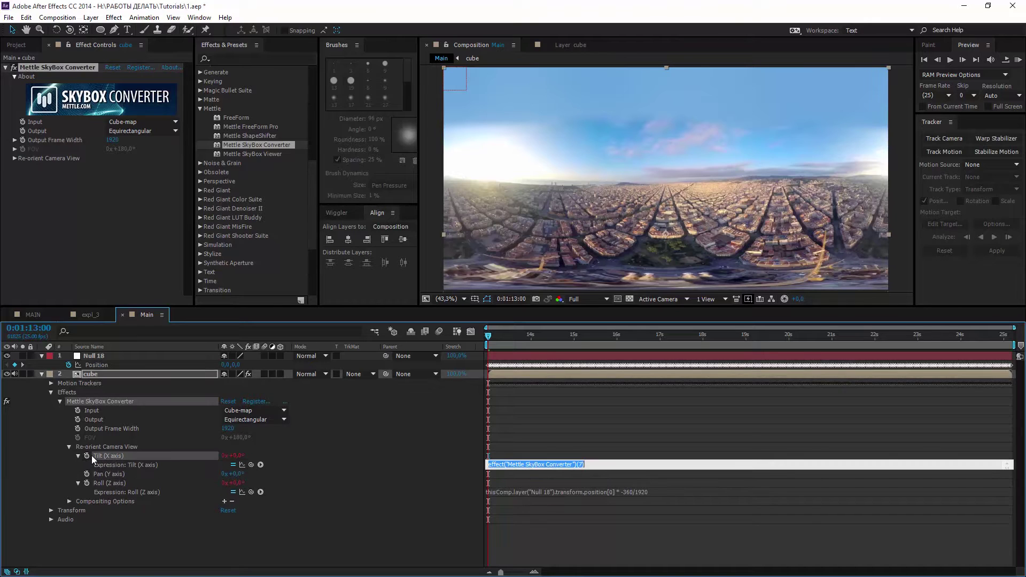
pyautogui.moveTo(248, 464); pyautogui.dragTo(237, 367)
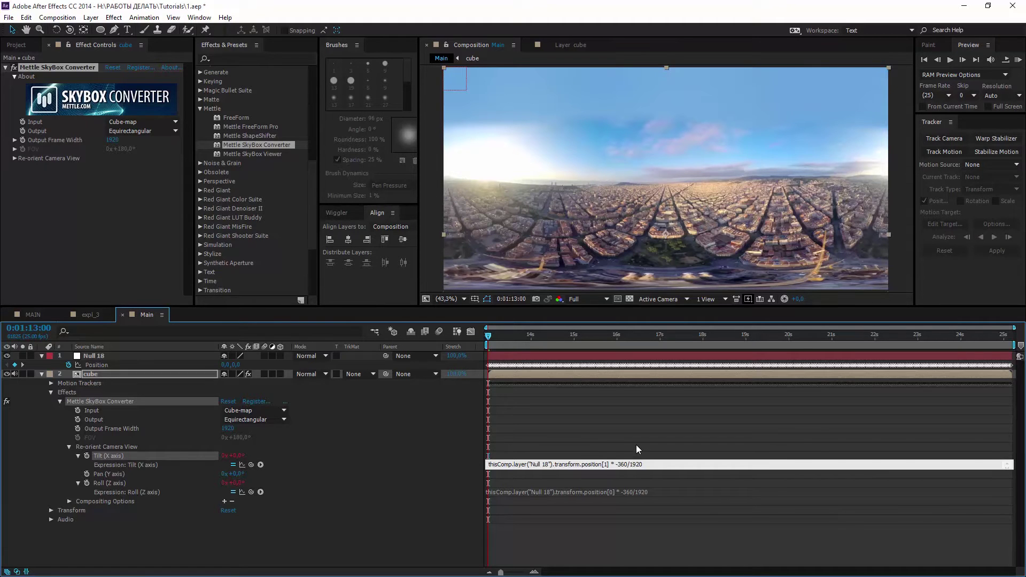
pyautogui.click(636, 445)
# Step: Scrub to the end of the shot to check the horizon, and append "+ value" to the Tilt expression
pyautogui.click(511, 336)
pyautogui.moveTo(519, 339); pyautogui.dragTo(1012, 339)
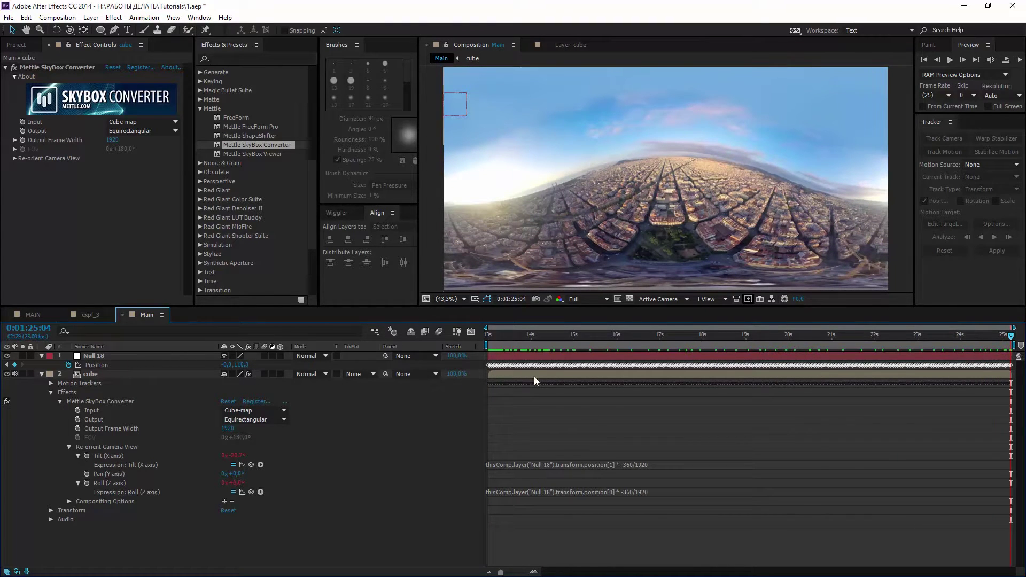
pyautogui.click(656, 465)
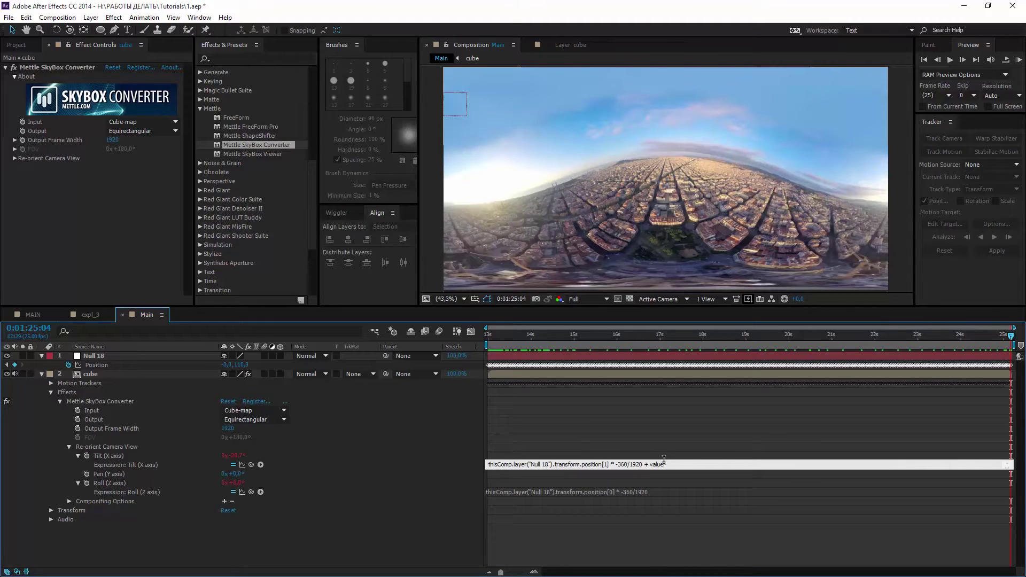
pyautogui.click(681, 446)
# Step: Keyframe Tilt (X axis) at the first frame and adjust it at the last frame to level the horizon
pyautogui.moveTo(510, 335); pyautogui.dragTo(479, 333)
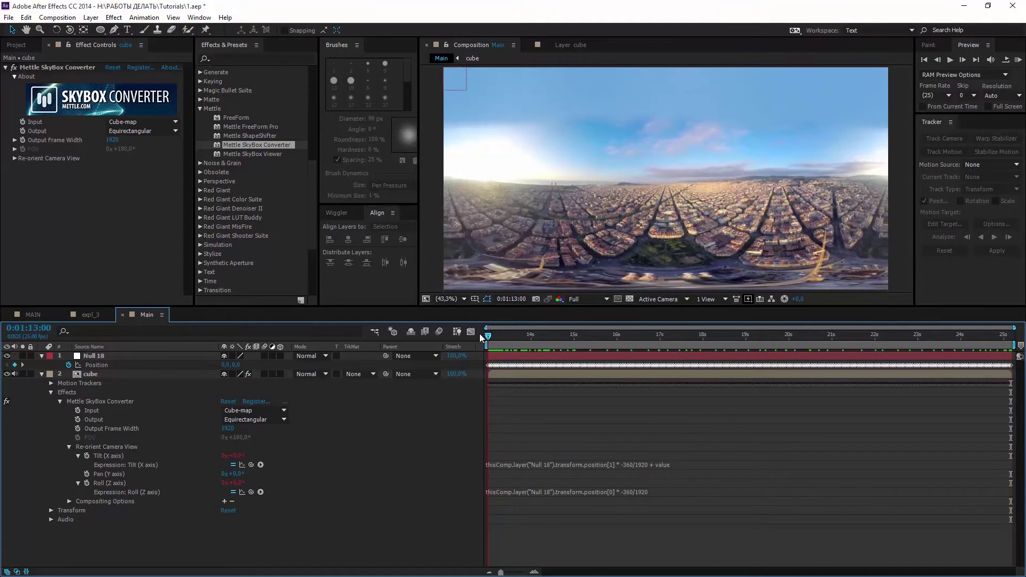
pyautogui.click(86, 455)
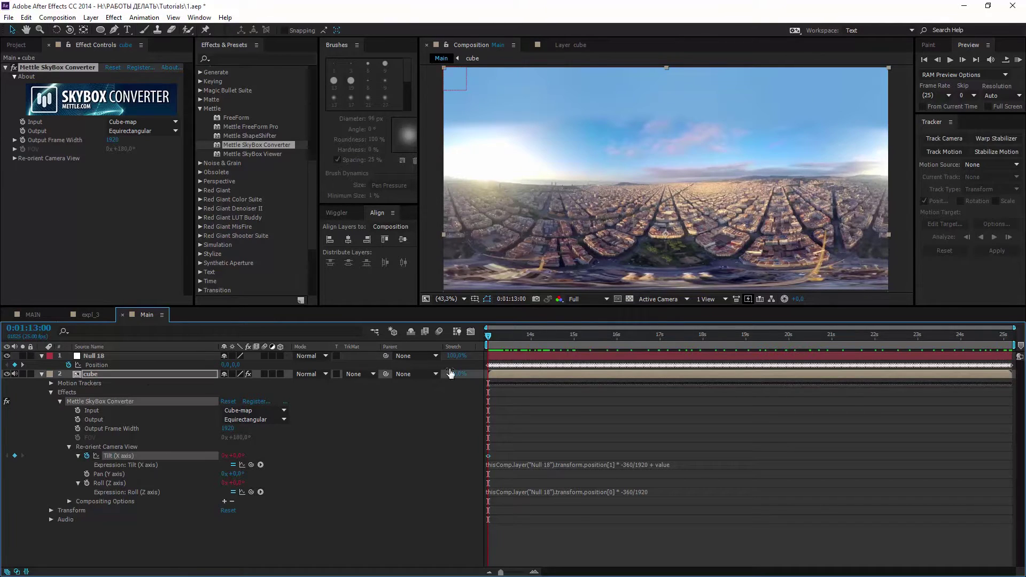
pyautogui.moveTo(489, 335); pyautogui.dragTo(1020, 367)
pyautogui.moveTo(237, 456); pyautogui.dragTo(280, 460)
pyautogui.moveTo(494, 338)
pyautogui.mouseDown()
pyautogui.moveTo(1022, 345)
pyautogui.moveTo(487, 352)
pyautogui.mouseUp()
# Step: Copy sagr_final_1080.mp4 from the cube composition into Main and set its SkyBox Converter output to Equirectangular
pyautogui.hotkey('ctrl', '0')
pyautogui.doubleClick(97, 376)
pyautogui.click(117, 356)
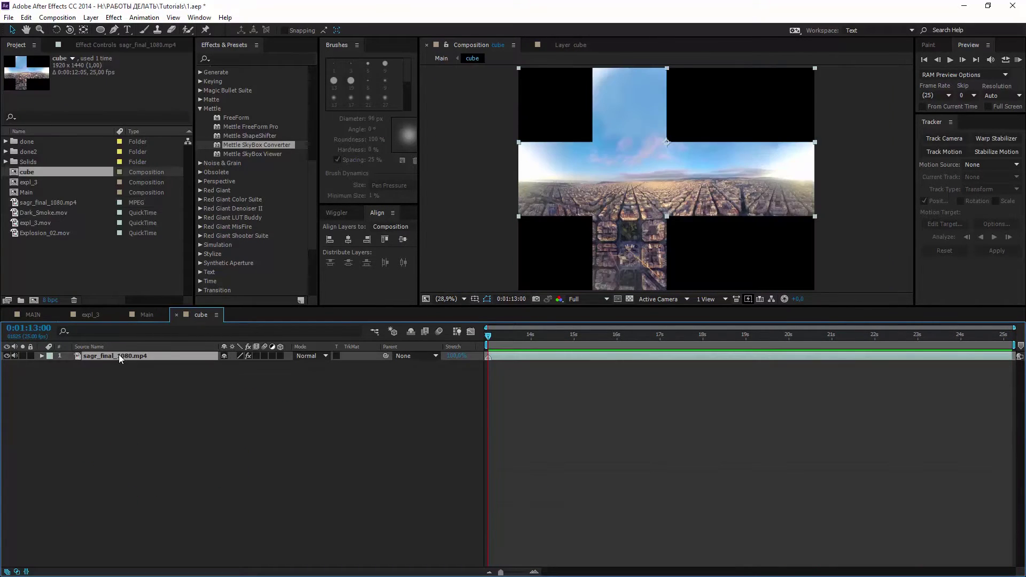
pyautogui.click(143, 314)
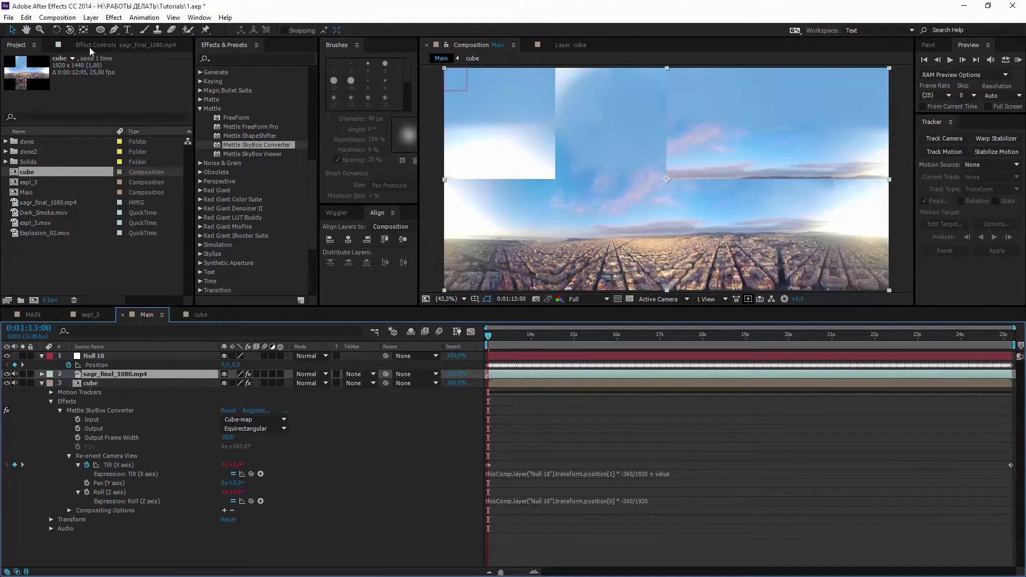
pyautogui.click(89, 47)
pyautogui.click(123, 124)
pyautogui.click(148, 164)
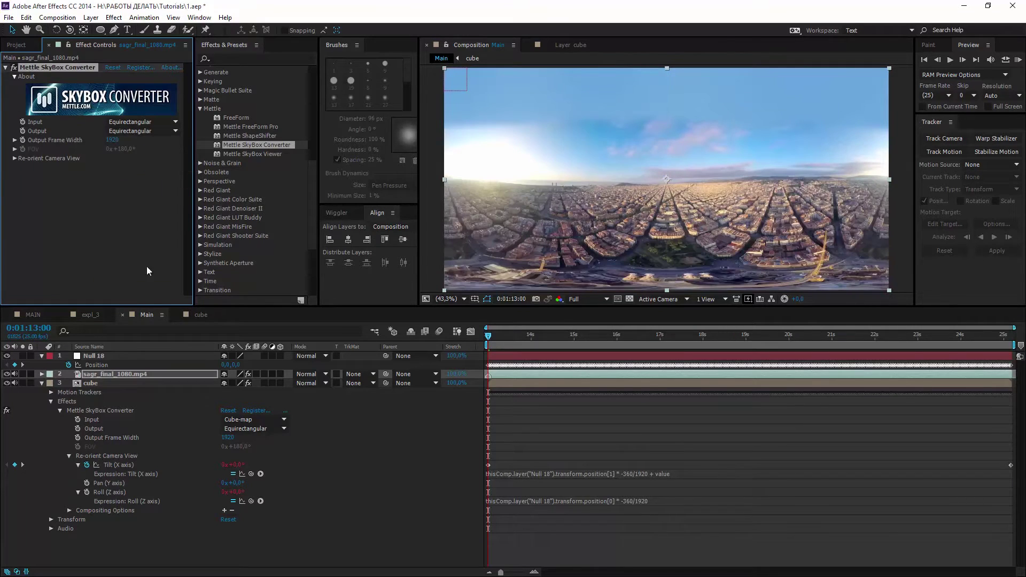
# Step: Compare the footage with the converted cube layer by toggling their visibility, and hide the cube layer
pyautogui.click(7, 374)
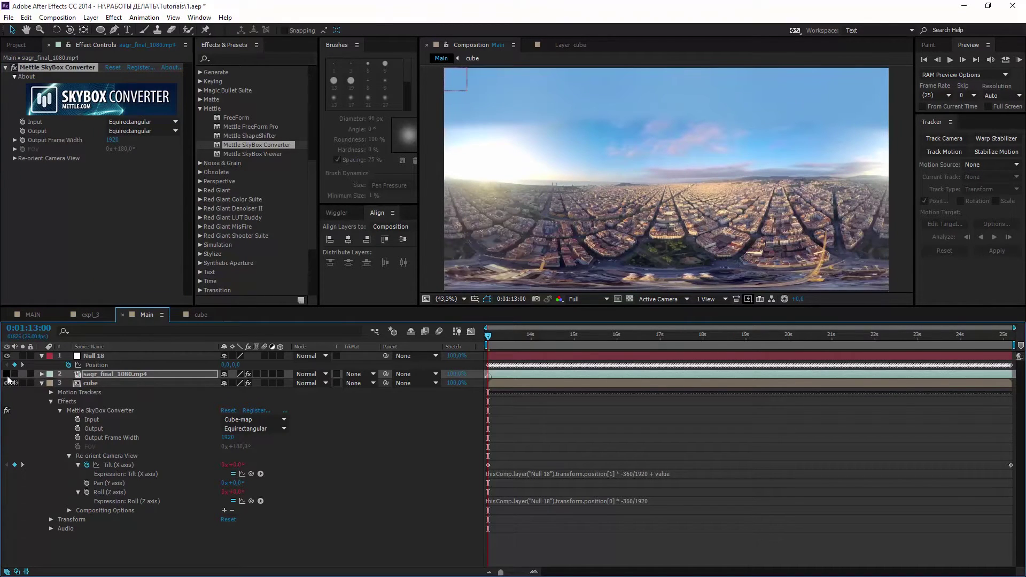
pyautogui.click(7, 374)
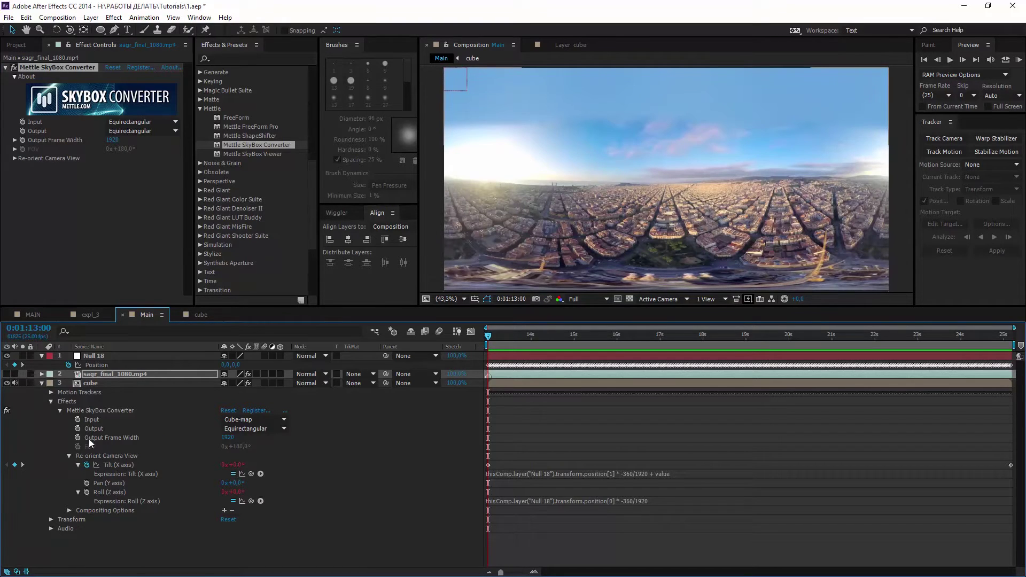
pyautogui.click(7, 375)
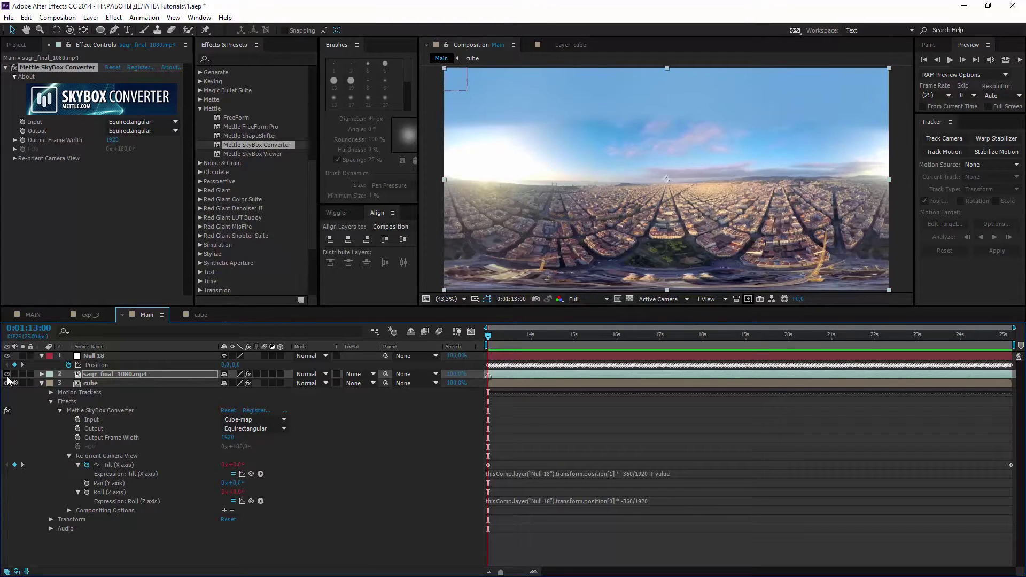
pyautogui.click(7, 375)
pyautogui.click(7, 374)
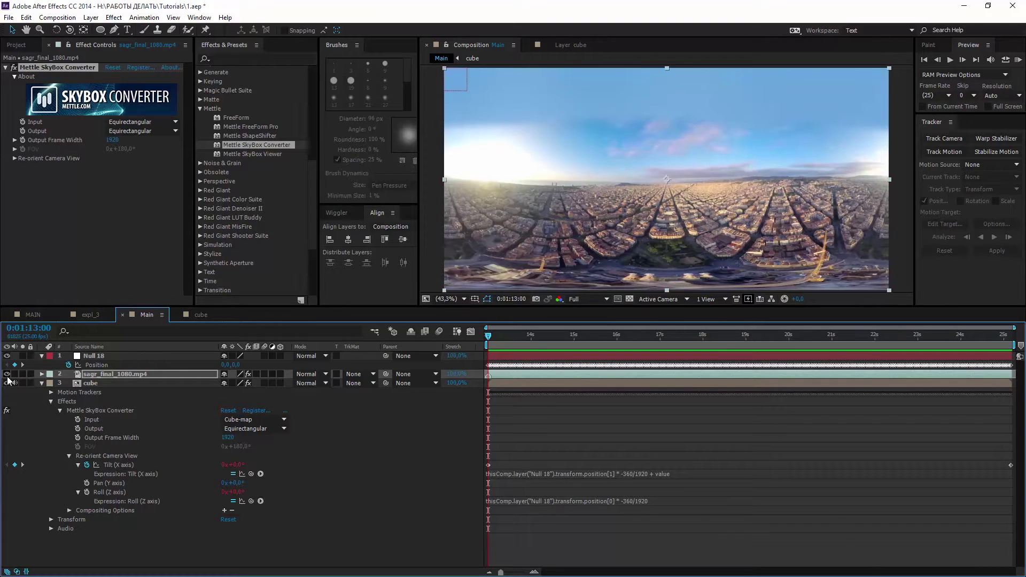
# Step: Copy the cube layer's SkyBox Converter with its expressions onto sagr_final_1080.mp4 and set its input to Equirectangular
pyautogui.click(75, 408)
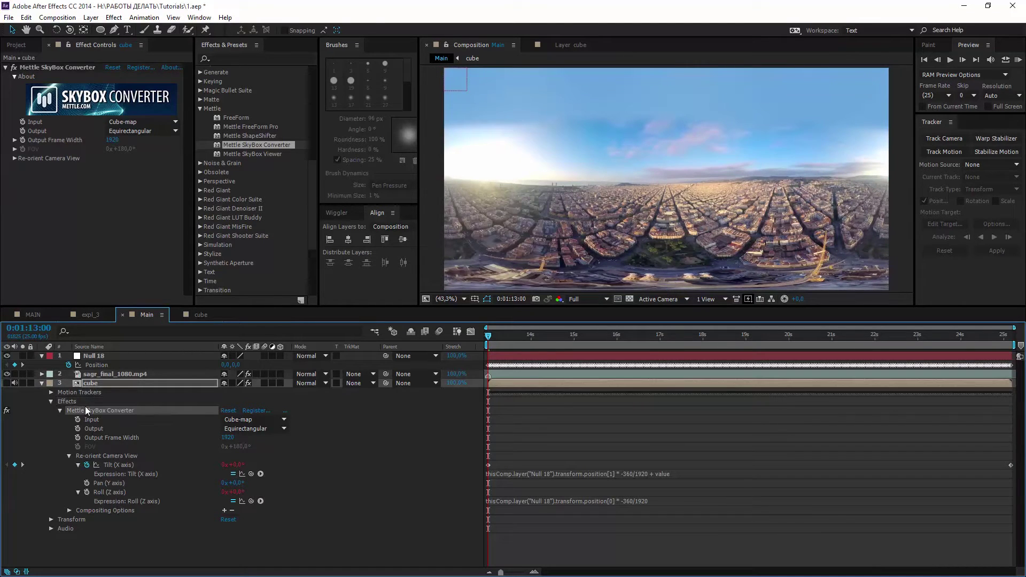
pyautogui.click(100, 374)
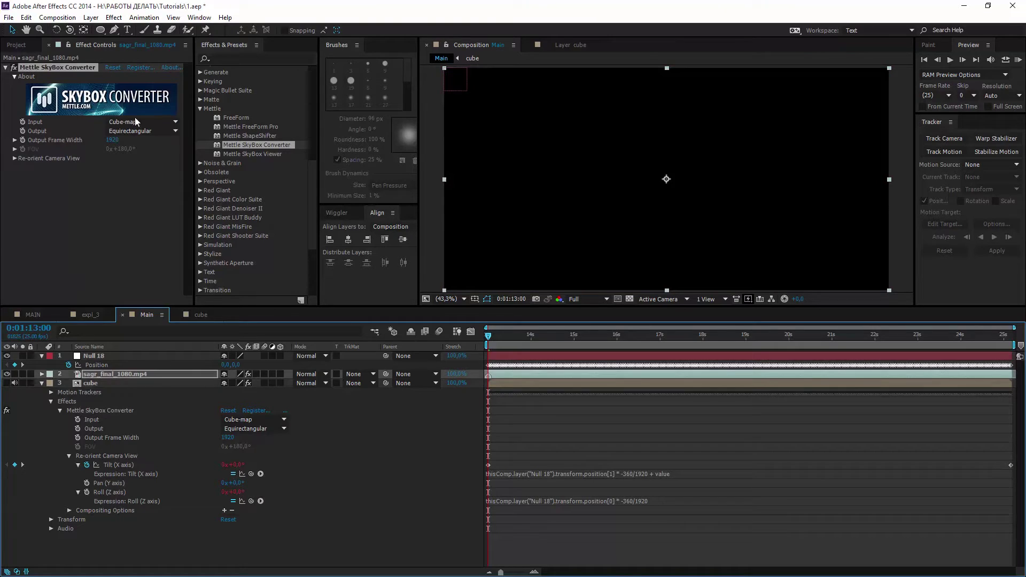
pyautogui.click(137, 120)
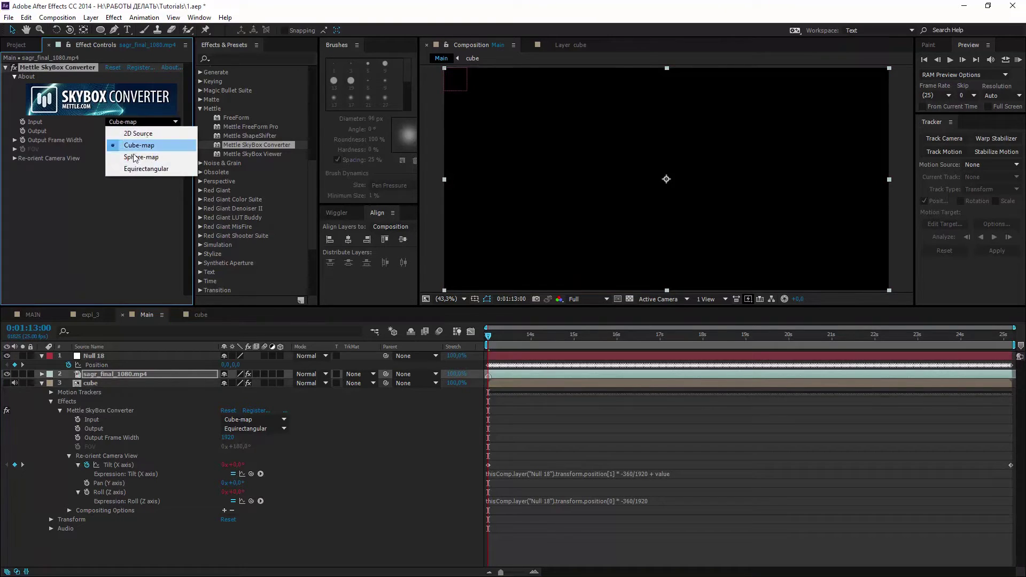
pyautogui.click(135, 169)
# Step: Preview the footage with the cube layer hidden, and move sagr_final_1080.mp4 below the cube layer in Main
pyautogui.click(7, 383)
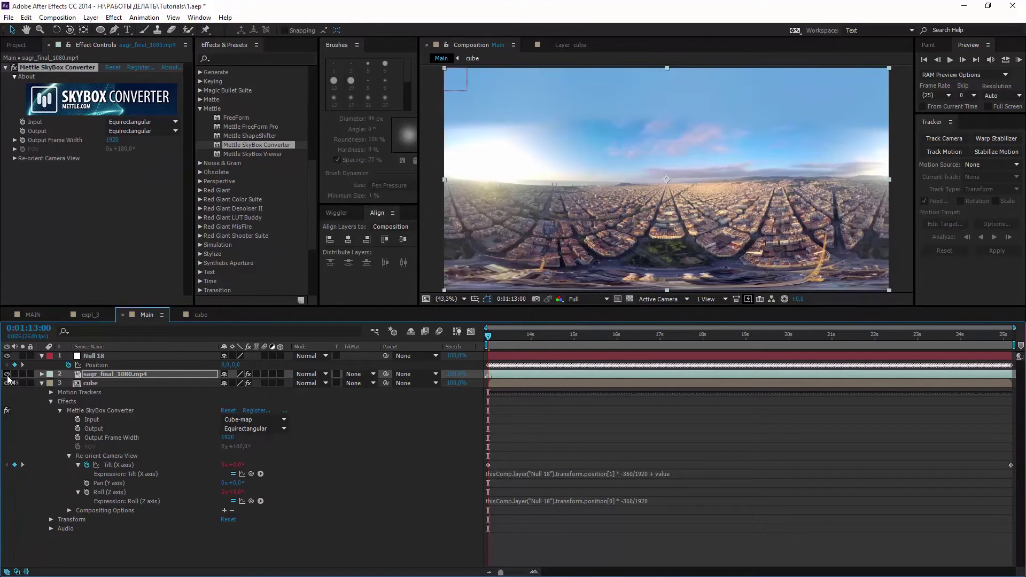
pyautogui.click(7, 383)
pyautogui.moveTo(488, 341); pyautogui.dragTo(820, 361)
pyautogui.press('Home')
pyautogui.moveTo(113, 374); pyautogui.dragTo(70, 443)
pyautogui.click(50, 393)
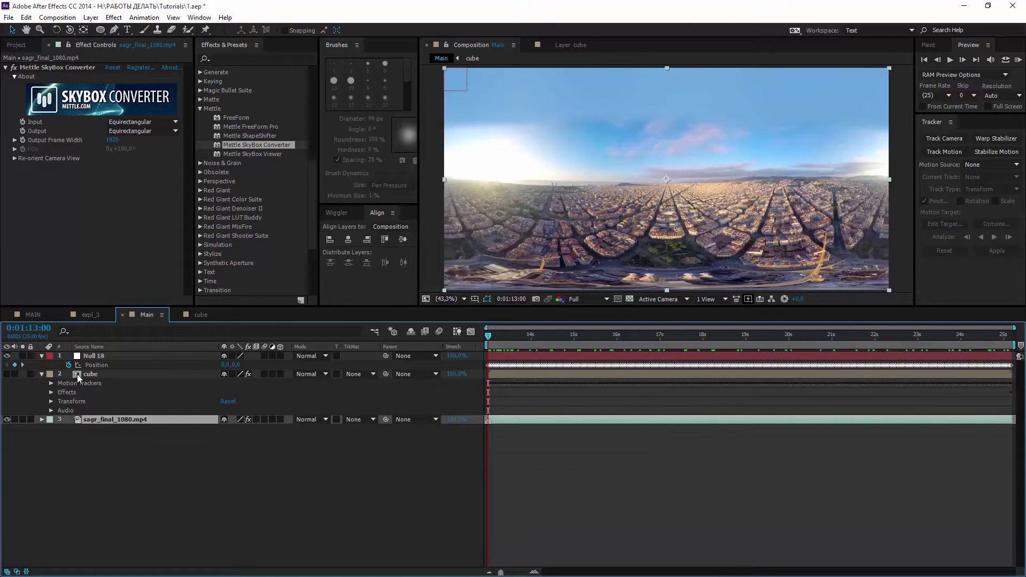
# Step: Open the cube composition and add Dark_Smoke.mov and Explosion_02.mov above the footage, starting at about the 15-second mark
pyautogui.click(104, 375)
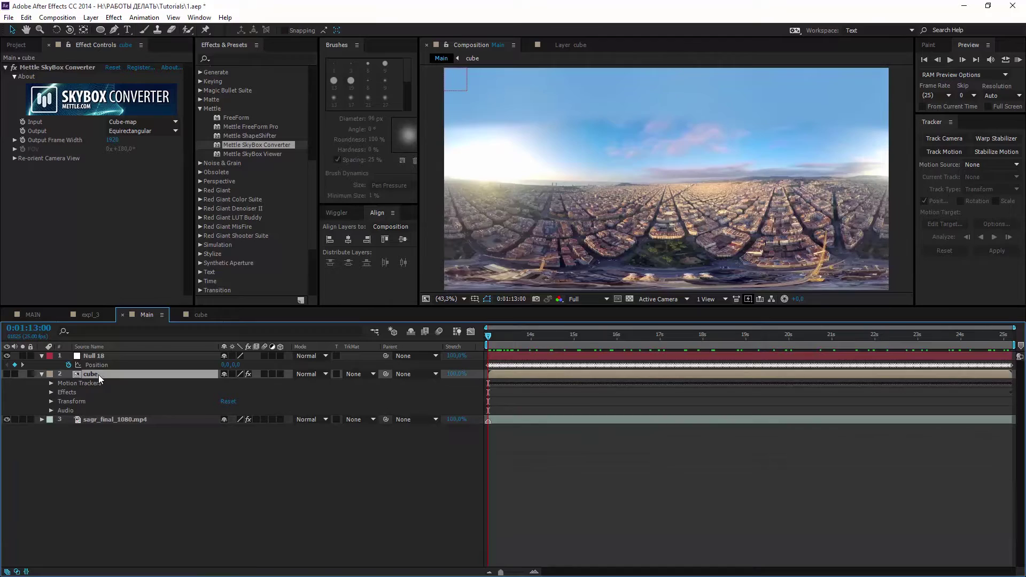
pyautogui.doubleClick(98, 374)
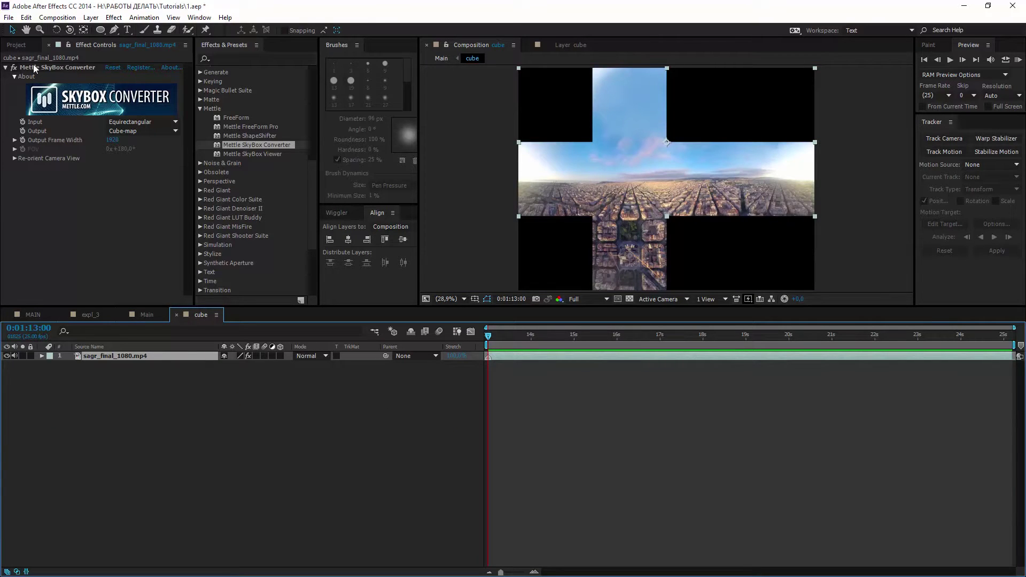
pyautogui.click(17, 45)
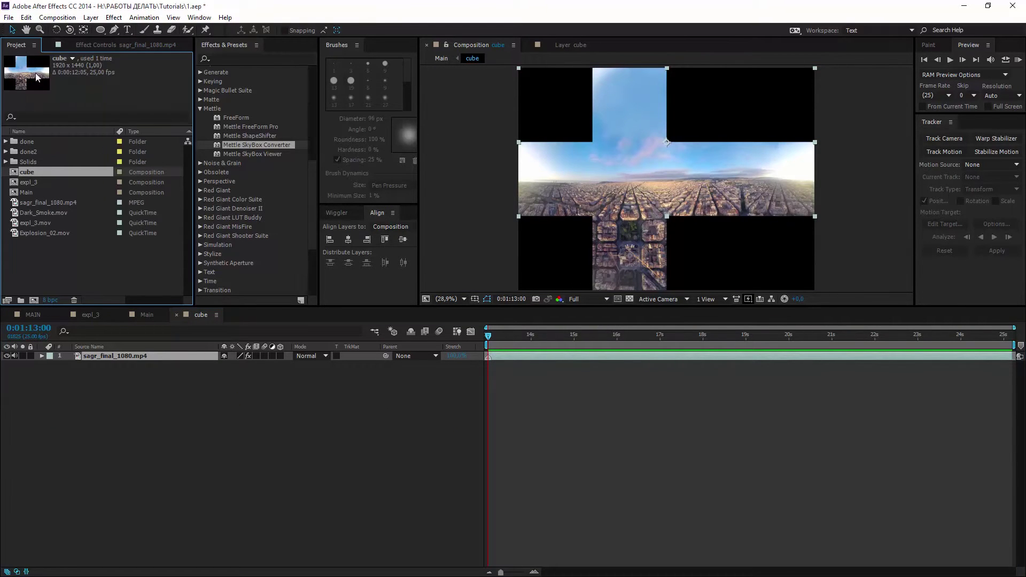
pyautogui.click(47, 214)
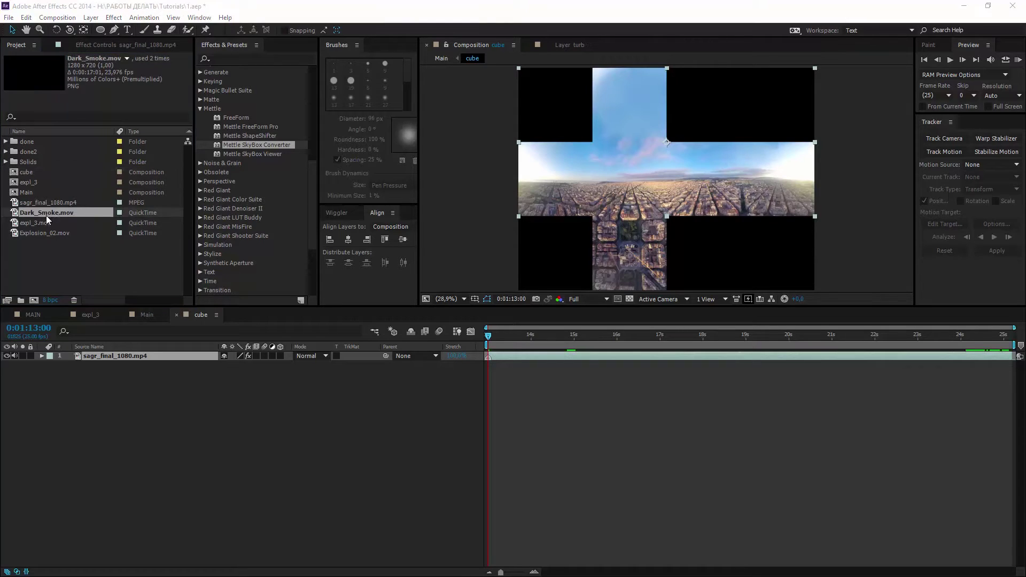
pyautogui.keyDown('ctrl'); pyautogui.click(47, 234); pyautogui.keyUp('ctrl')
pyautogui.moveTo(47, 235); pyautogui.dragTo(602, 336)
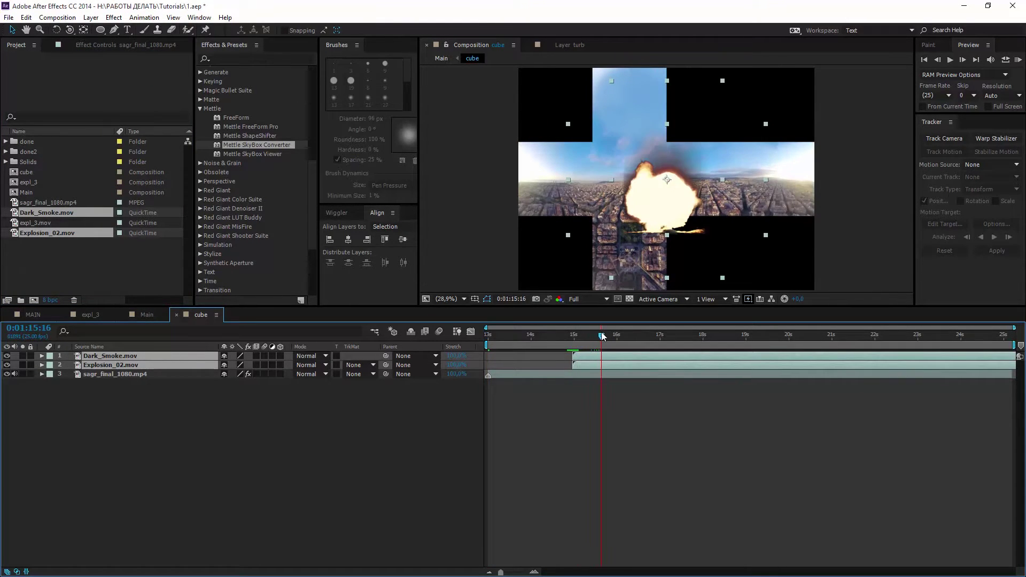
# Step: Scale the smoke and explosion layers to 30.5% and position both at 727, 628 on the front cube face
pyautogui.press('s')
pyautogui.moveTo(258, 368); pyautogui.dragTo(116, 371)
pyautogui.hotkey('shift', 'p')
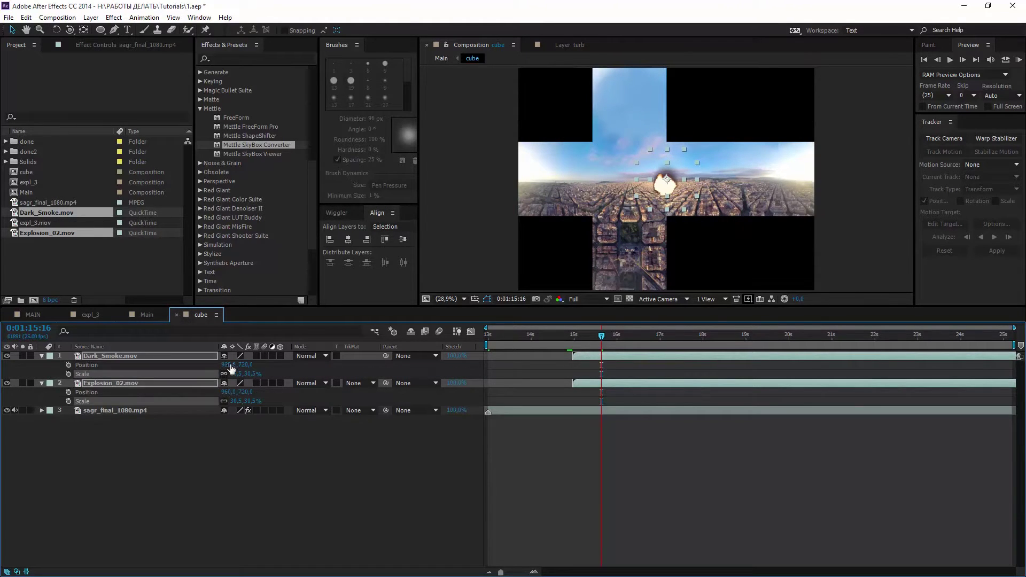
pyautogui.moveTo(229, 364); pyautogui.dragTo(211, 356)
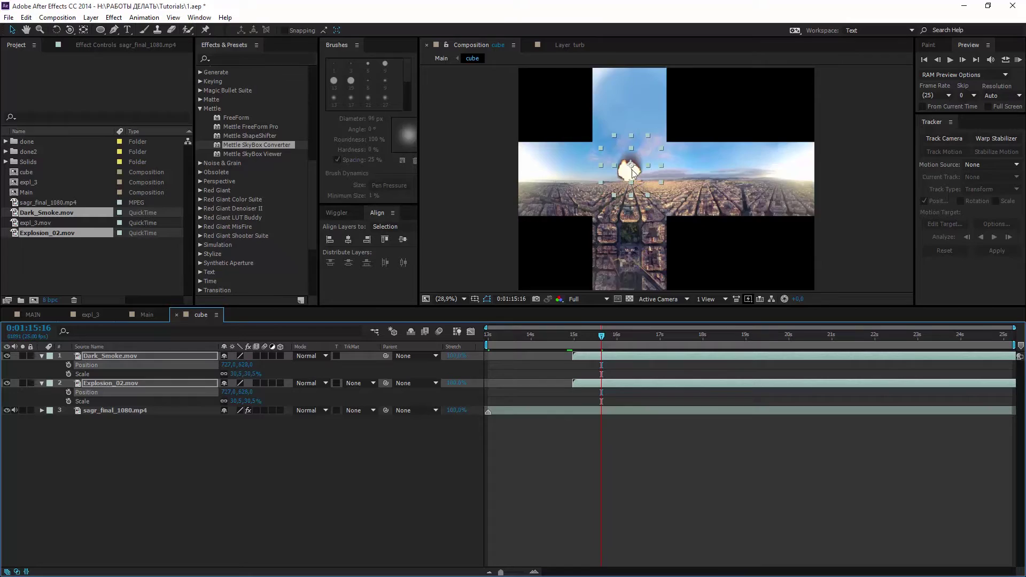
# Step: Place Explosion_02.mov above Dark_Smoke.mov, scale it to about 15.2%, lower it onto the horizon and rotate it about -1.9°
pyautogui.scroll(3, 632, 172)
pyautogui.moveTo(529, 175); pyautogui.dragTo(658, 185)
pyautogui.scroll(1, 658, 185)
pyautogui.press('F2')
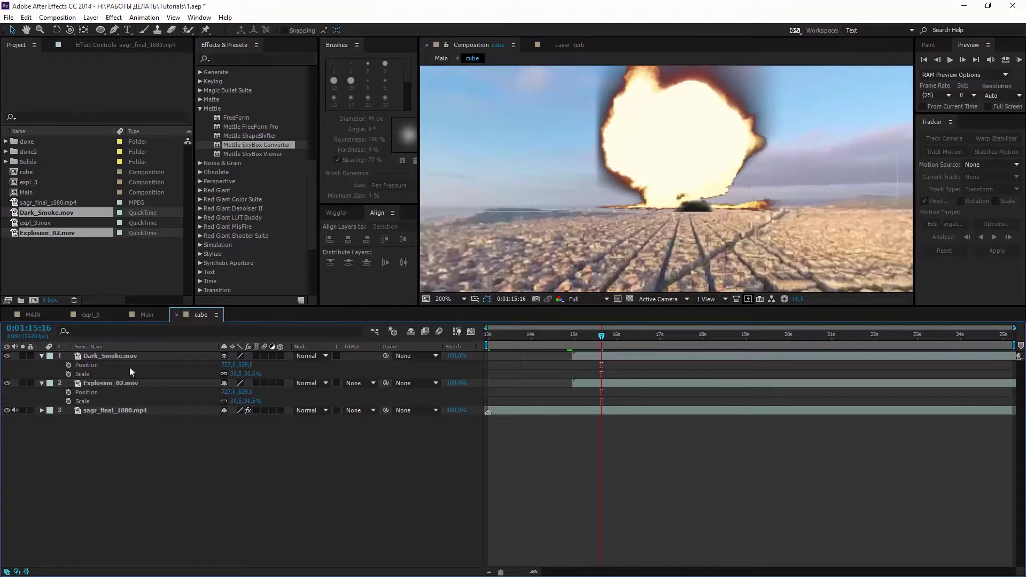
pyautogui.moveTo(134, 357); pyautogui.dragTo(130, 388)
pyautogui.click(160, 355)
pyautogui.moveTo(248, 373)
pyautogui.mouseDown()
pyautogui.moveTo(166, 372)
pyautogui.moveTo(264, 368)
pyautogui.moveTo(225, 383)
pyautogui.moveTo(242, 365)
pyautogui.mouseUp()
pyautogui.hotkey('shift', 'r')
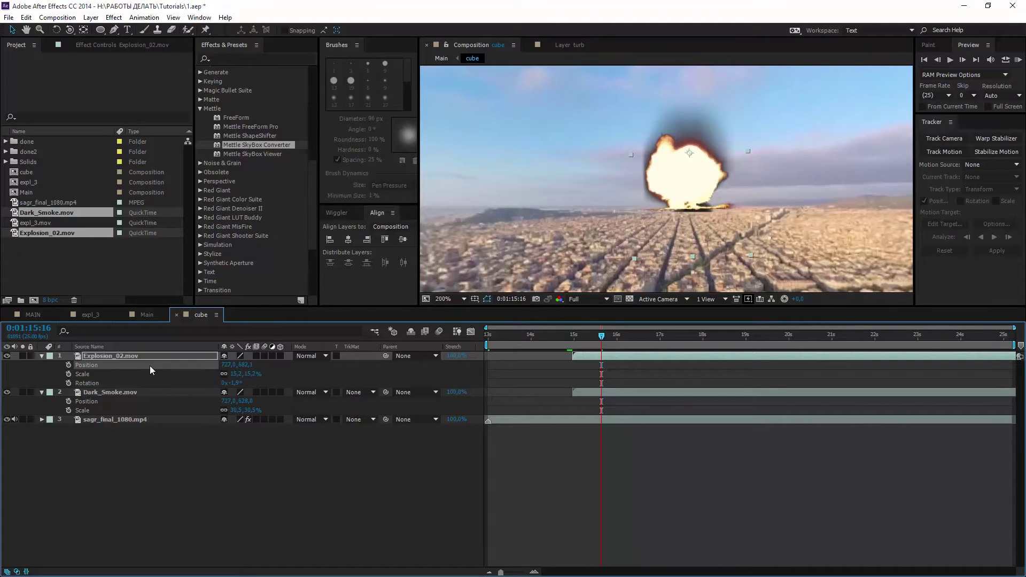
# Step: Adjust Dark_Smoke.mov to position 727, 625.7 and rotate it about -2.3° to match the horizon
pyautogui.click(131, 393)
pyautogui.moveTo(245, 401); pyautogui.dragTo(227, 420)
pyautogui.hotkey('shift', 'r')
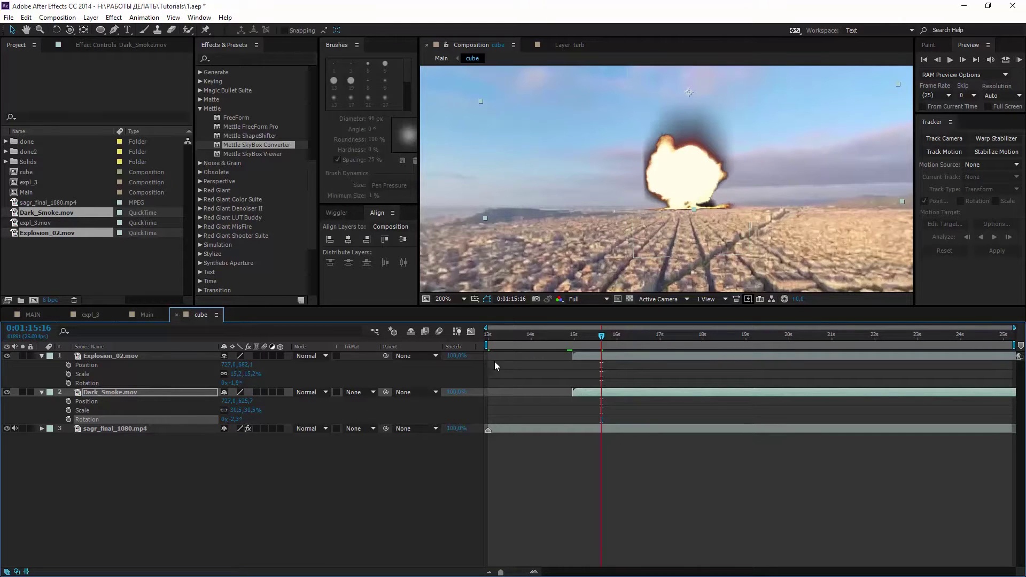
# Step: Delay the start of Dark_Smoke.mov by about a quarter second after Explosion_02.mov and check the timing up to about 0:01:20:21
pyautogui.moveTo(565, 337); pyautogui.dragTo(593, 347)
pyautogui.moveTo(596, 393); pyautogui.dragTo(608, 392)
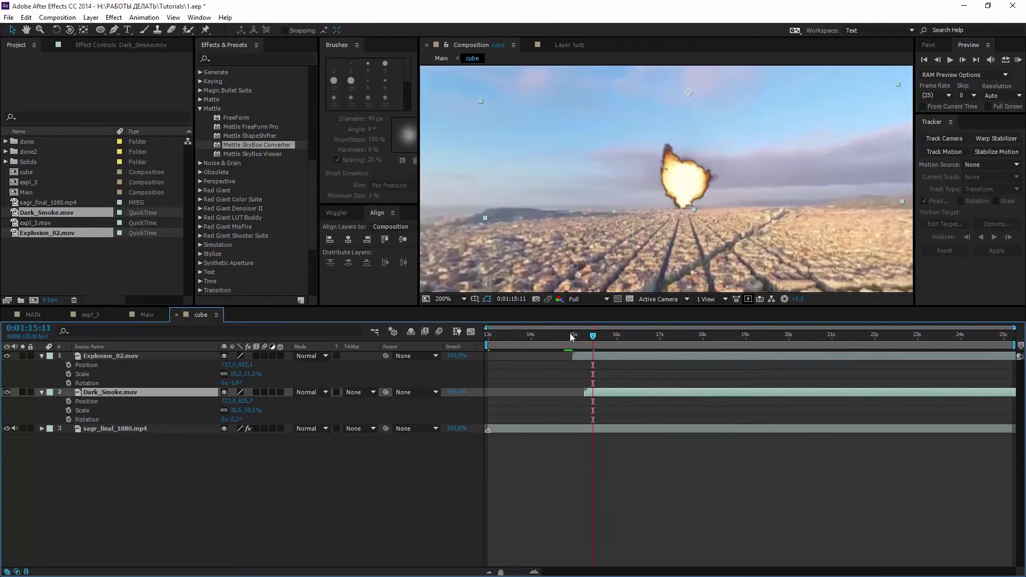
pyautogui.moveTo(570, 336); pyautogui.dragTo(825, 336)
pyautogui.scroll(-1, 765, 187)
# Step: Apply Tint to Explosion_02.mov, mapping black to the hazy grey-blue of the sky and reducing the tint amount to about 49%
pyautogui.click(130, 357)
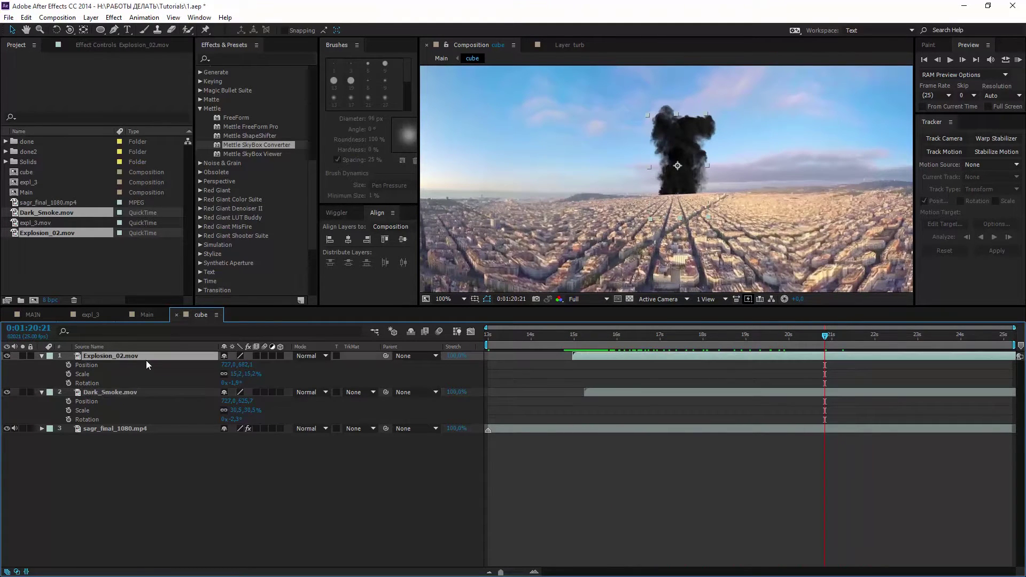
pyautogui.click(239, 56)
pyautogui.write('tint')
pyautogui.doubleClick(229, 106)
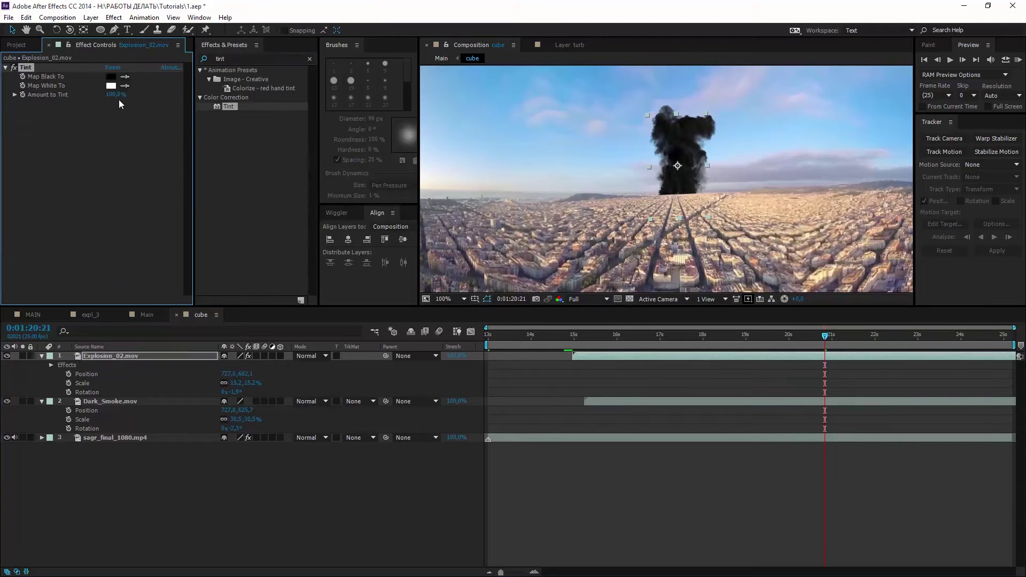
pyautogui.moveTo(113, 94); pyautogui.dragTo(95, 108)
pyautogui.click(589, 198)
pyautogui.moveTo(589, 336); pyautogui.dragTo(615, 341)
# Step: Copy the Tint effect from Explosion_02.mov to Dark_Smoke.mov and set its tint amount to about 64%
pyautogui.click(30, 67)
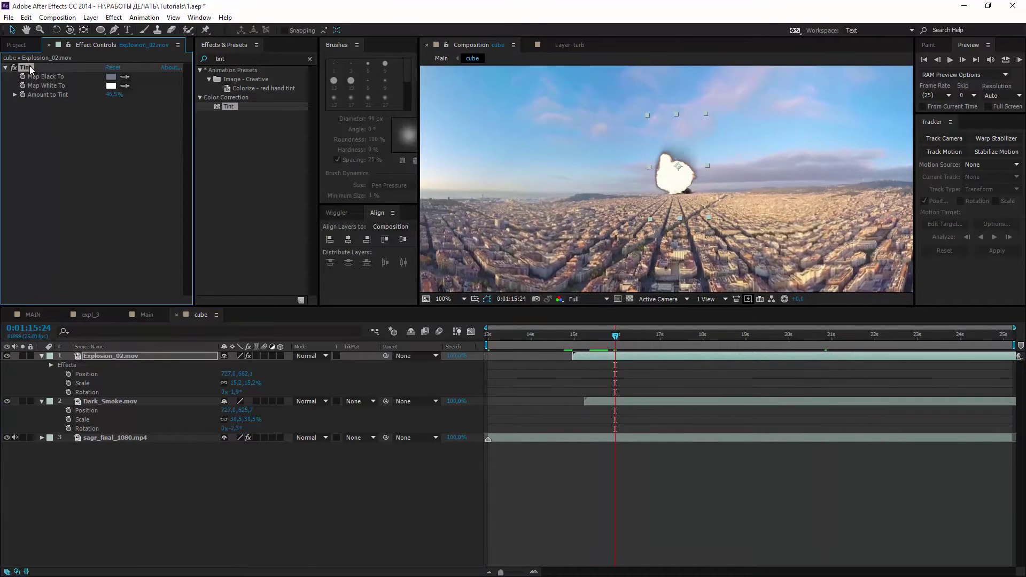
pyautogui.click(120, 402)
pyautogui.hotkey('ctrl', 'v')
pyautogui.moveTo(579, 335); pyautogui.dragTo(641, 357)
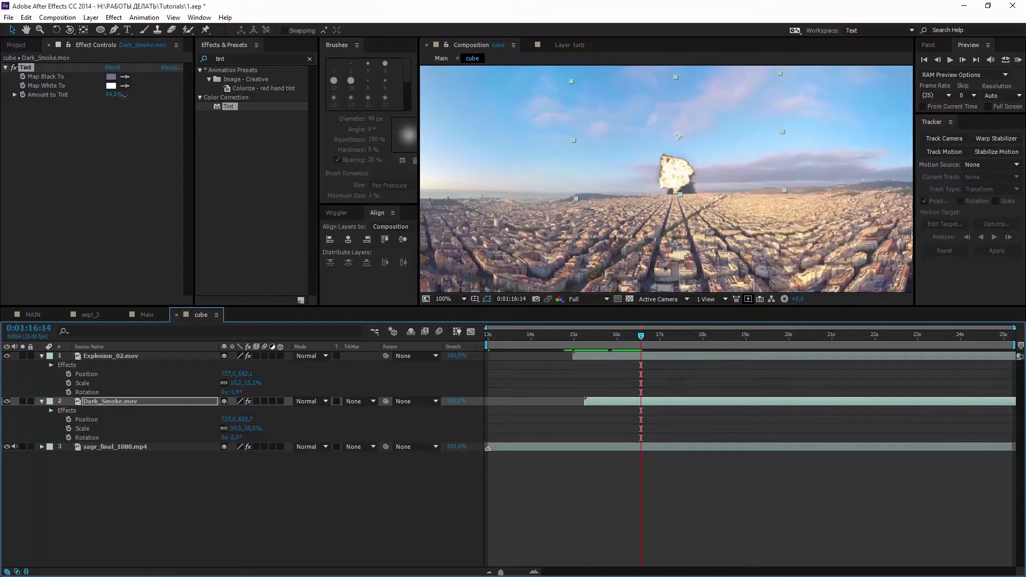
# Step: Set the tint amount of Explosion_02.mov to 66.5% and check how the effects blend up to about 0:01:19:14
pyautogui.click(127, 356)
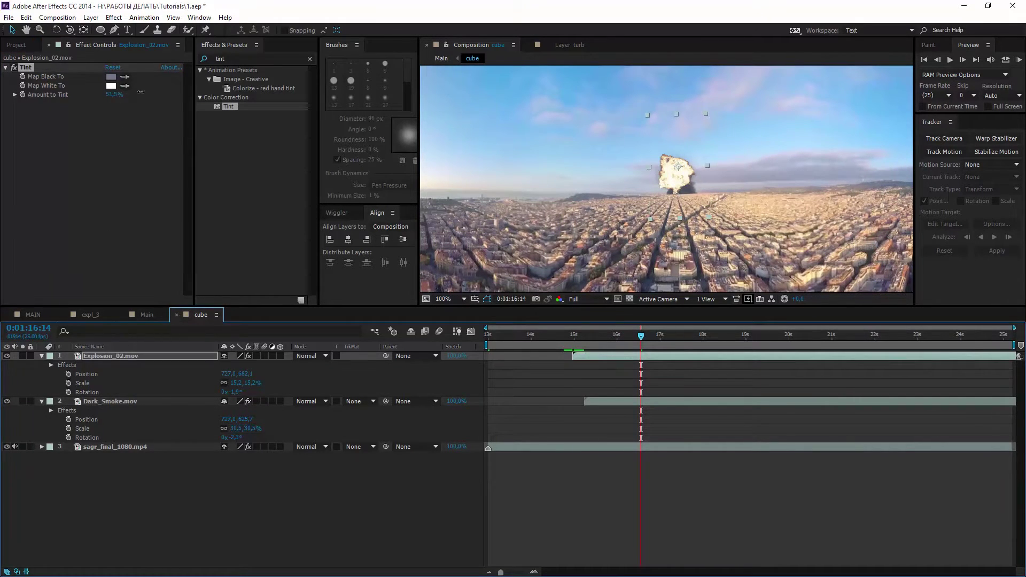
pyautogui.press(',')
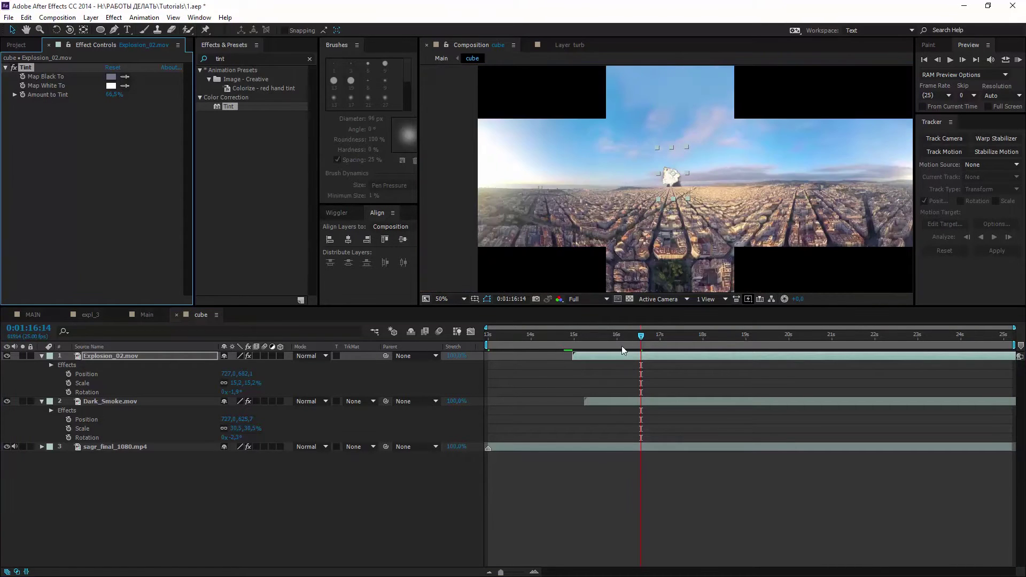
pyautogui.click(651, 337)
pyautogui.moveTo(661, 342); pyautogui.dragTo(769, 342)
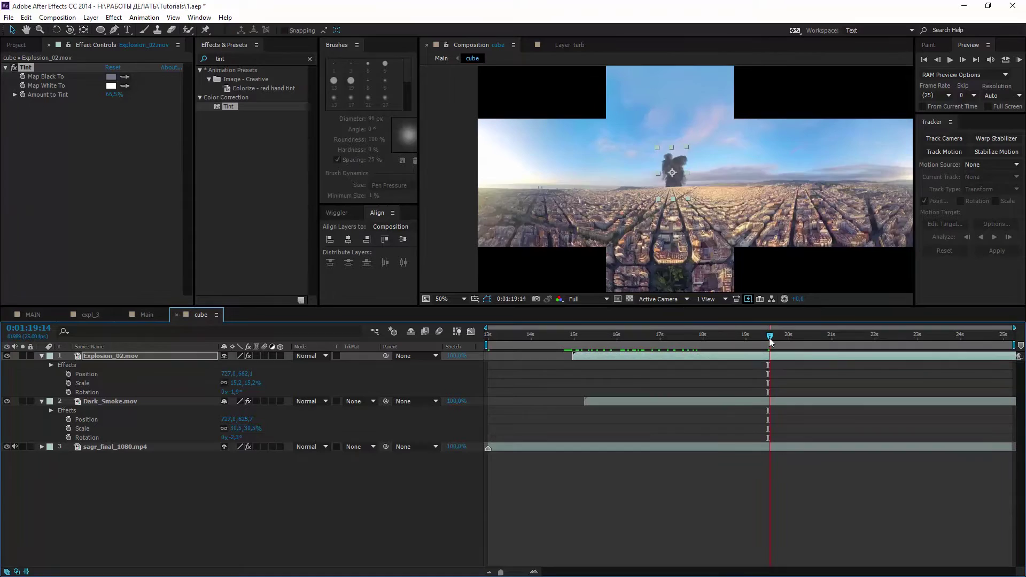
# Step: Hide sagr_final_1080.mp4 inside the cube composition, return to Main and make the cube layer visible over the footage
pyautogui.click(8, 446)
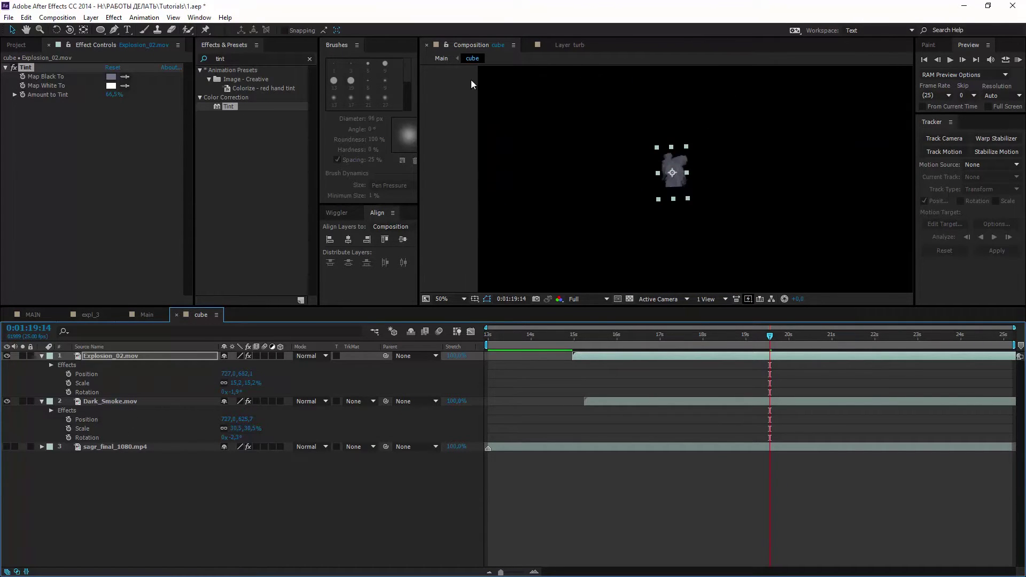
pyautogui.click(441, 58)
pyautogui.moveTo(98, 374); pyautogui.dragTo(46, 394)
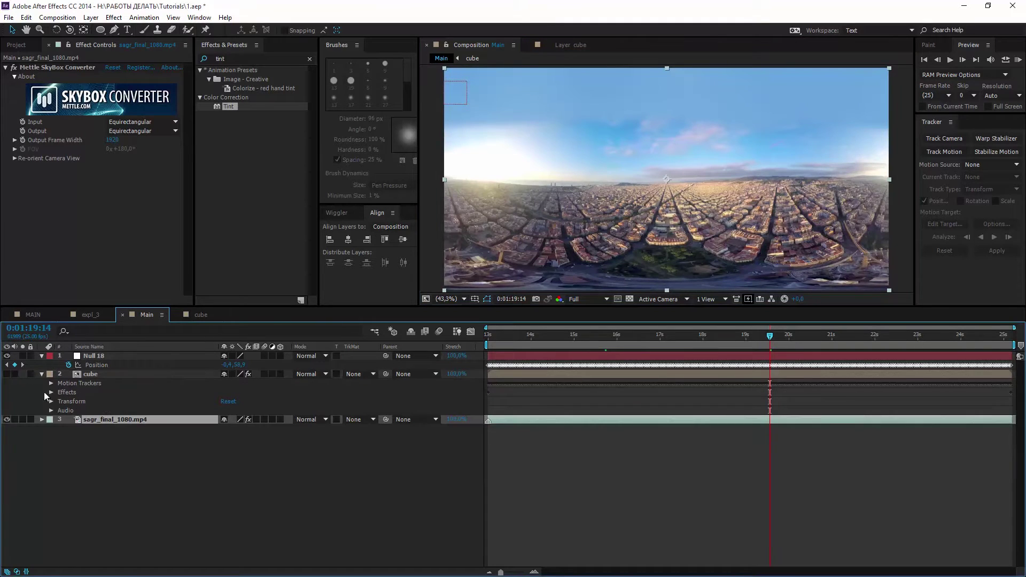
pyautogui.click(7, 374)
pyautogui.moveTo(496, 336); pyautogui.dragTo(588, 338)
pyautogui.click(567, 473)
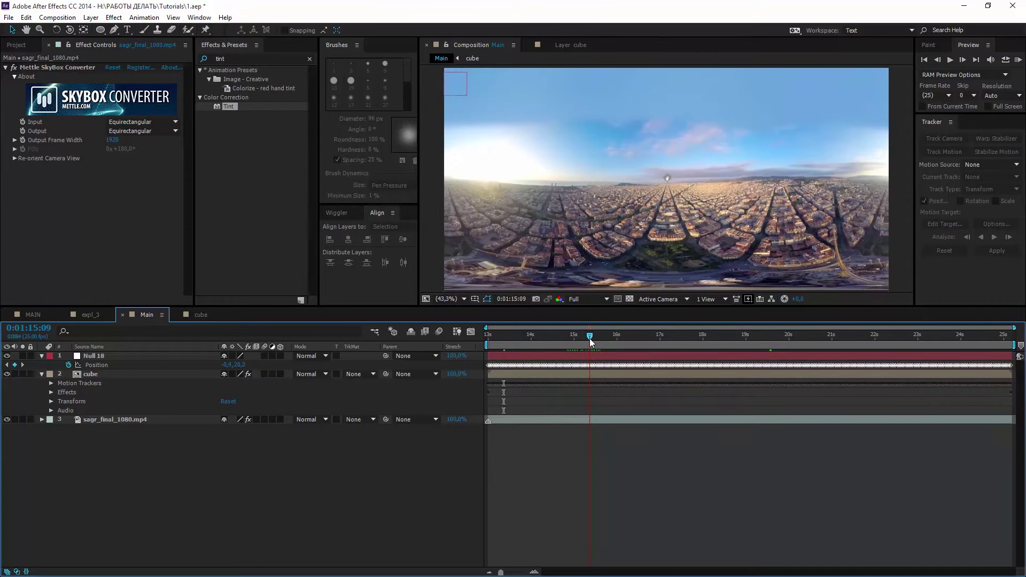
# Step: Add an adjustment layer at the top of Main, starting at 0:01:15:08 when the explosion begins
pyautogui.rightClick(587, 439)
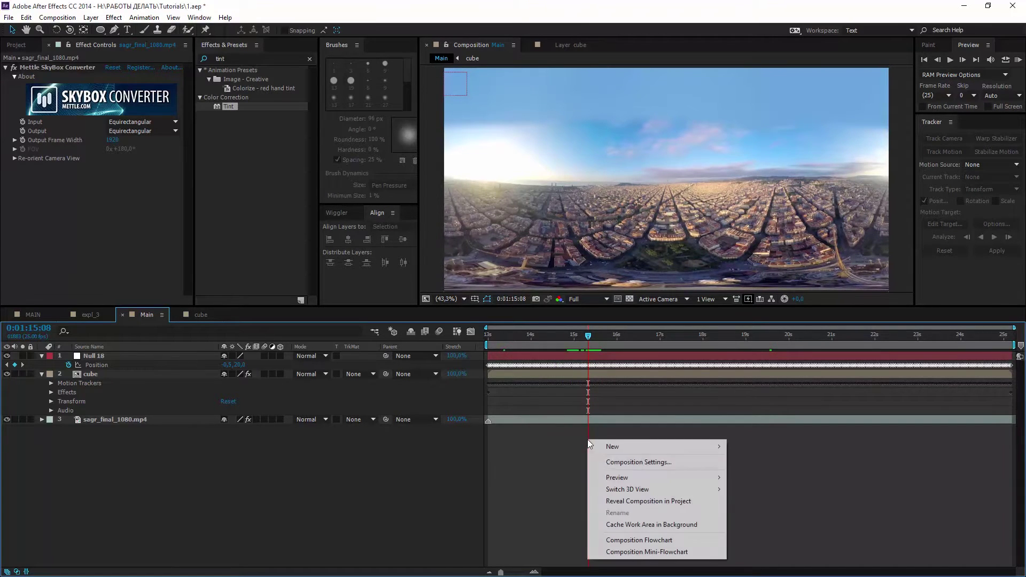
pyautogui.moveTo(609, 448)
pyautogui.click(801, 533)
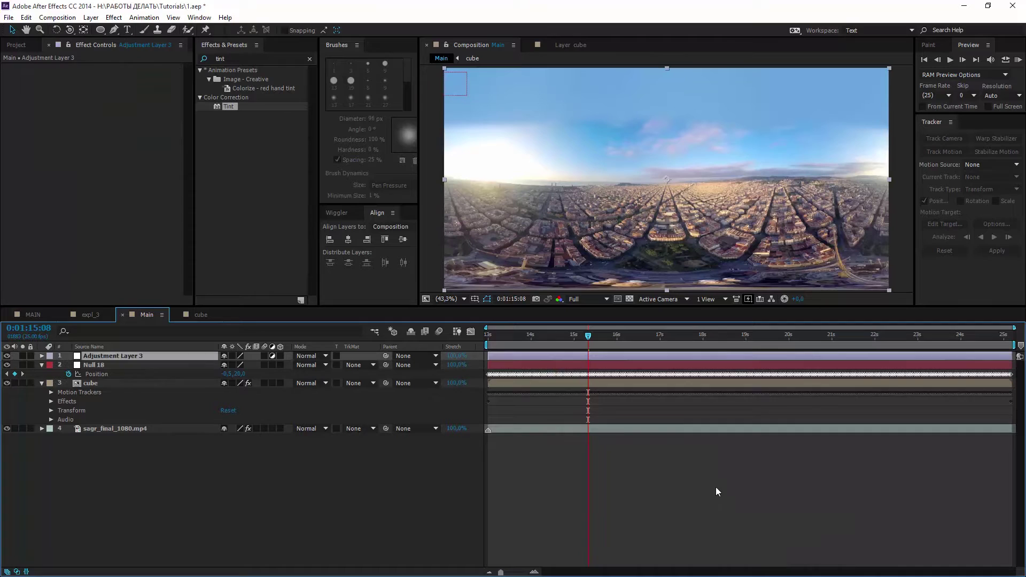
pyautogui.moveTo(512, 357); pyautogui.dragTo(579, 360)
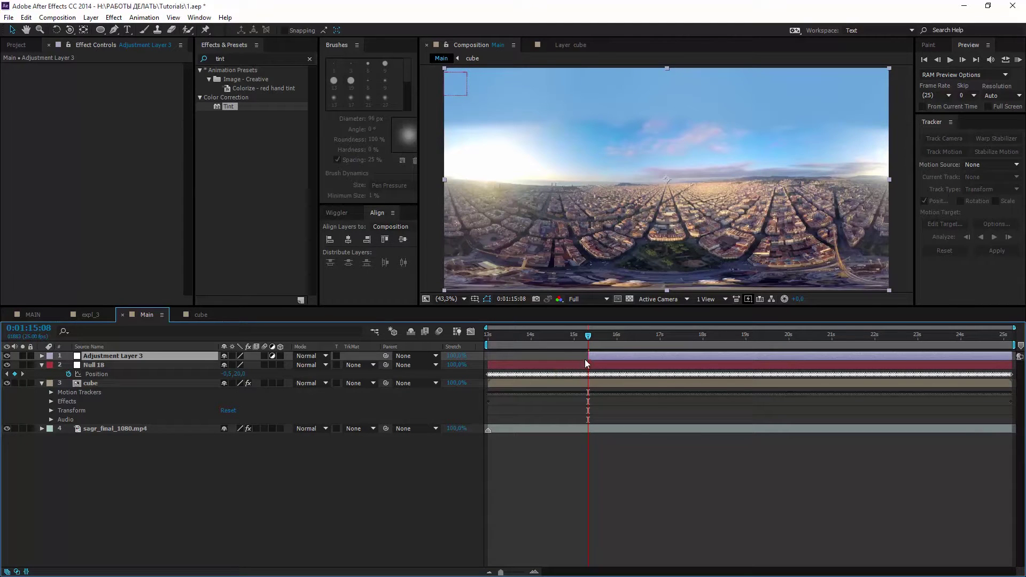
# Step: Apply the Exposure and Curves effects to the adjustment layer
pyautogui.click(308, 59)
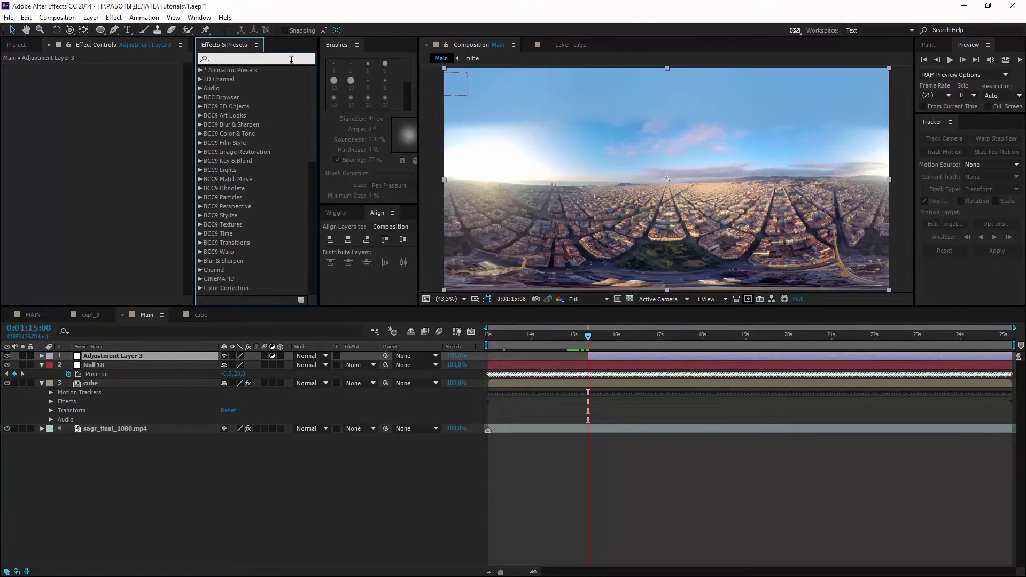
pyautogui.write('expo')
pyautogui.doubleClick(247, 169)
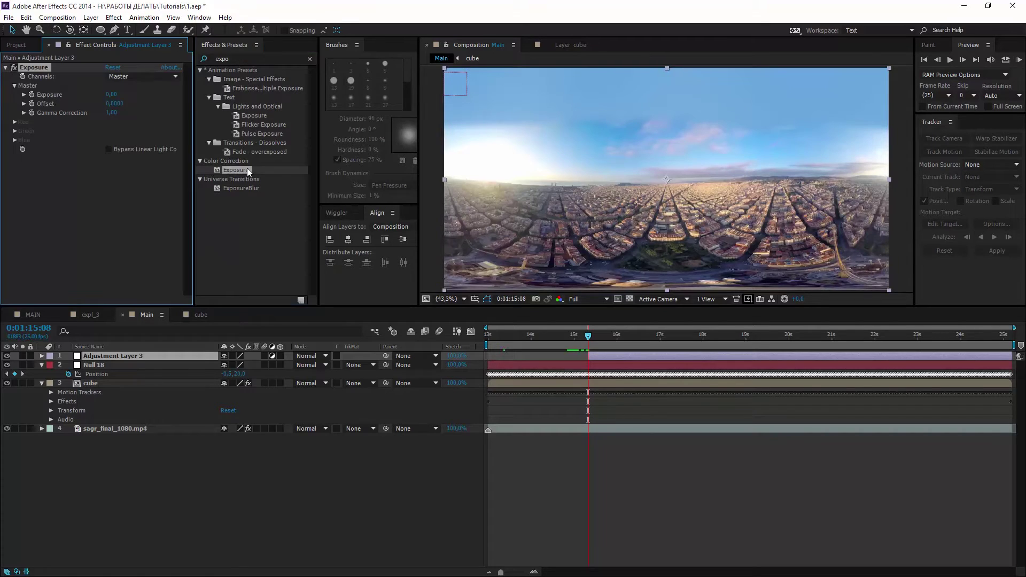
pyautogui.click(202, 59)
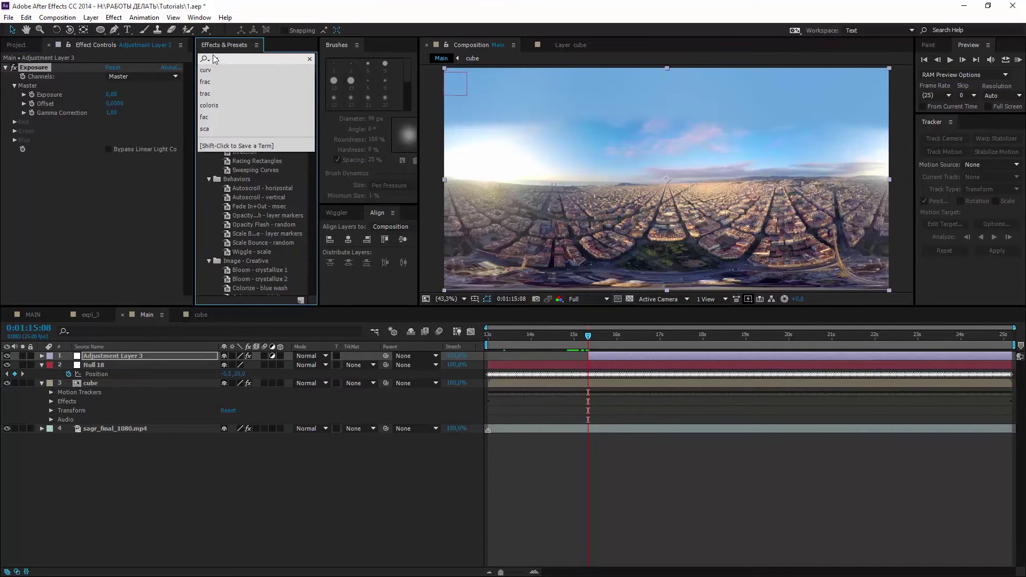
pyautogui.write('cur')
pyautogui.doubleClick(238, 178)
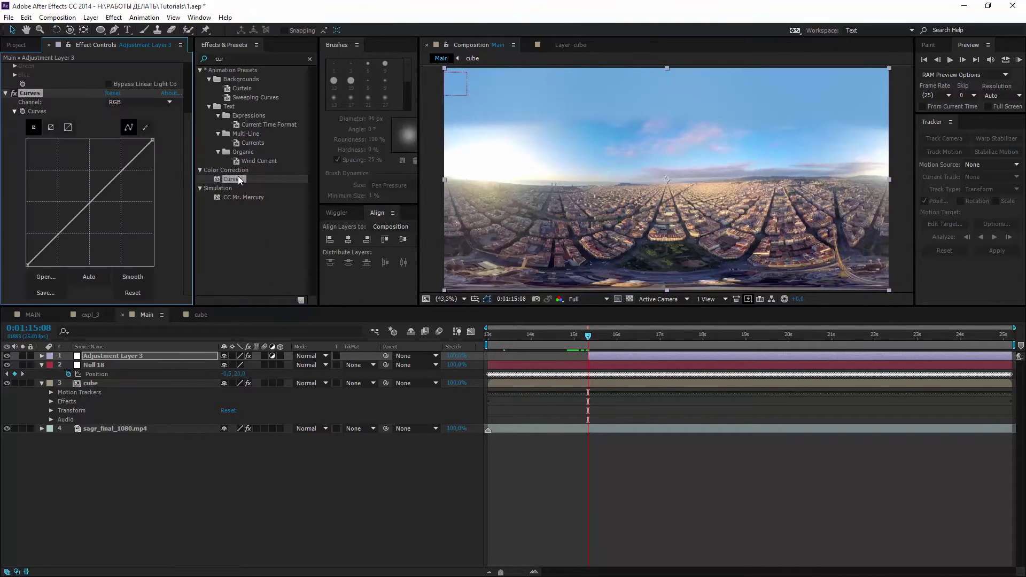
# Step: Keyframe the adjustment layer's Exposure at 4 at 0:01:15:08 and at 1 at 0:01:21:00
pyautogui.scroll(3, 98, 133)
pyautogui.click(104, 95)
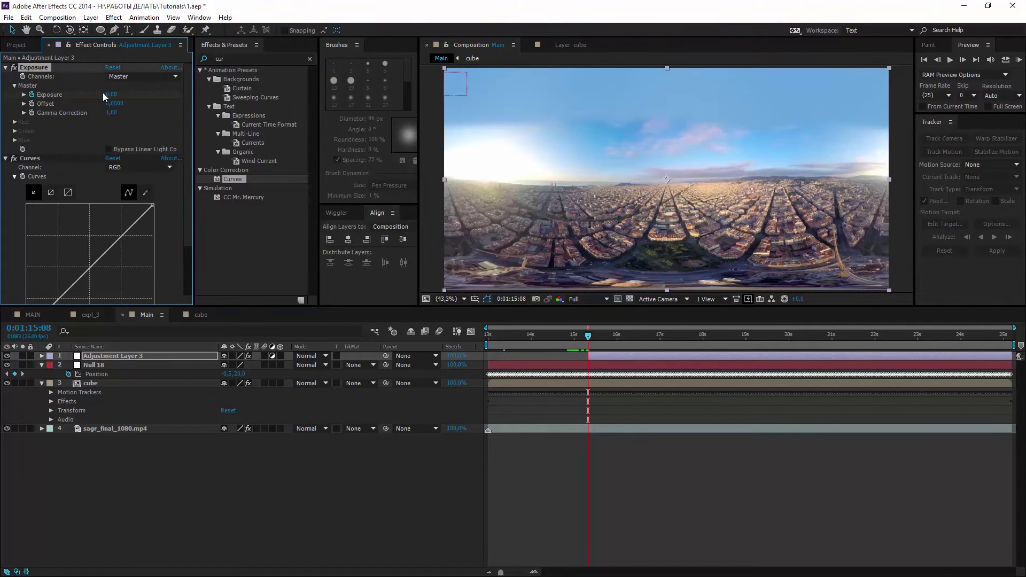
pyautogui.write('4')
pyautogui.press('Return')
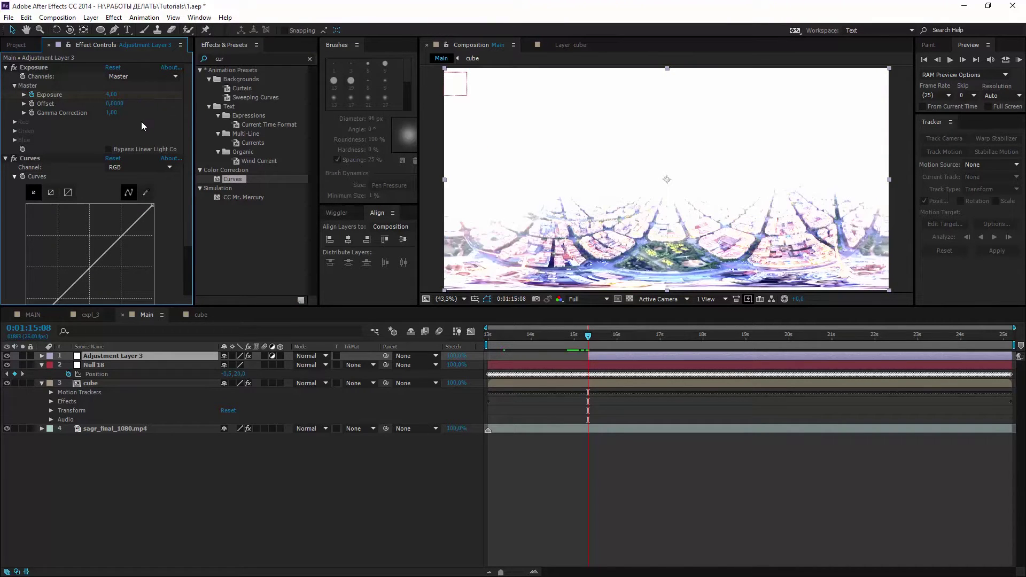
pyautogui.moveTo(590, 341); pyautogui.dragTo(831, 341)
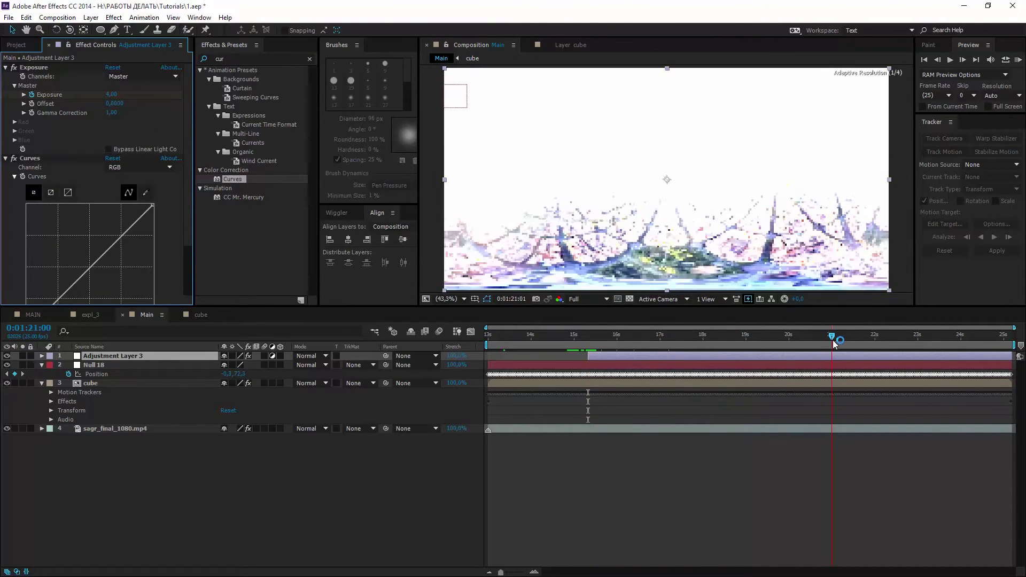
pyautogui.click(112, 95)
pyautogui.write('1')
pyautogui.press('Return')
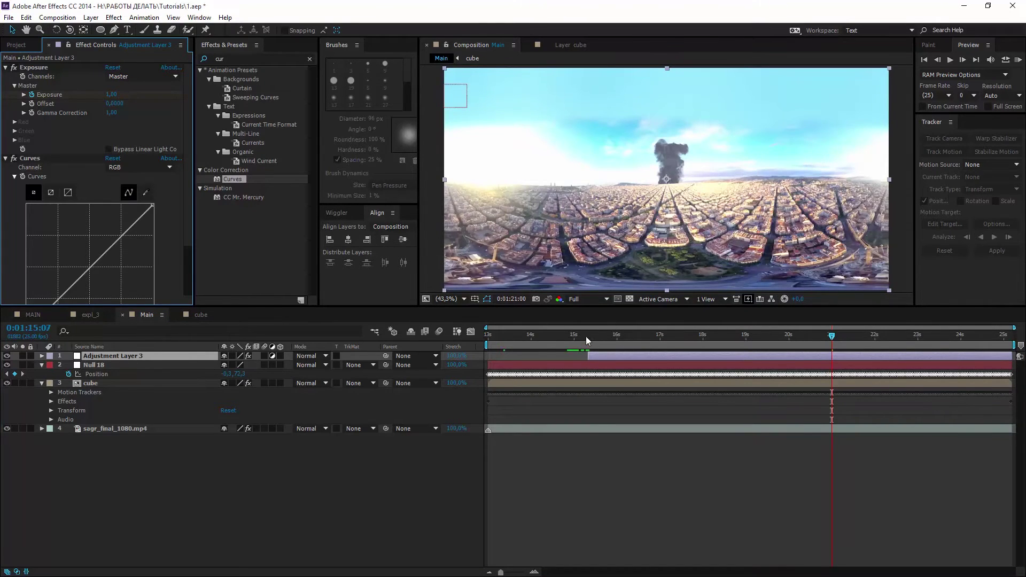
# Step: Review the exposure flash and move its ending keyframe earlier, to just after the 19-second mark
pyautogui.moveTo(586, 335); pyautogui.dragTo(713, 346)
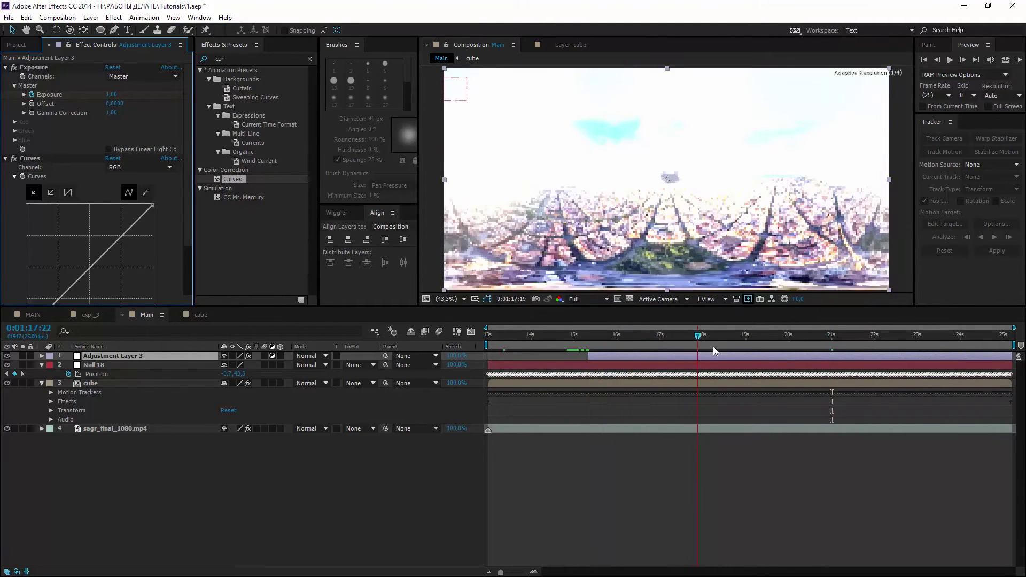
pyautogui.press('space')
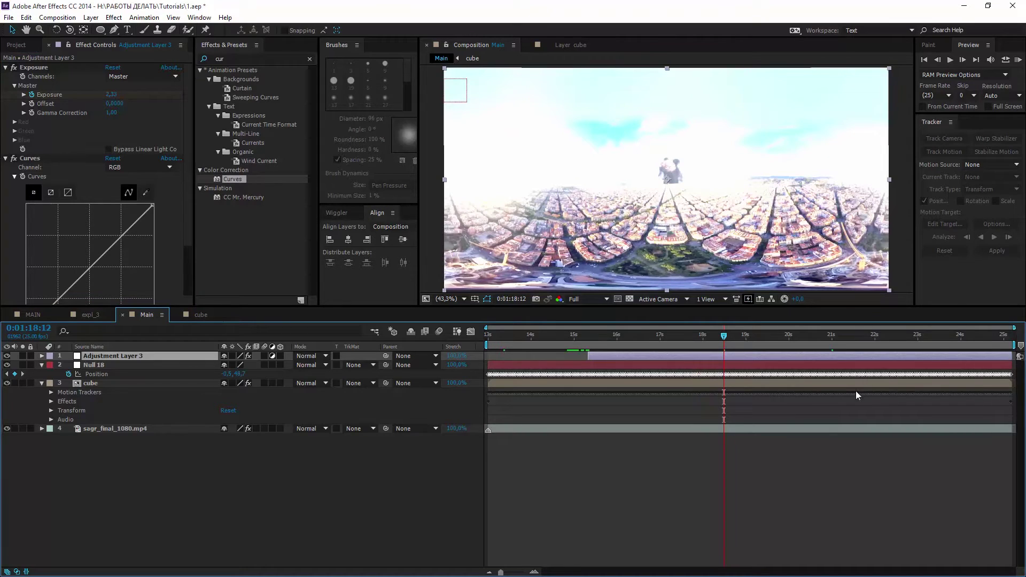
pyautogui.press('u')
pyautogui.moveTo(832, 375); pyautogui.dragTo(755, 390)
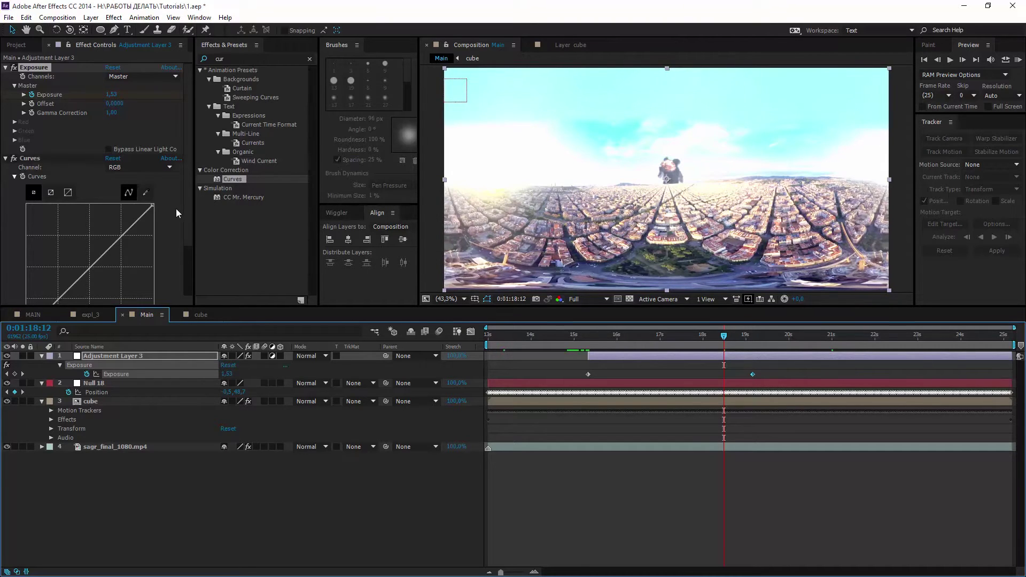
# Step: Raise the red channel slightly in the adjustment layer's Curves effect
pyautogui.scroll(-1, 175, 210)
pyautogui.click(142, 143)
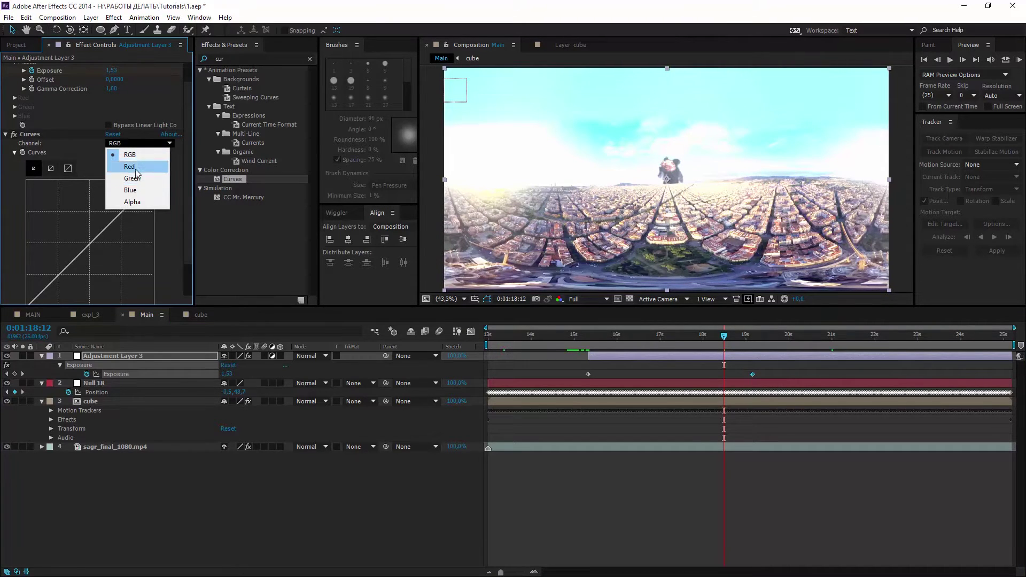
pyautogui.click(129, 166)
pyautogui.moveTo(90, 243); pyautogui.dragTo(84, 237)
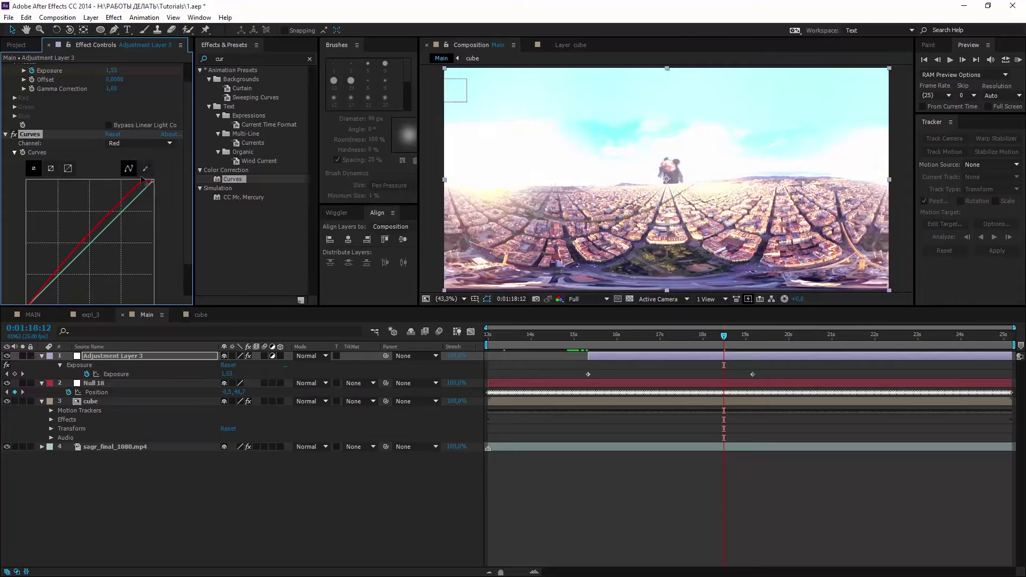
# Step: Lower the blue channel's white end to about two thirds and pull down its midtones in Curves
pyautogui.click(142, 144)
pyautogui.click(129, 184)
pyautogui.moveTo(152, 182); pyautogui.dragTo(179, 227)
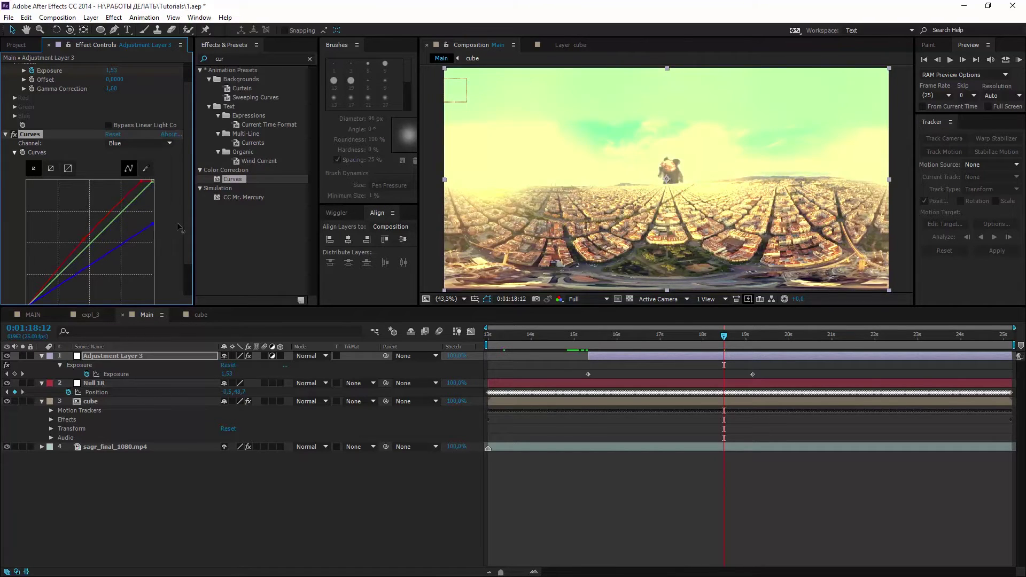
pyautogui.scroll(-1, 126, 252)
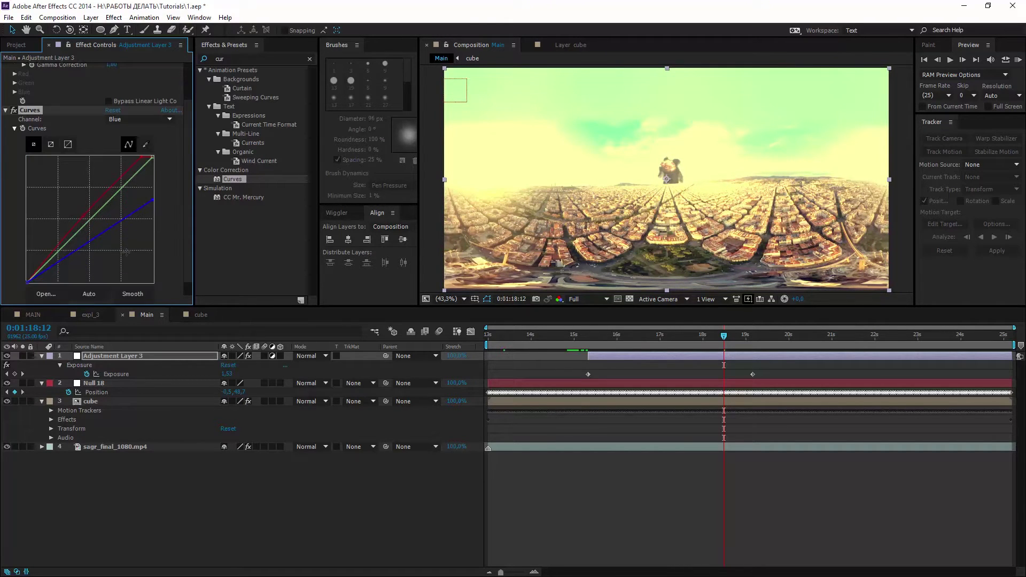
# Step: Lower the green channel's white end slightly and pull down its midtones in Curves for a warm orange grade
pyautogui.click(140, 120)
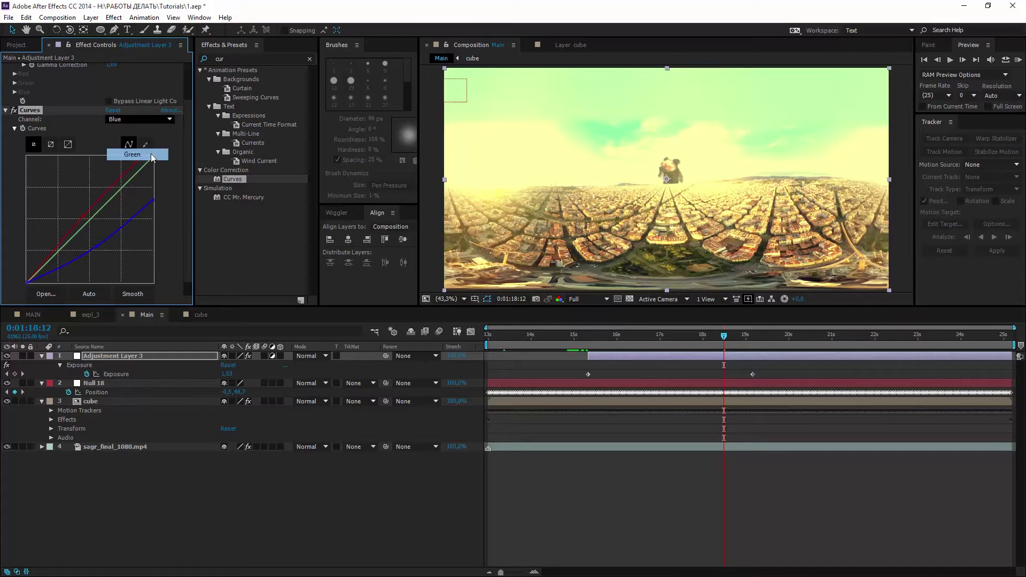
pyautogui.click(137, 153)
pyautogui.moveTo(153, 157); pyautogui.dragTo(169, 172)
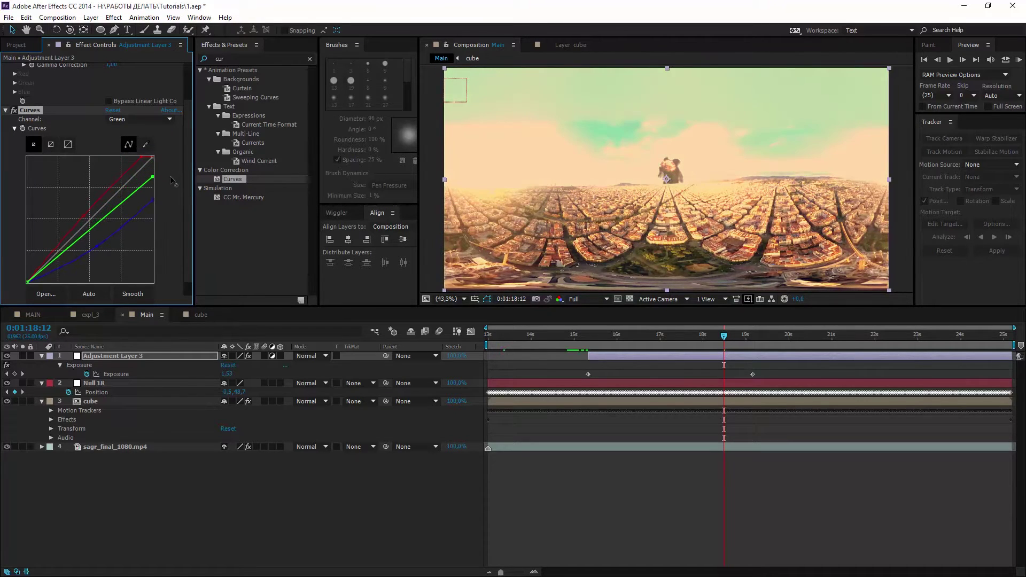
pyautogui.moveTo(97, 220); pyautogui.dragTo(95, 233)
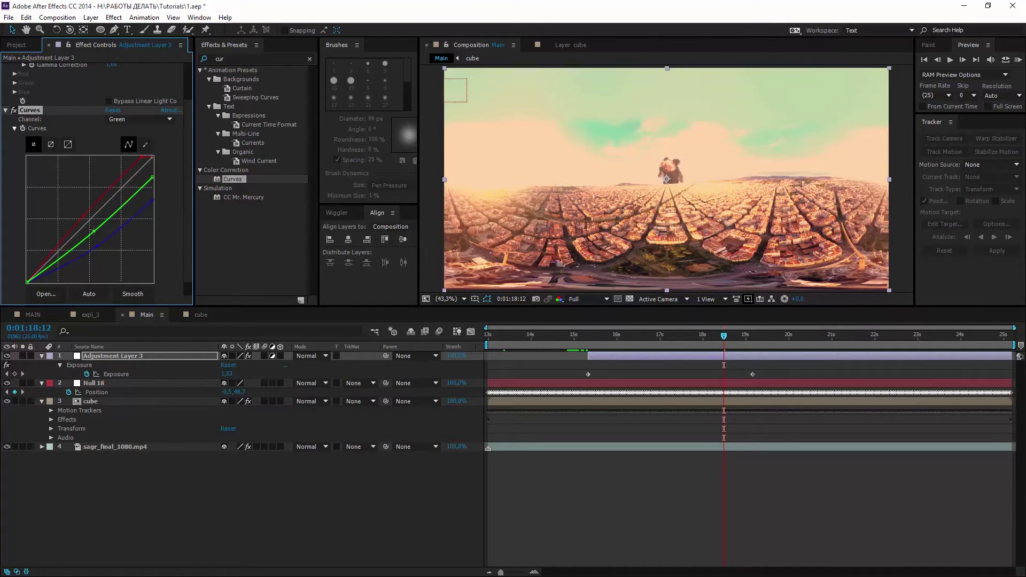
# Step: Place Curves above Exposure in the adjustment layer's effect order and end the work area at about 0:01:24:04
pyautogui.moveTo(584, 337); pyautogui.dragTo(635, 336)
pyautogui.scroll(2, 161, 250)
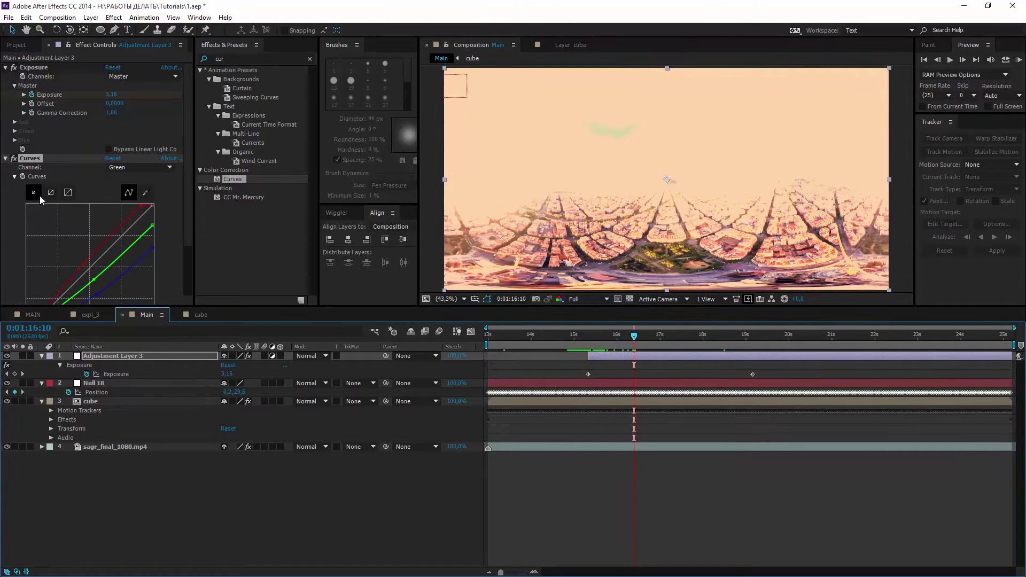
pyautogui.moveTo(31, 158); pyautogui.dragTo(30, 68)
pyautogui.moveTo(598, 348)
pyautogui.mouseDown()
pyautogui.moveTo(784, 353)
pyautogui.moveTo(868, 336)
pyautogui.moveTo(971, 345)
pyautogui.mouseUp()
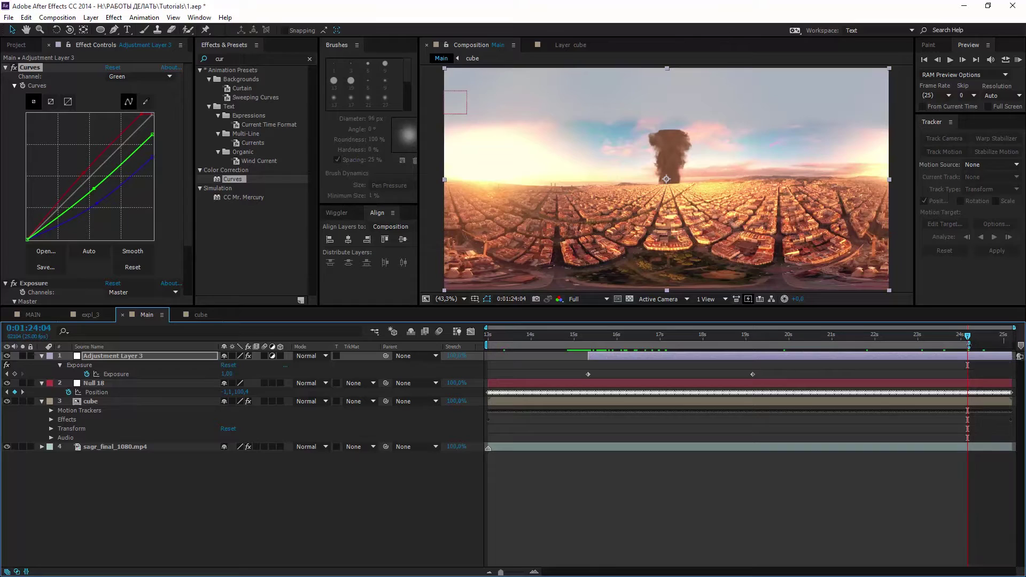
# Step: Pre-compose all layers of Main into a composition named explosion, moving all attributes into it
pyautogui.click(969, 354)
pyautogui.hotkey('ctrl', 'a')
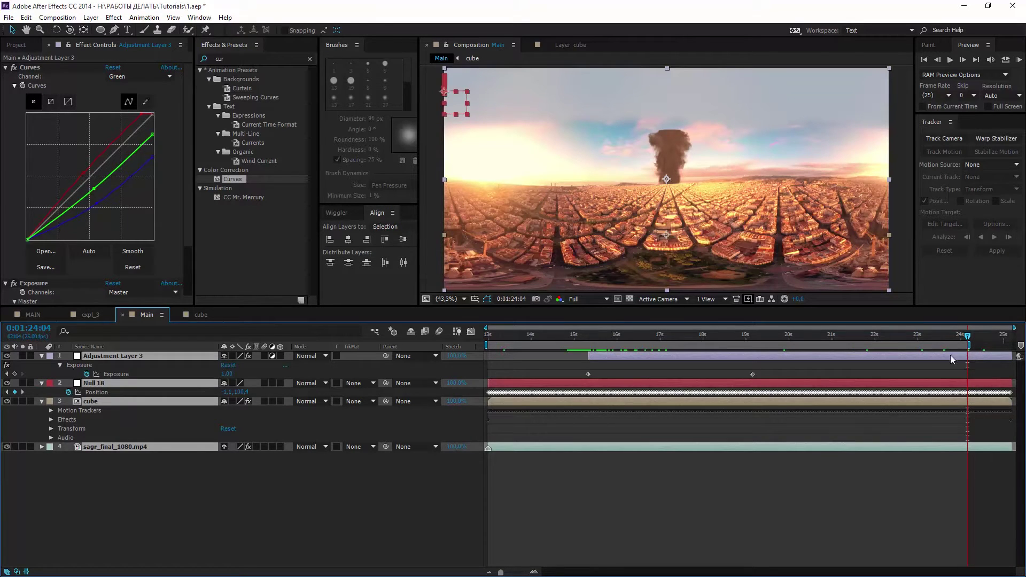
pyautogui.rightClick(120, 449)
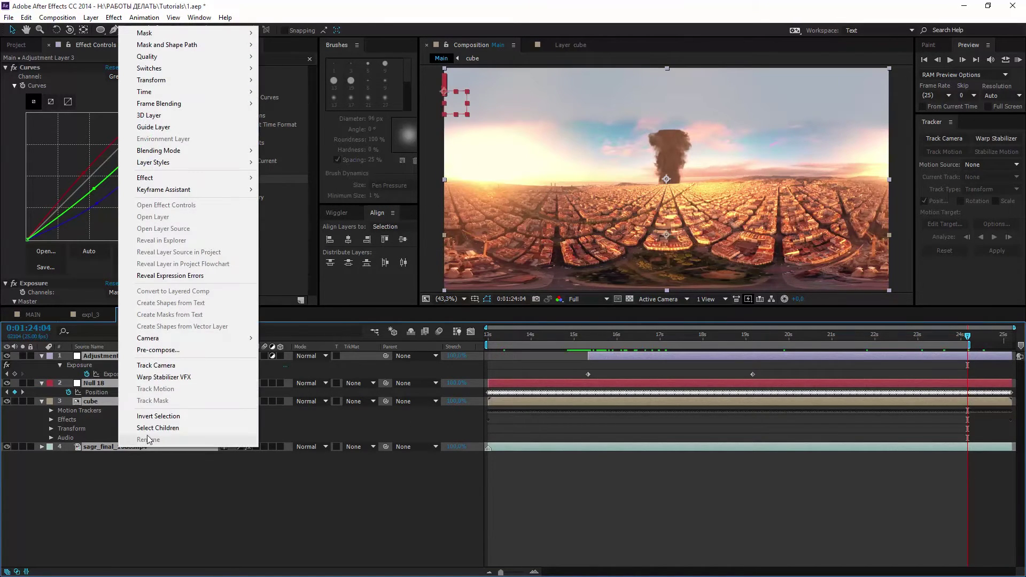
pyautogui.click(178, 353)
pyautogui.write('explosion')
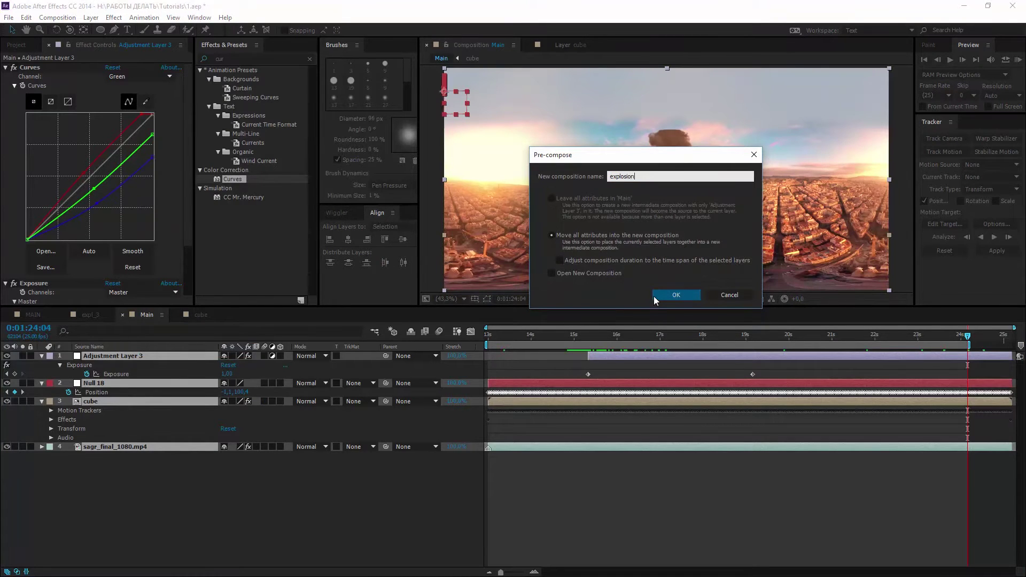
pyautogui.click(654, 295)
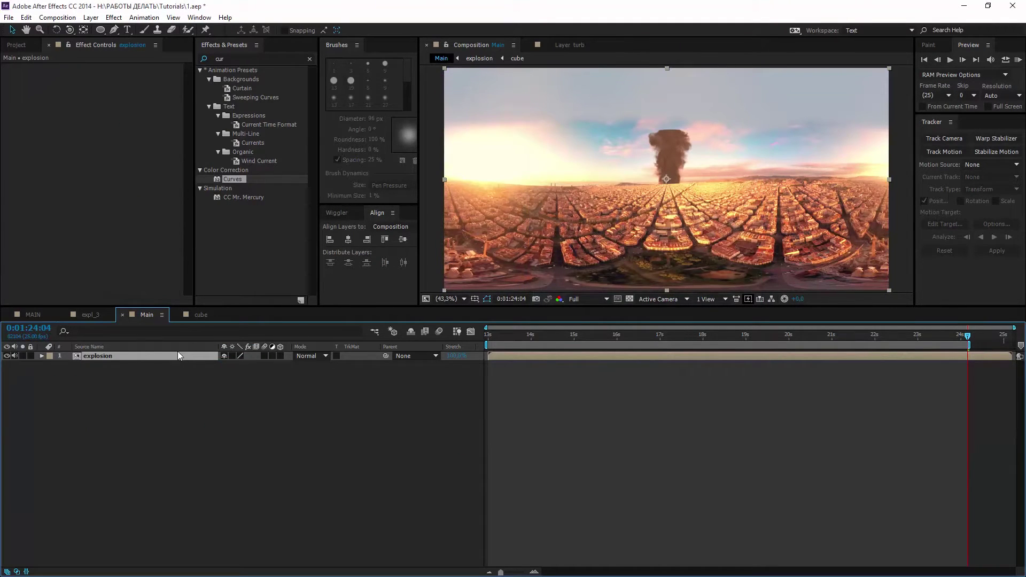
# Step: Apply the Mettle SkyBox Converter effect to the explosion layer
pyautogui.click(308, 59)
pyautogui.scroll(-5, 218, 187)
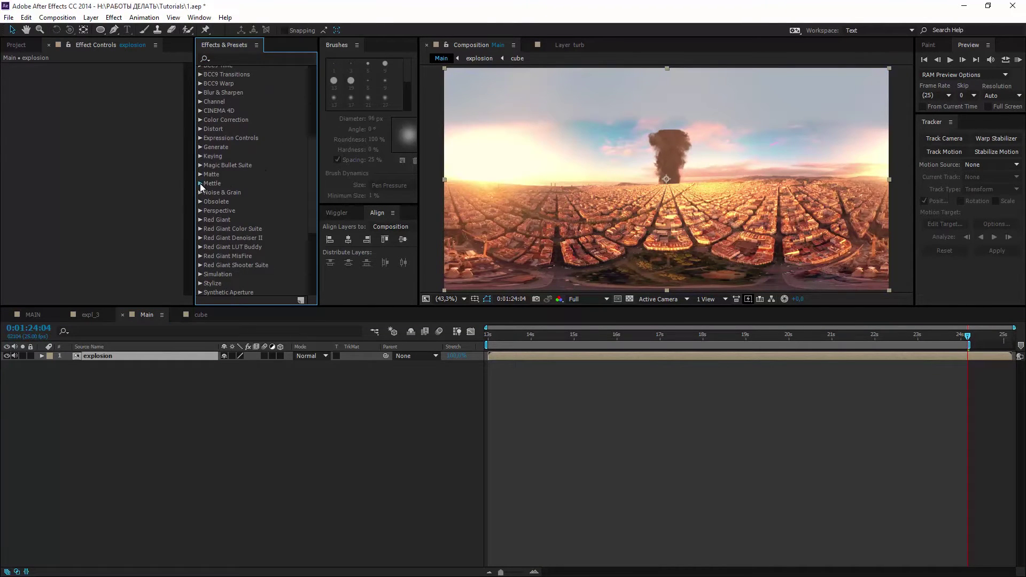
pyautogui.click(201, 184)
pyautogui.moveTo(257, 220); pyautogui.dragTo(156, 357)
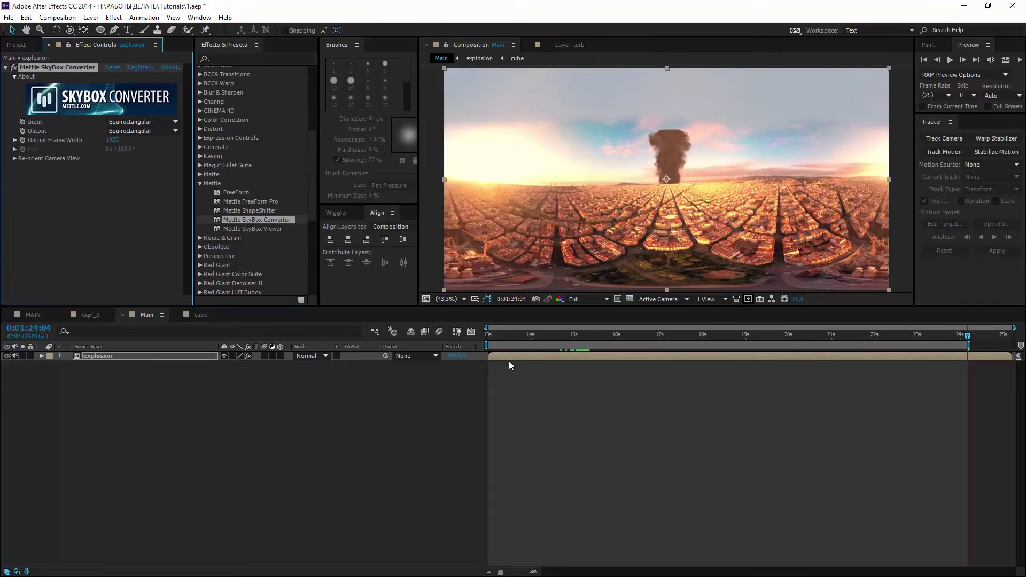
# Step: Split the explosion layer at 0:01:15:08 and again at 0:01:18:00
pyautogui.moveTo(505, 336); pyautogui.dragTo(588, 342)
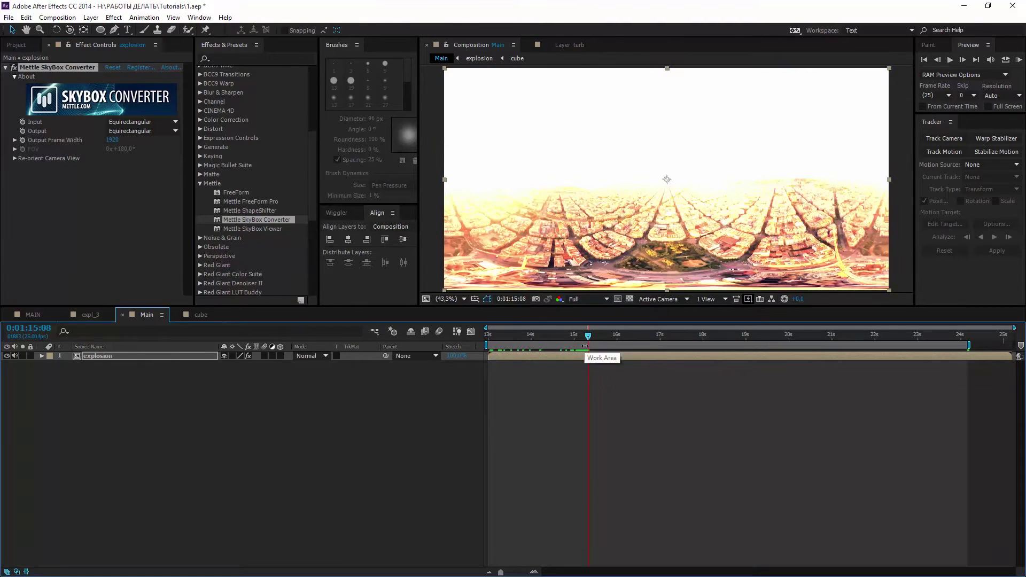
pyautogui.click(26, 17)
pyautogui.click(81, 151)
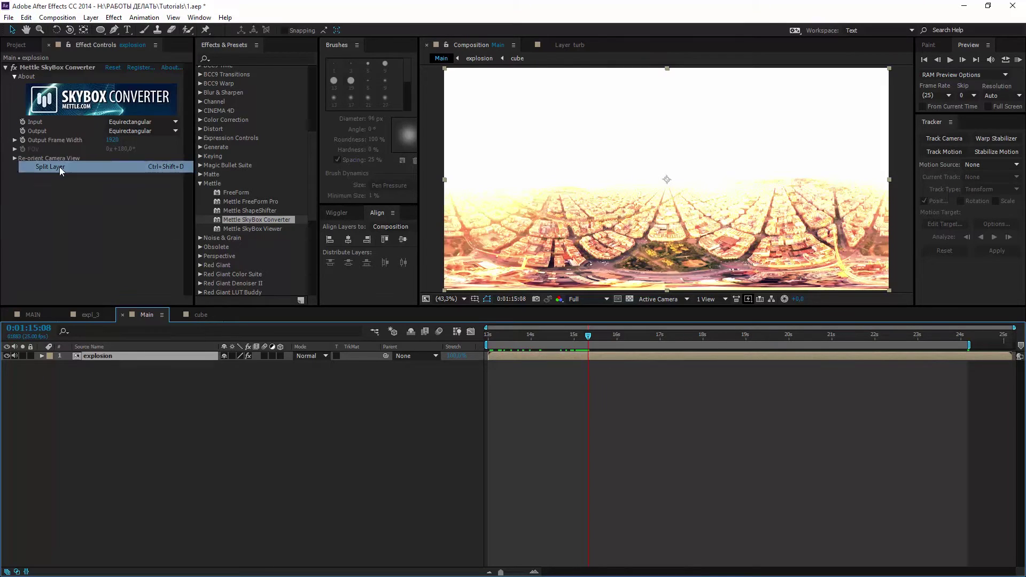
pyautogui.moveTo(588, 342); pyautogui.dragTo(703, 336)
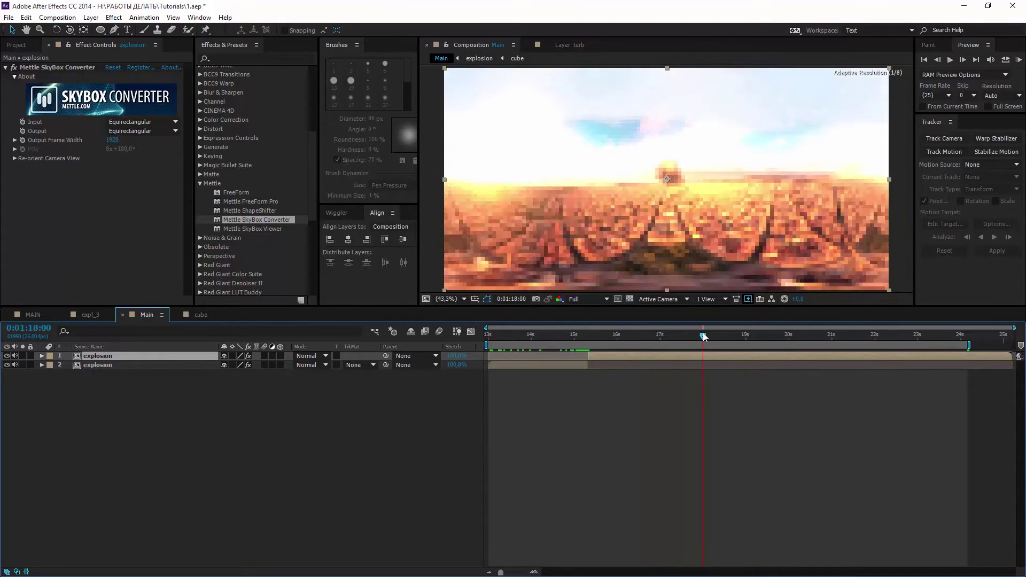
pyautogui.click(26, 17)
pyautogui.click(81, 160)
# Step: Apply the Set Channels effect to the middle explosion segment between 0:01:15:08 and 0:01:18:00
pyautogui.click(607, 366)
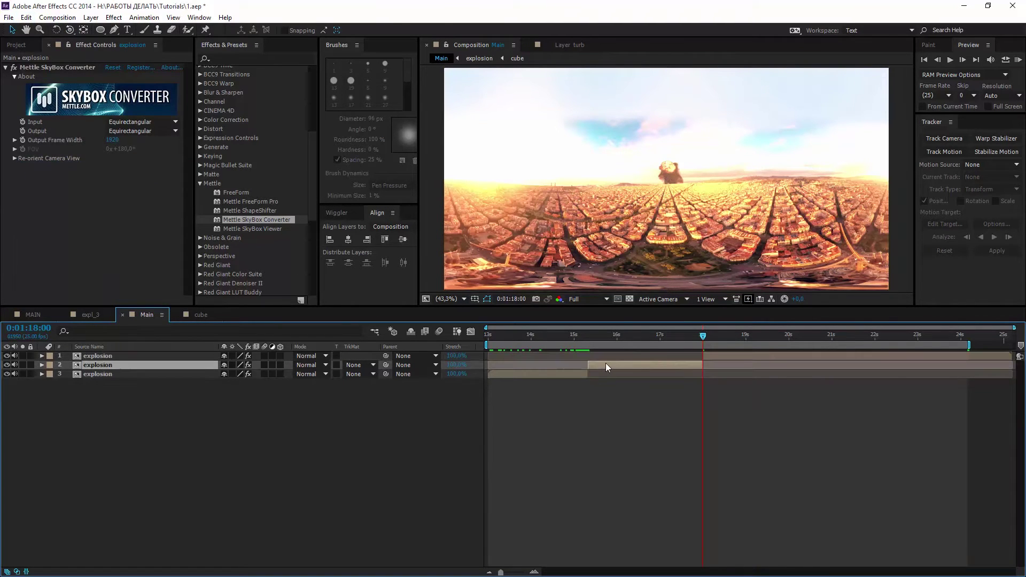
pyautogui.click(246, 59)
pyautogui.write('set')
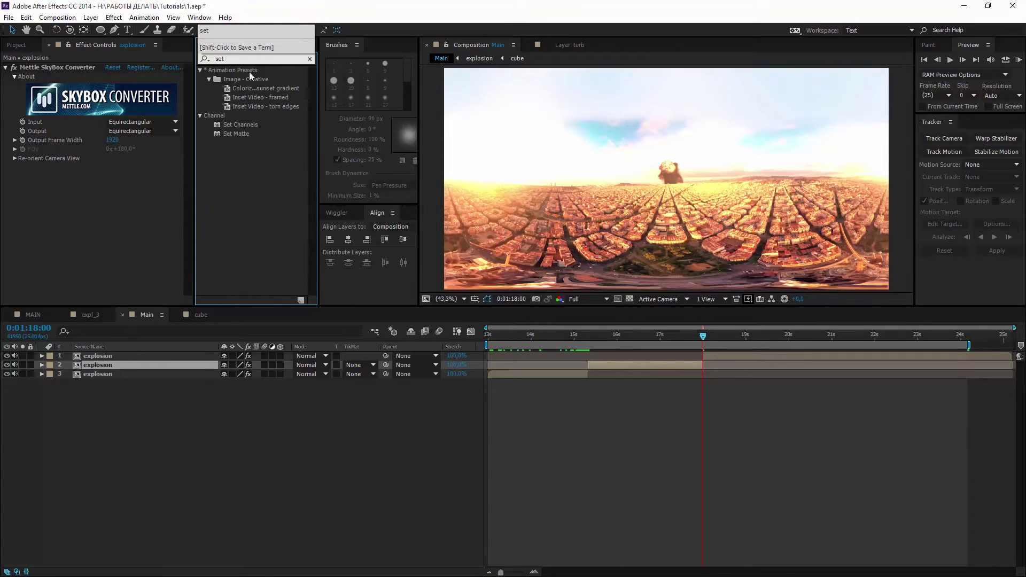
pyautogui.moveTo(245, 125); pyautogui.dragTo(107, 214)
# Step: Duplicate the middle explosion segment twice to get three stacked copies
pyautogui.click(94, 365)
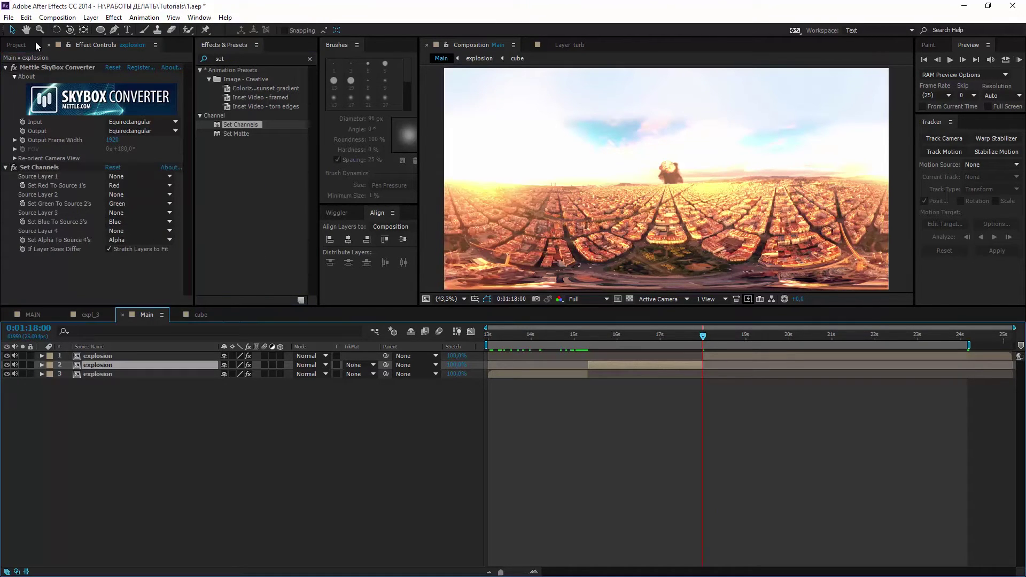
pyautogui.click(26, 17)
pyautogui.click(51, 154)
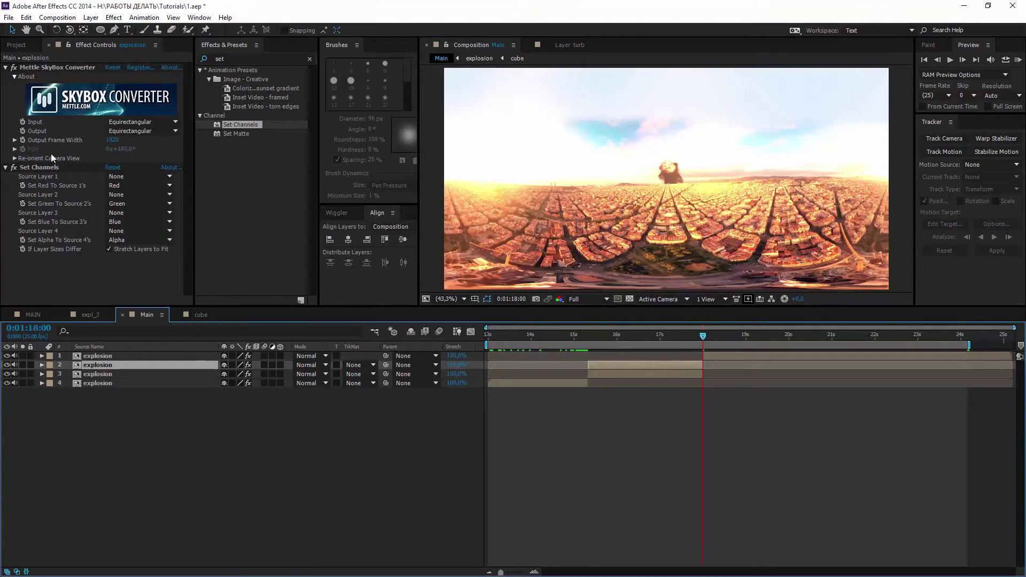
pyautogui.click(26, 17)
pyautogui.click(59, 154)
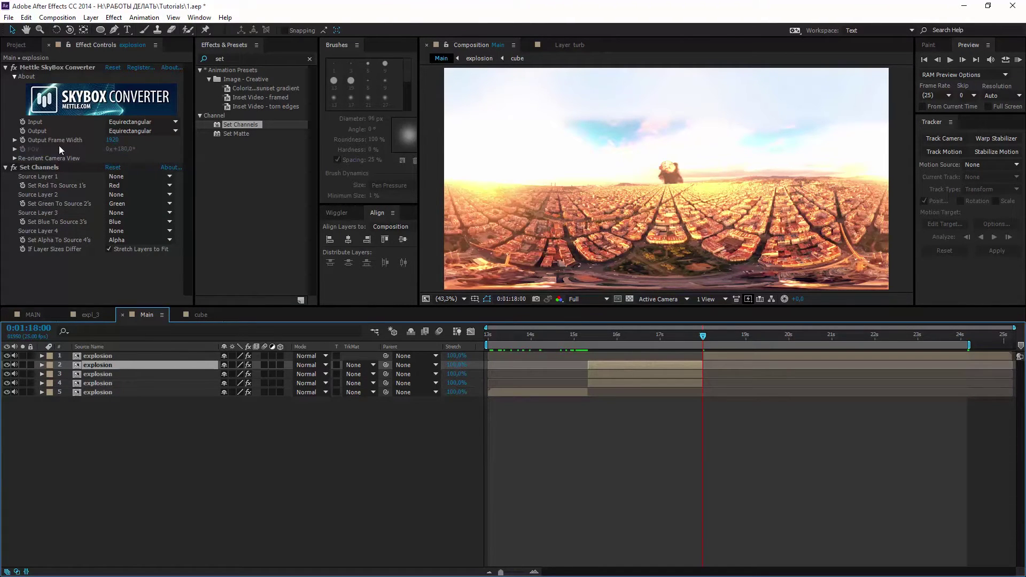
# Step: Turn off the green and blue channels in the topmost middle copy's Set Channels effect, leaving only red
pyautogui.click(129, 204)
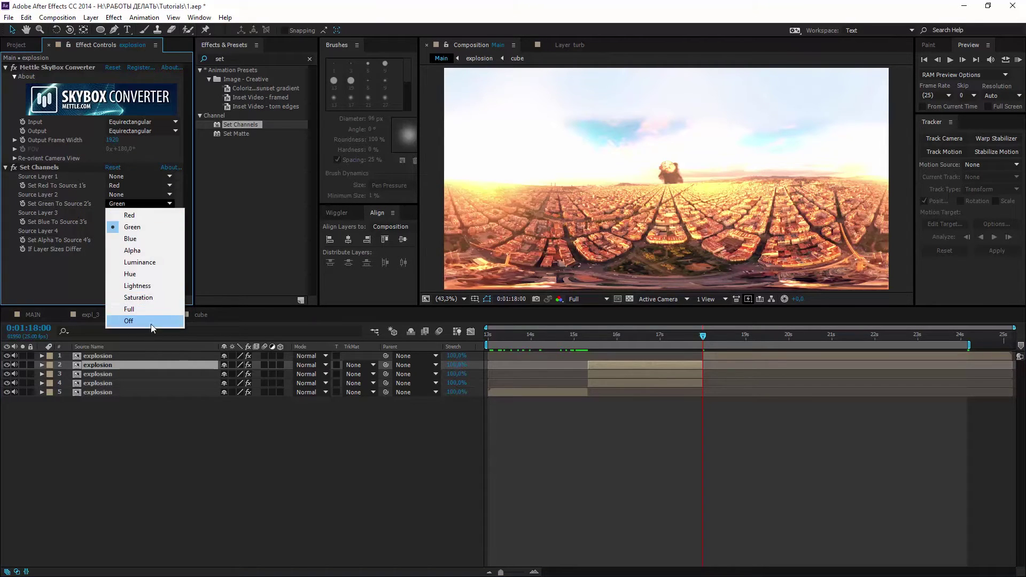
pyautogui.click(150, 323)
pyautogui.click(128, 221)
pyautogui.click(149, 339)
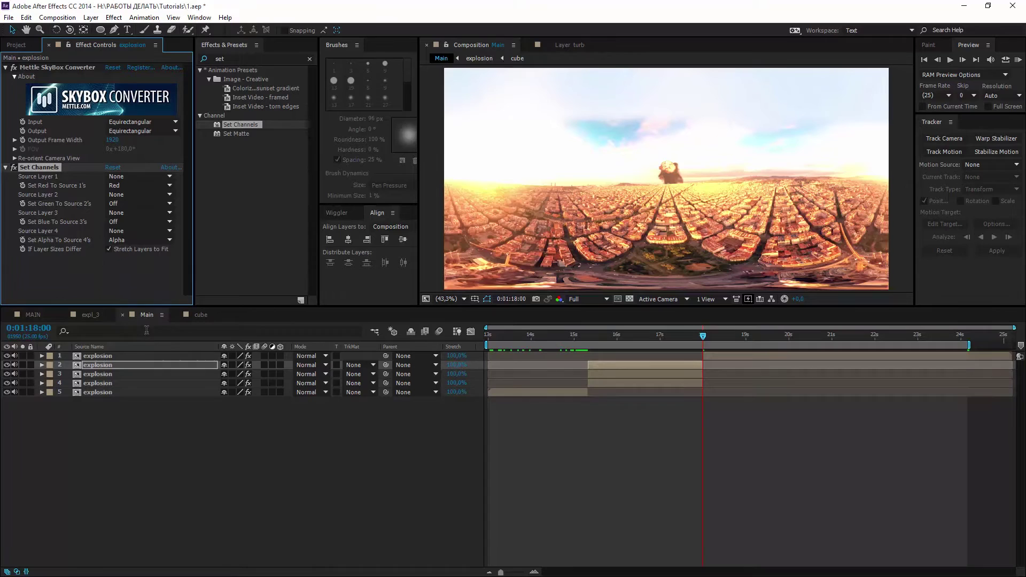
# Step: Set the blending mode of the upper two middle copies, layers 2 and 3, to Add
pyautogui.click(301, 367)
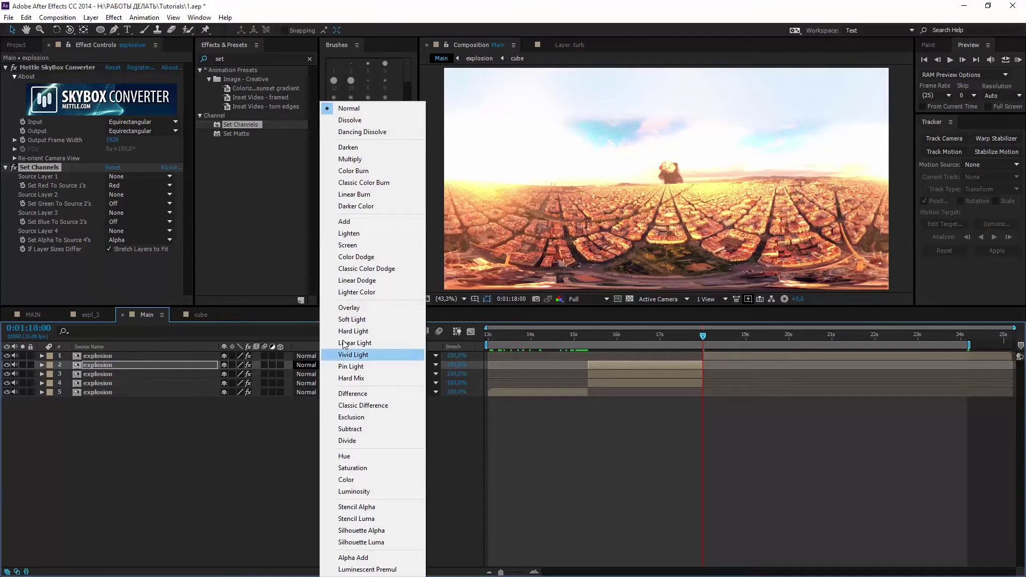
pyautogui.click(358, 221)
pyautogui.click(306, 374)
pyautogui.click(359, 221)
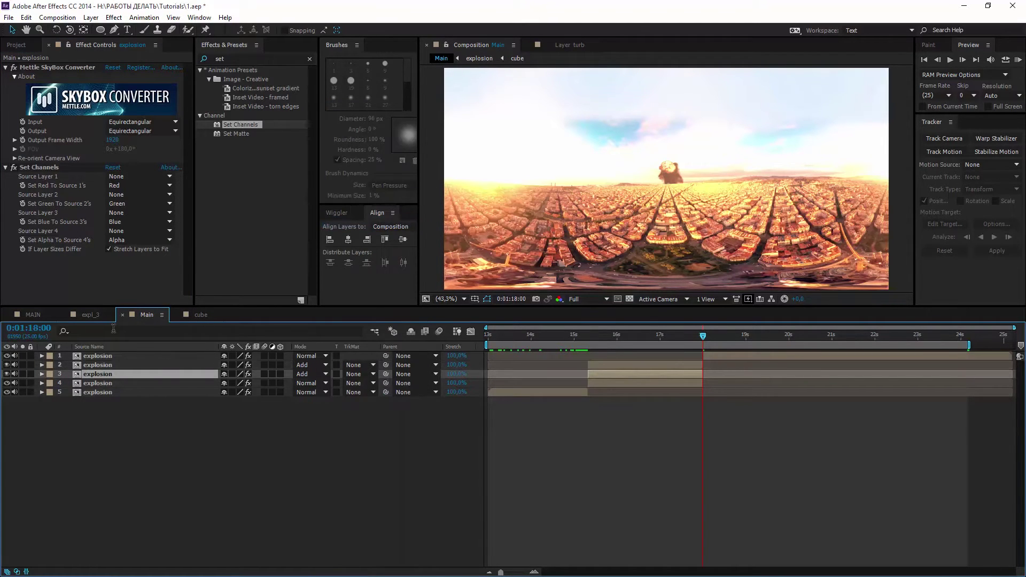
# Step: Turn off the red and blue channels in layer 3's Set Channels effect, leaving only green
pyautogui.click(135, 186)
pyautogui.click(140, 301)
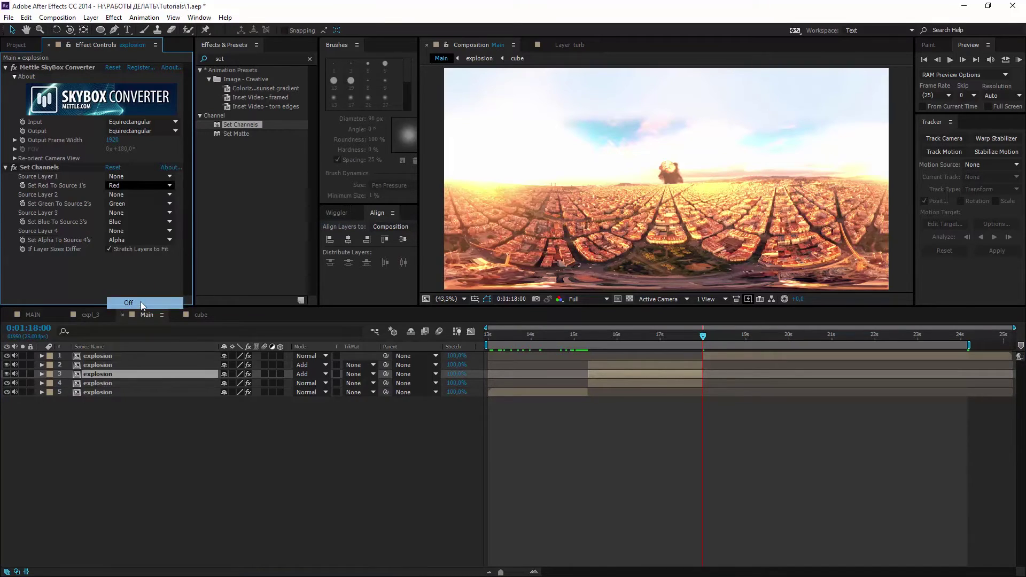
pyautogui.click(135, 222)
pyautogui.click(139, 338)
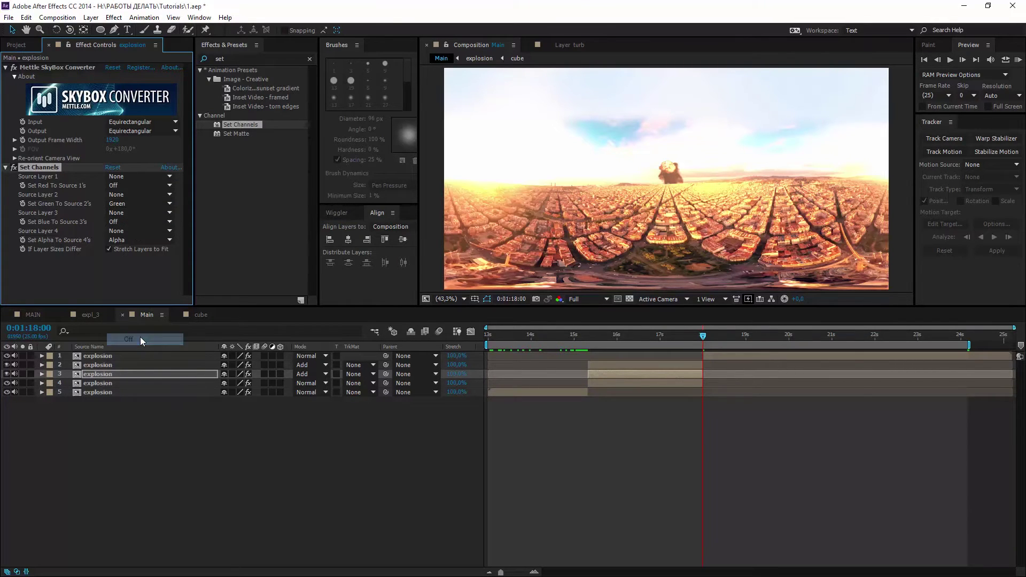
# Step: Turn off the red and green channels in layer 4's Set Channels effect, leaving only blue
pyautogui.click(137, 383)
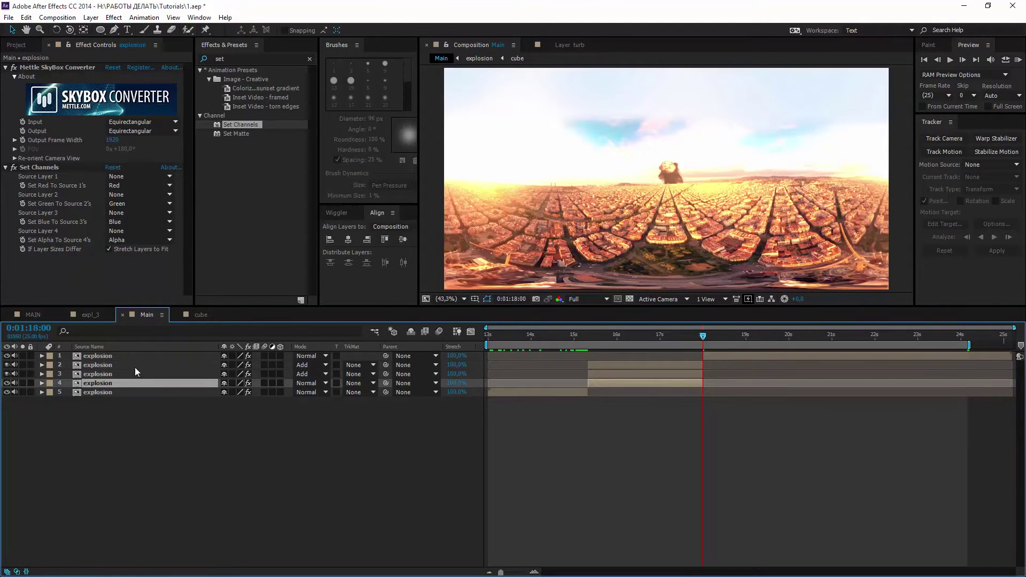
pyautogui.click(134, 187)
pyautogui.click(130, 303)
pyautogui.click(129, 203)
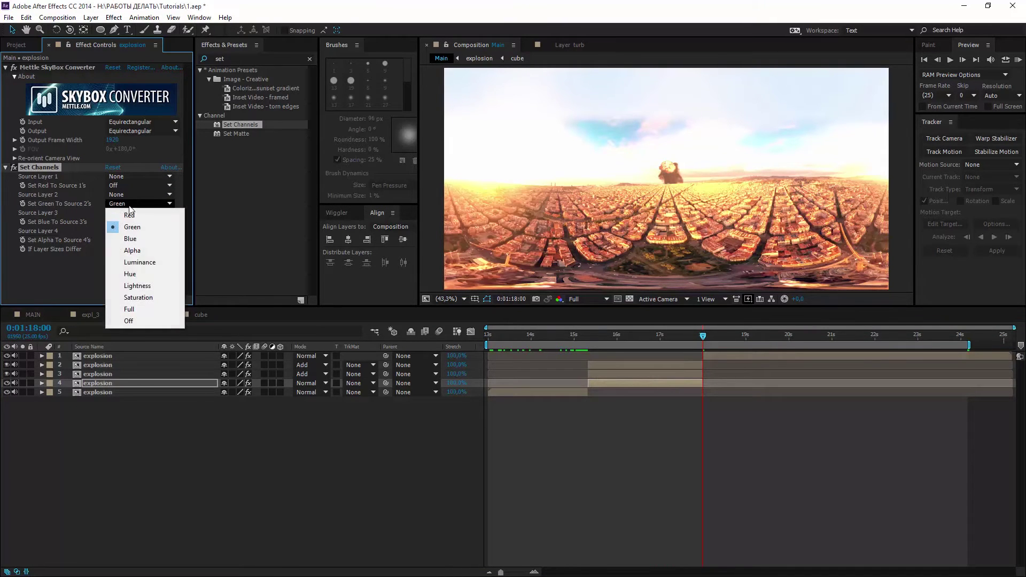
pyautogui.click(129, 321)
# Step: Check the recombined channels at several frames by toggling layer 4's Set Channels effect and the visibility of layers 3 and 4
pyautogui.click(593, 336)
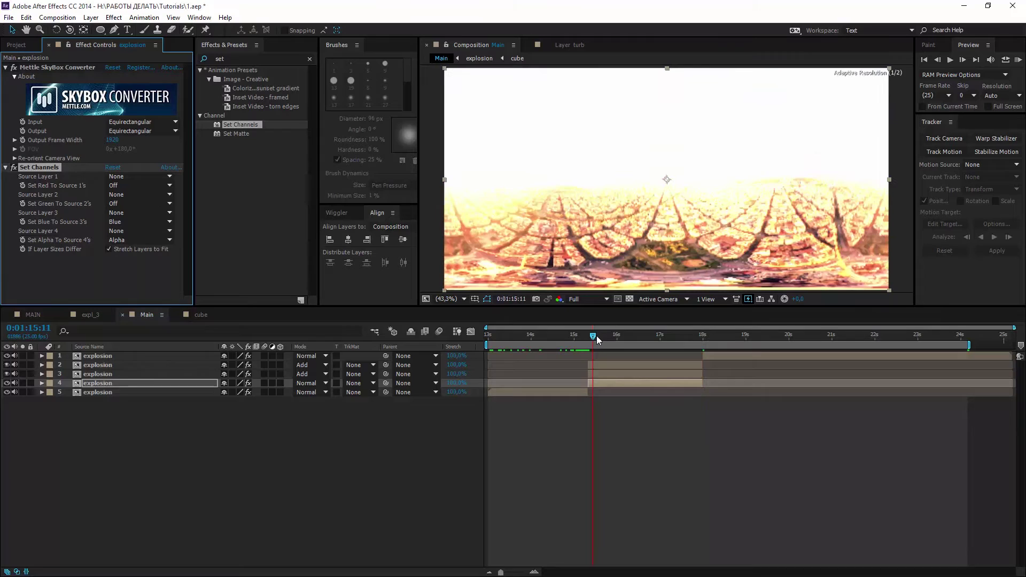
pyautogui.click(648, 337)
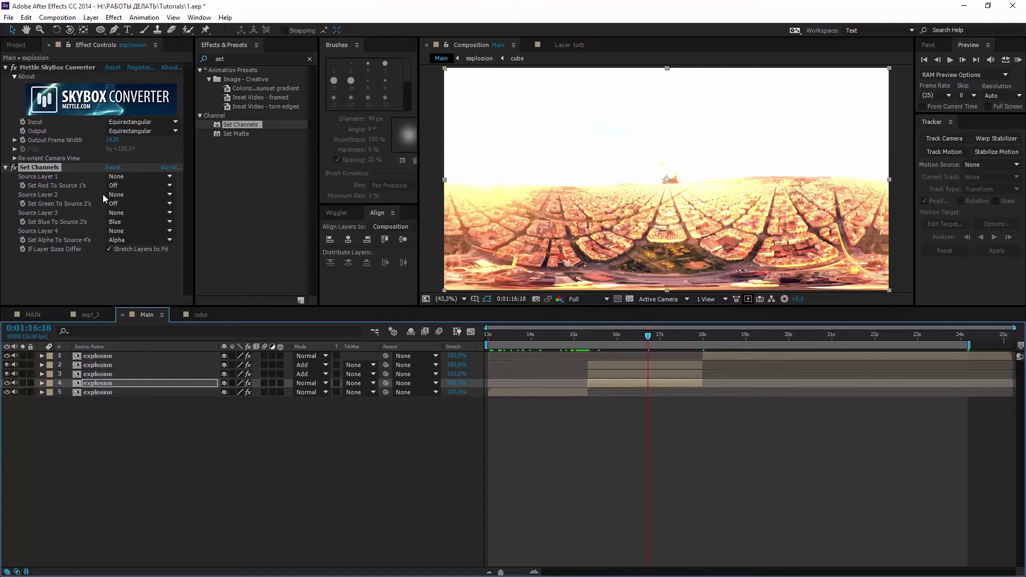
pyautogui.click(14, 167)
pyautogui.click(13, 167)
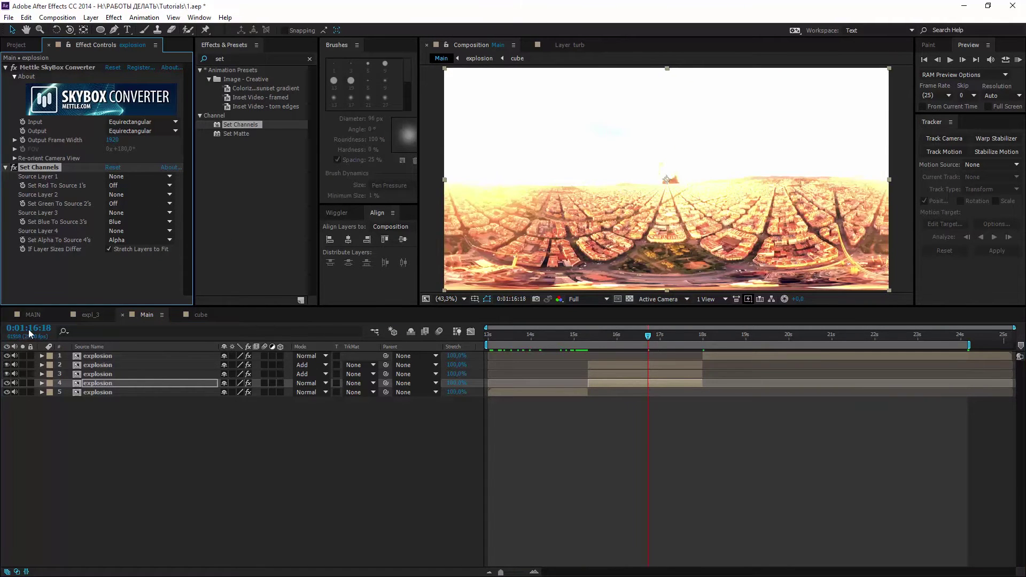
pyautogui.click(7, 374)
pyautogui.click(7, 374)
pyautogui.click(7, 383)
pyautogui.click(8, 383)
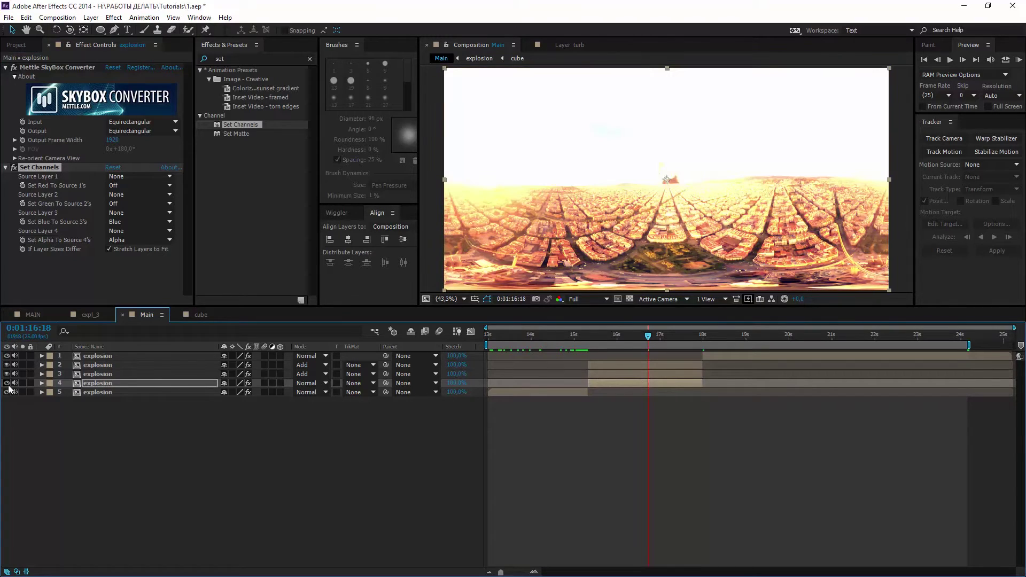
# Step: Try panning the red-channel copy a few degrees around the Y axis in SkyBox Converter, and undo it
pyautogui.click(97, 365)
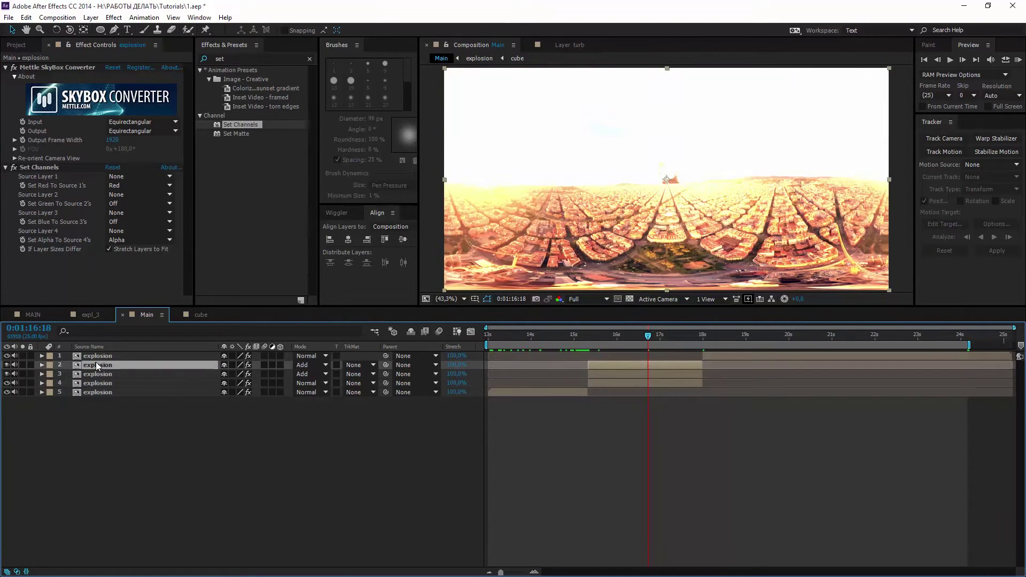
pyautogui.click(15, 159)
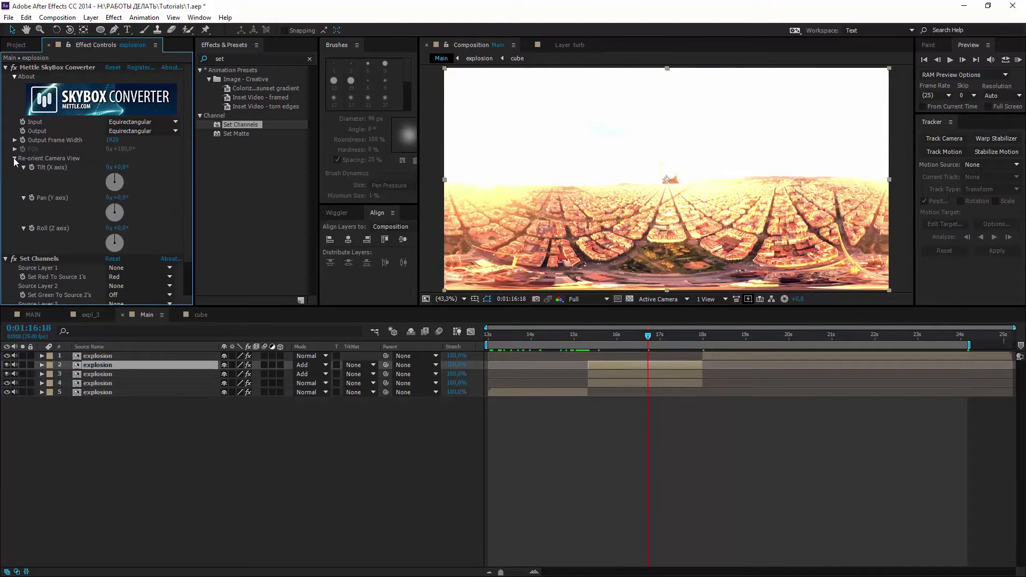
pyautogui.moveTo(123, 197); pyautogui.dragTo(155, 211)
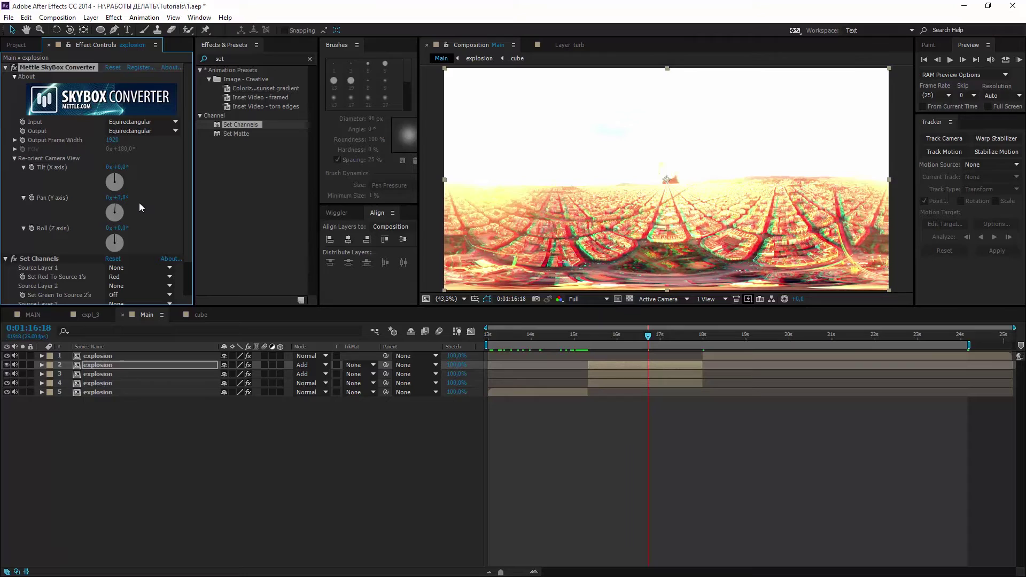
pyautogui.hotkey('ctrl', 'z')
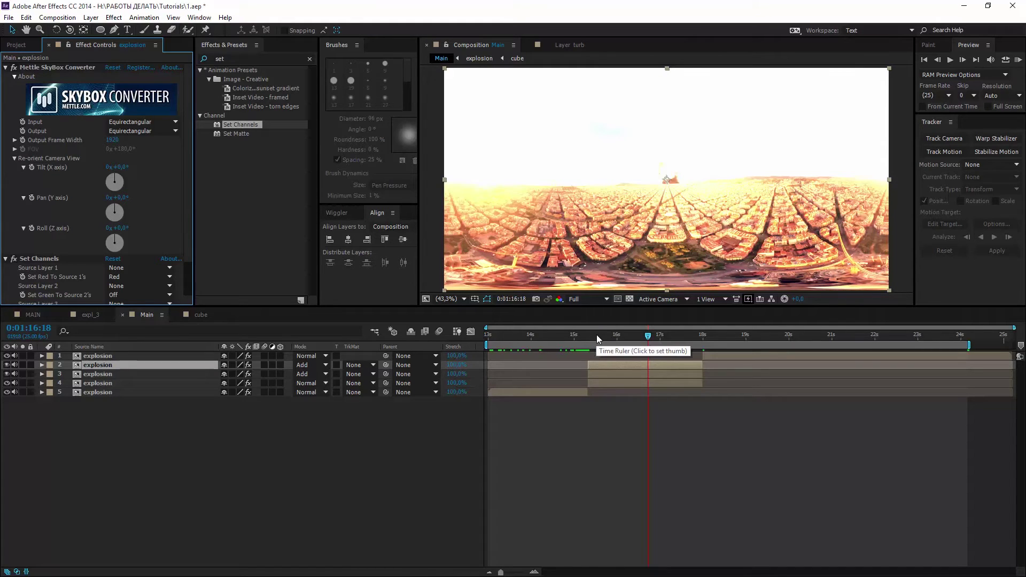
# Step: Add the expression wiggle(8,1) to Tilt (X axis) in the red-channel copy's SkyBox Converter and preview it around 0:01:15:10
pyautogui.click(42, 365)
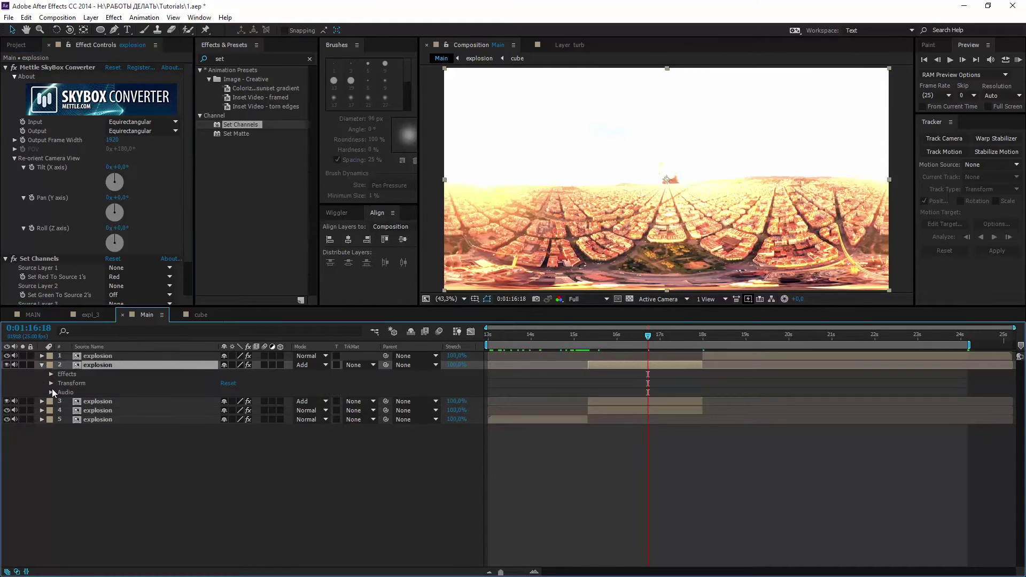
pyautogui.click(52, 374)
pyautogui.click(61, 383)
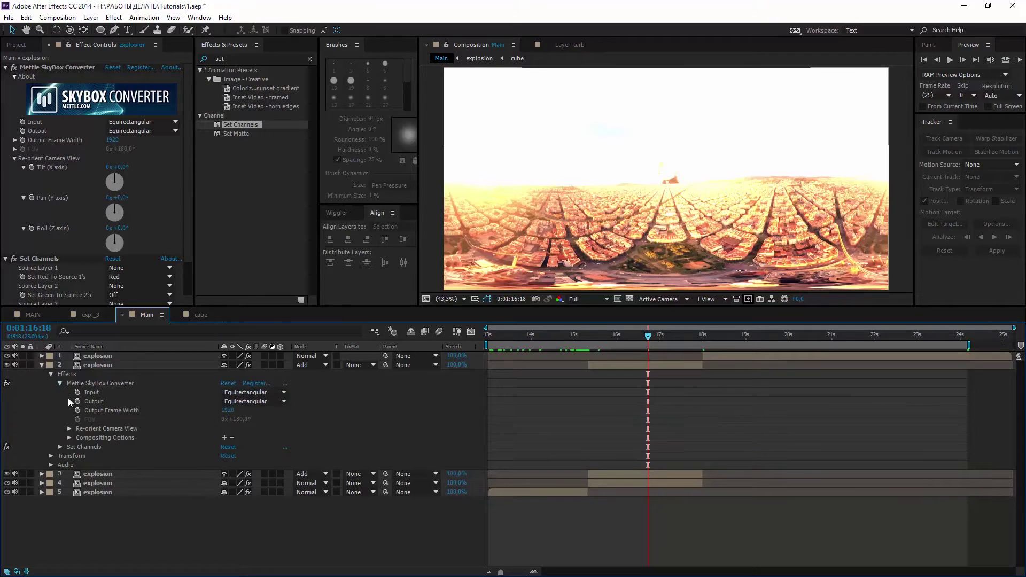
pyautogui.click(70, 429)
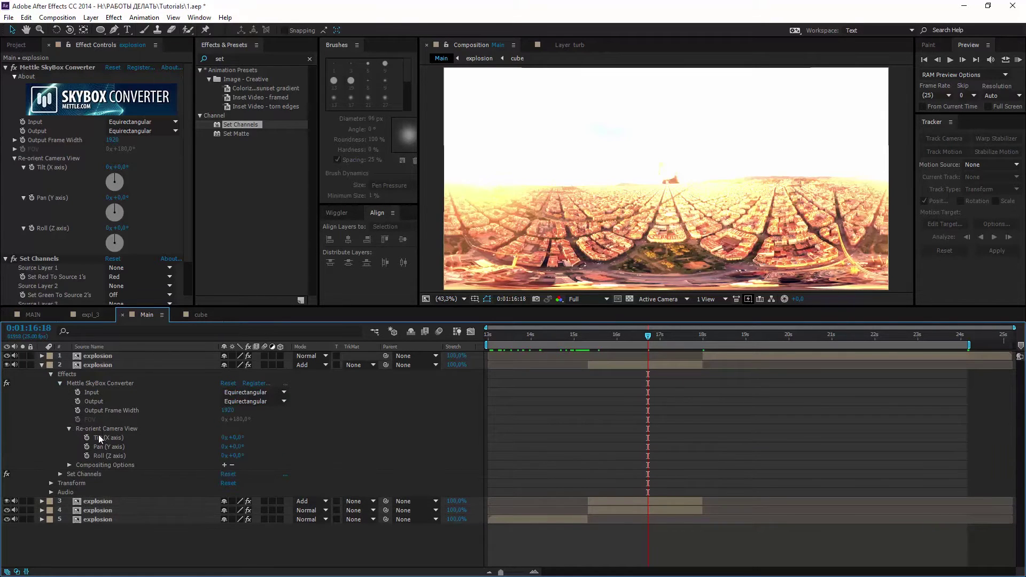
pyautogui.keyDown('alt'); pyautogui.click(86, 438); pyautogui.keyUp('alt')
pyautogui.write('wiggle(8,1')
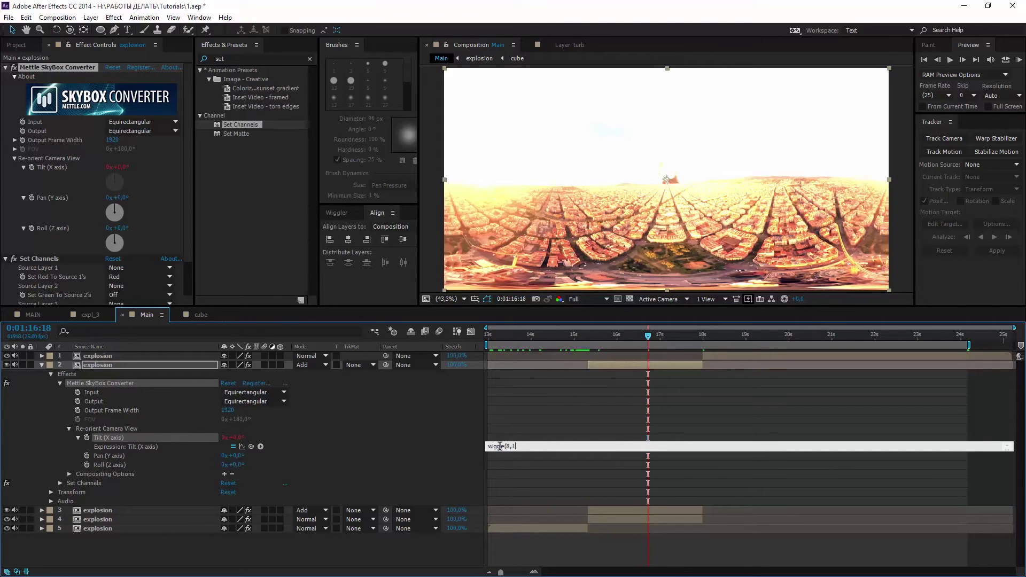
pyautogui.write(')')
pyautogui.click(513, 434)
pyautogui.click(597, 338)
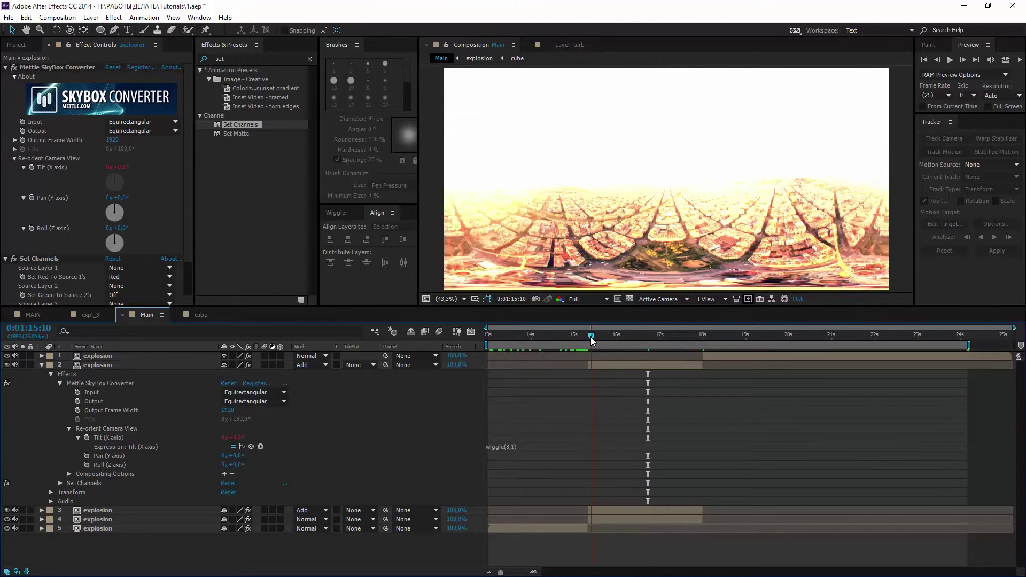
# Step: Copy the wiggle(8,1) expression from Tilt to Pan (Y axis) and Roll (Z axis) on the red-channel copy, and preview it to 0:01:16:10
pyautogui.moveTo(599, 342); pyautogui.dragTo(614, 345)
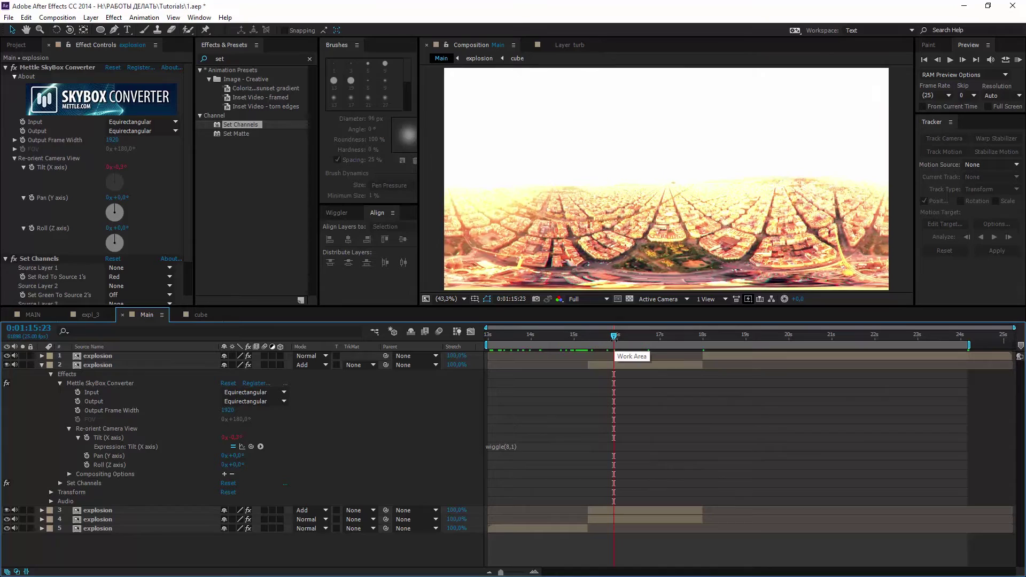
pyautogui.click(516, 446)
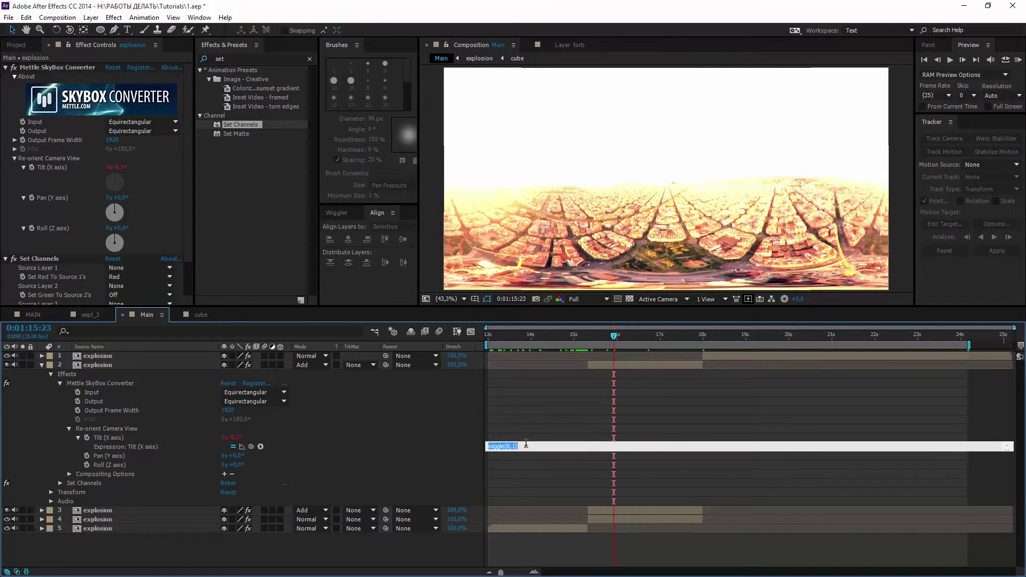
pyautogui.hotkey('ctrl', 'a')
pyautogui.hotkey('ctrl', 'c')
pyautogui.keyDown('alt'); pyautogui.click(86, 456); pyautogui.keyUp('alt')
pyautogui.hotkey('ctrl', 'v')
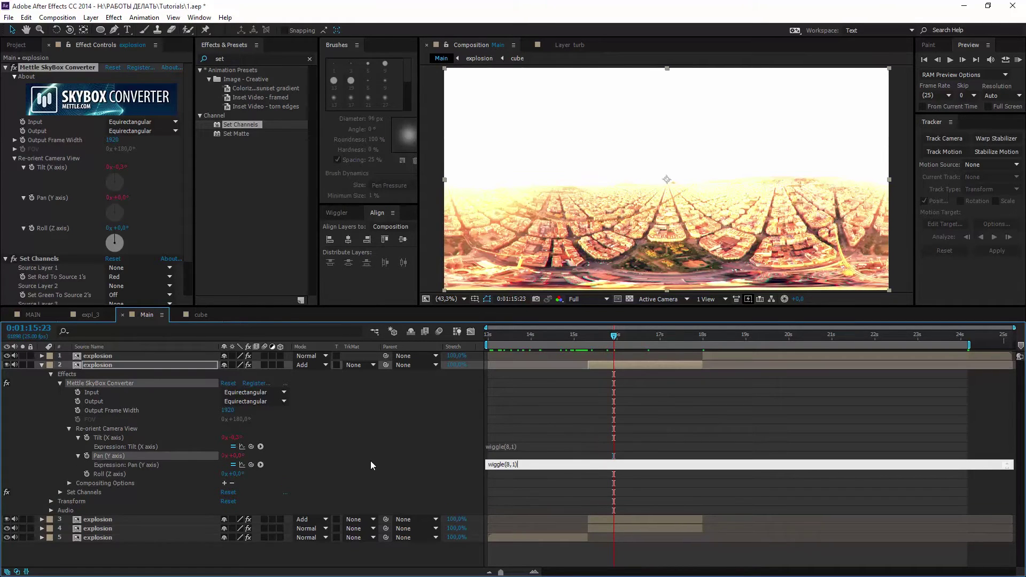
pyautogui.keyDown('alt'); pyautogui.click(89, 474); pyautogui.keyUp('alt')
pyautogui.hotkey('ctrl', 'v')
pyautogui.click(577, 419)
pyautogui.click(620, 340)
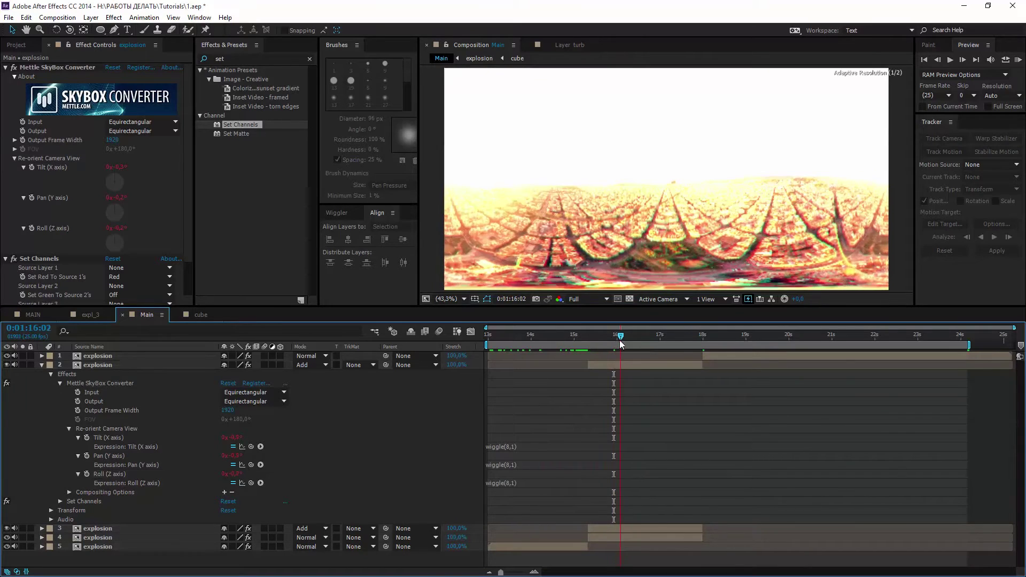
pyautogui.moveTo(620, 340); pyautogui.dragTo(634, 341)
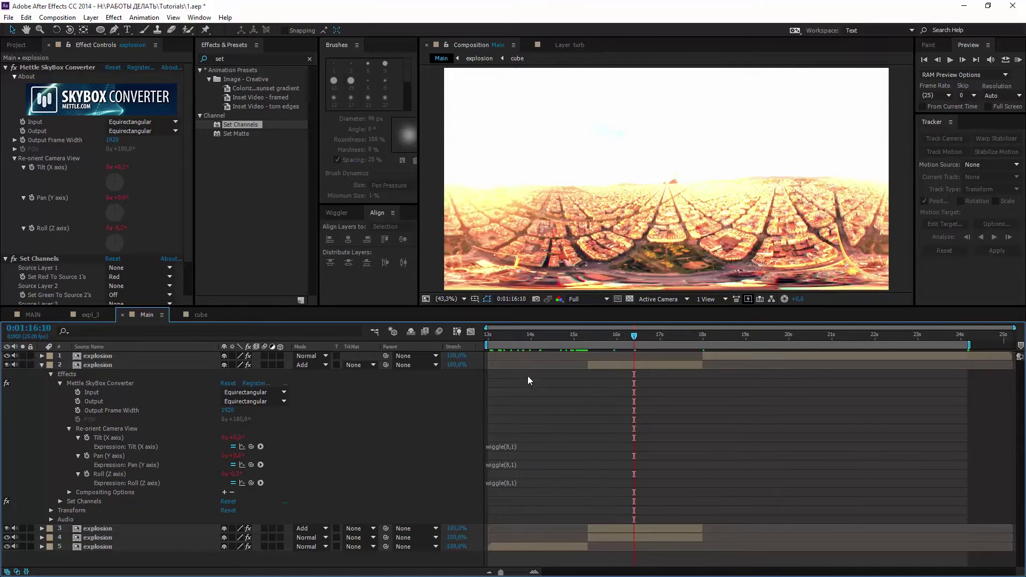
# Step: Copy layer 2's SkyBox Converter wiggle expressions onto the SkyBox Converter of layers 3 and 4, and preview the shake up to 0:01:17:22
pyautogui.click(85, 383)
pyautogui.click(102, 527)
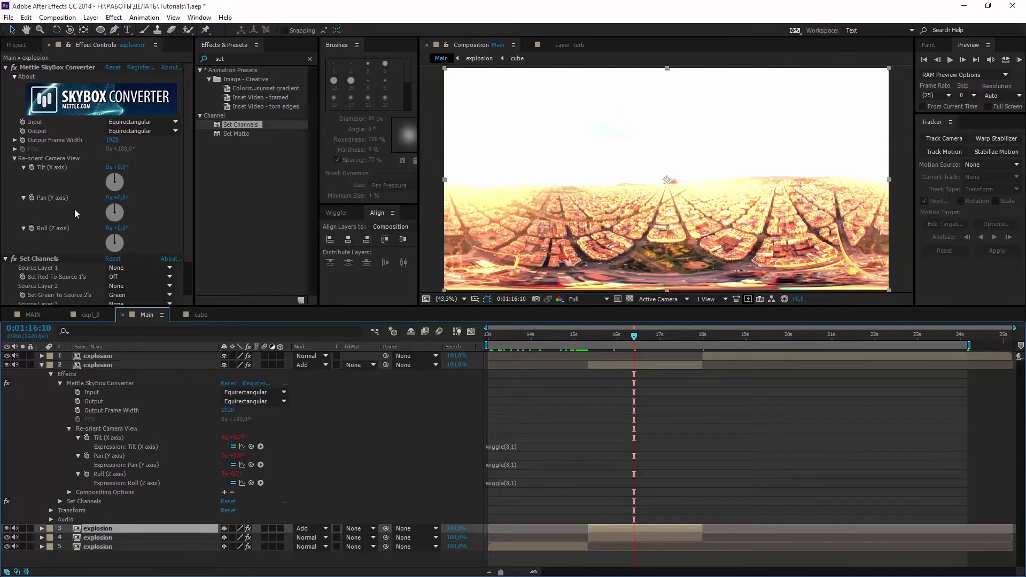
pyautogui.click(14, 158)
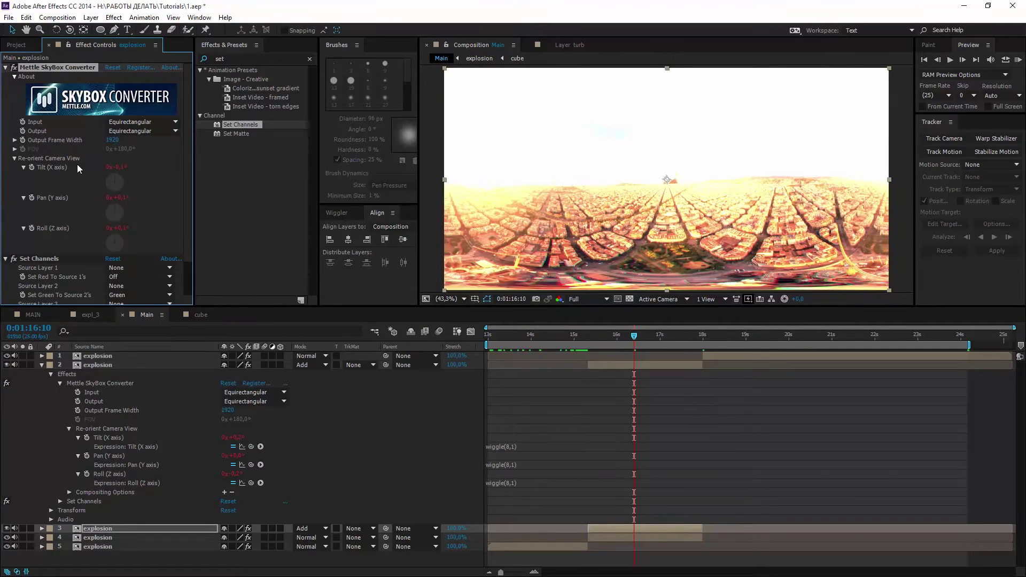
pyautogui.click(99, 537)
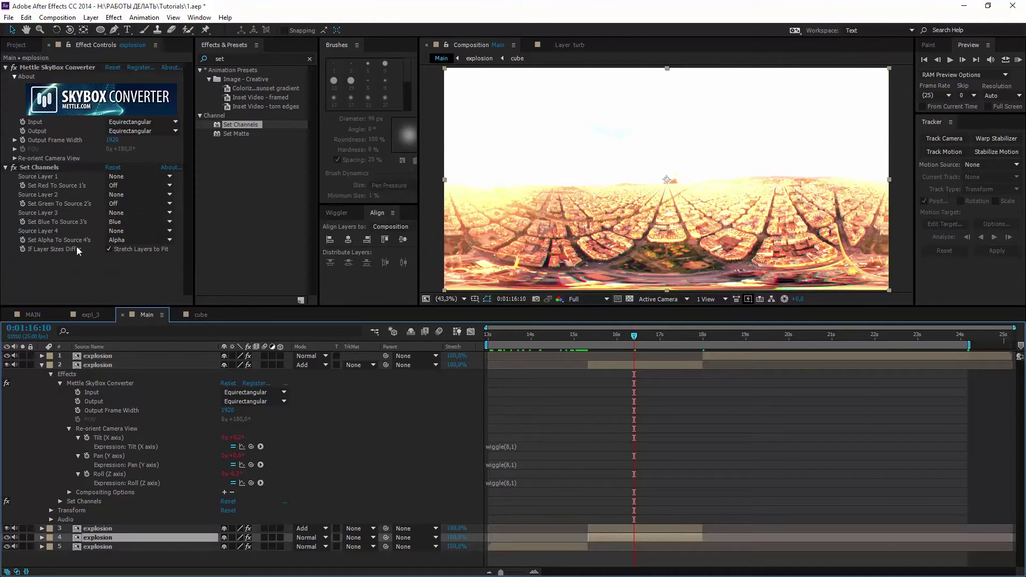
pyautogui.click(15, 159)
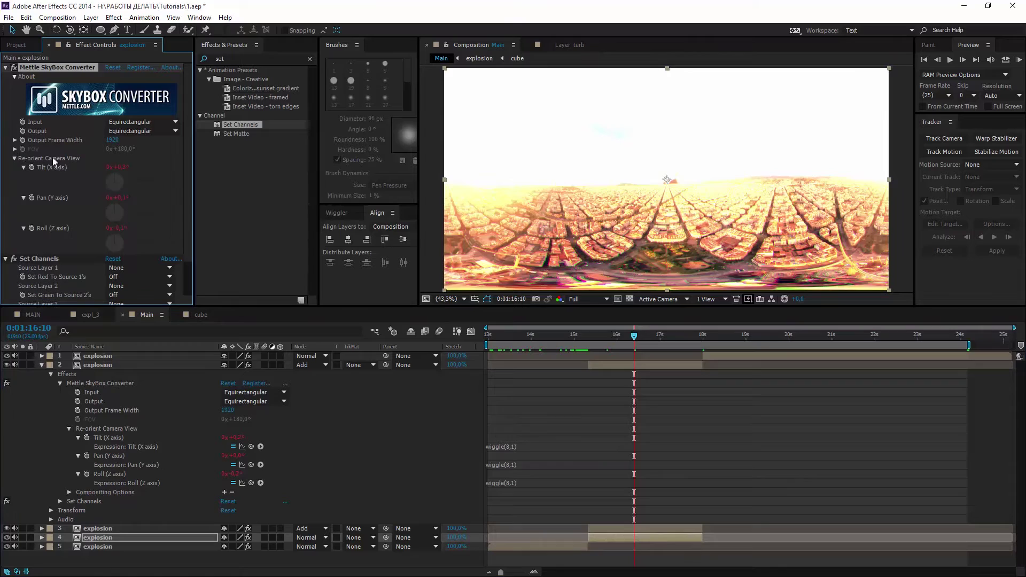
pyautogui.moveTo(611, 343); pyautogui.dragTo(697, 342)
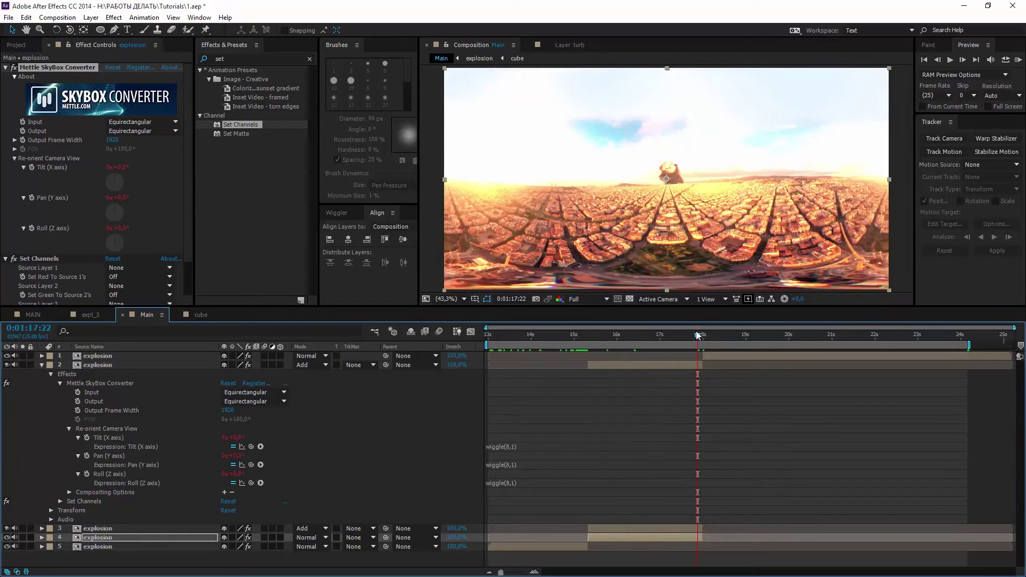
# Step: Split the topmost explosion layer at 0:01:21:00
pyautogui.moveTo(786, 339); pyautogui.dragTo(832, 336)
pyautogui.click(826, 356)
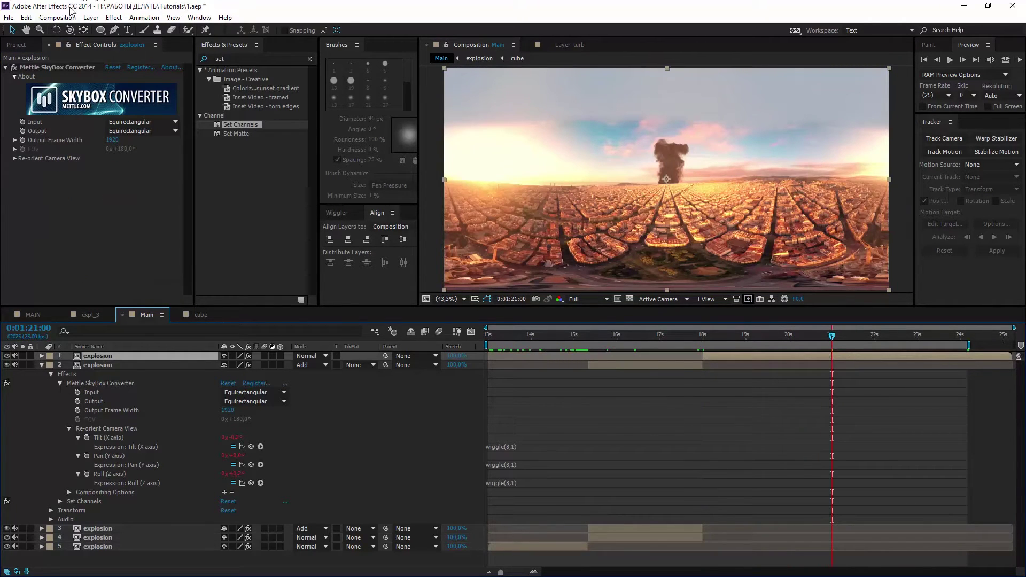
pyautogui.click(26, 18)
pyautogui.click(49, 154)
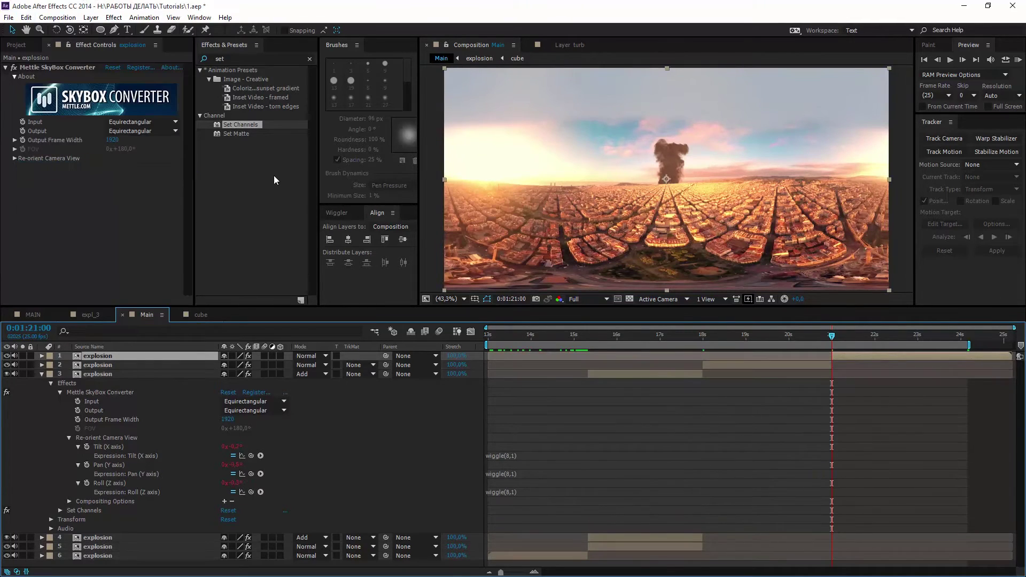
# Step: Paste the wiggle expressions into SkyBox Converter on the explosion segment between 18 and 21 seconds, and preview that range
pyautogui.click(768, 367)
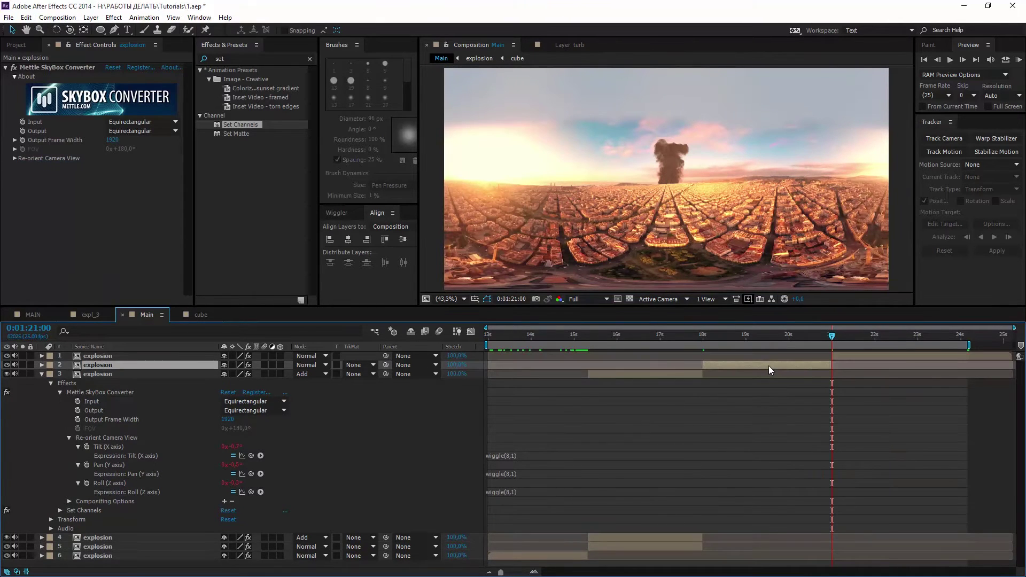
pyautogui.click(27, 176)
pyautogui.click(15, 158)
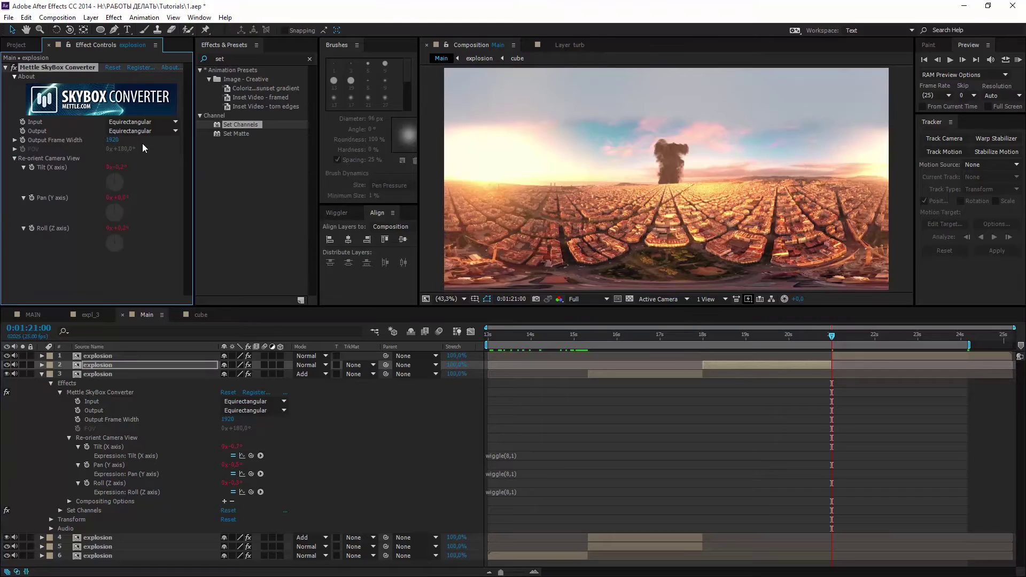
pyautogui.moveTo(706, 334); pyautogui.dragTo(836, 336)
pyautogui.click(705, 337)
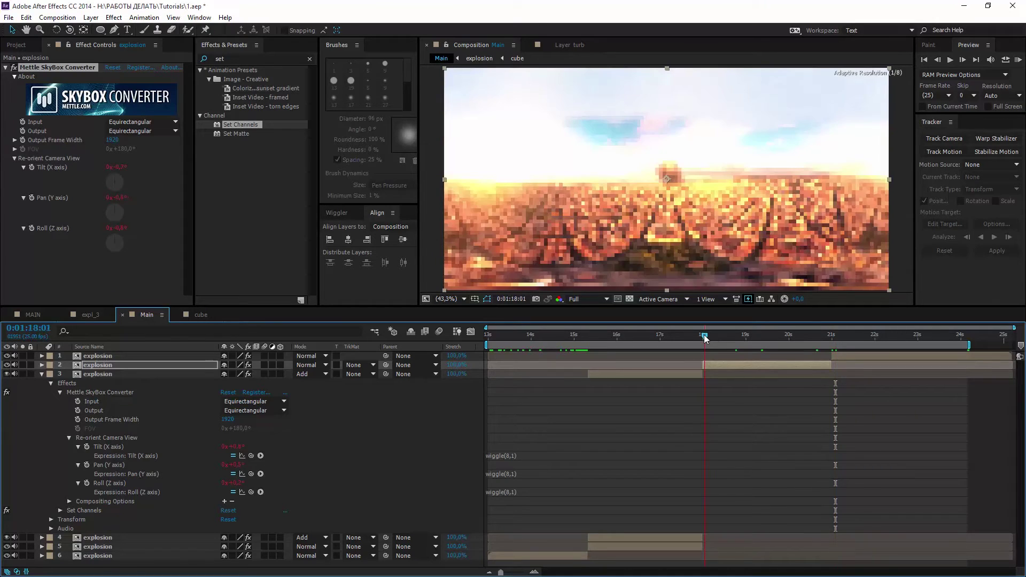
pyautogui.moveTo(704, 336); pyautogui.dragTo(702, 335)
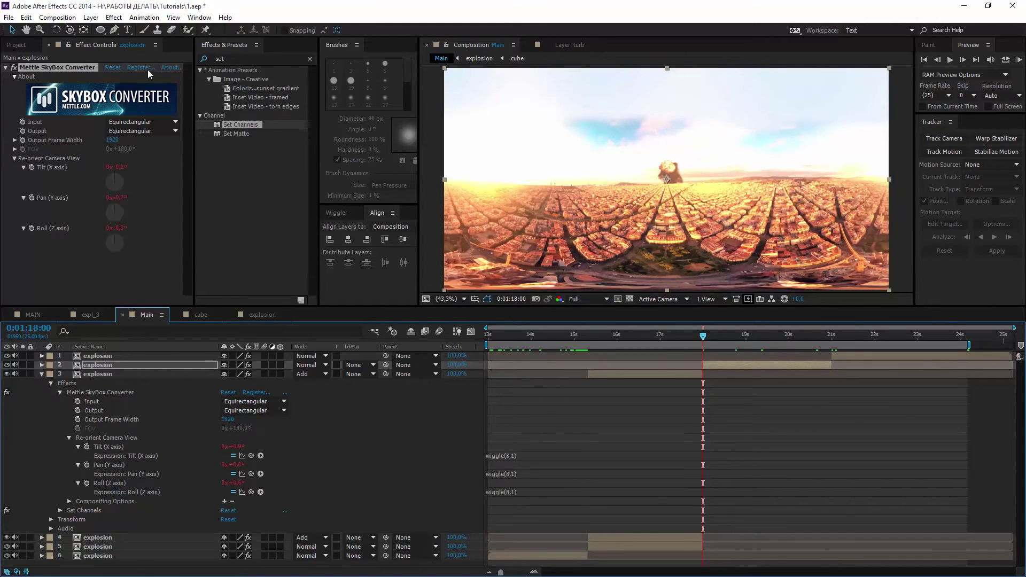
# Step: Create a new composition named particles at 1920 × 1920 px, 25 fps, with a duration of 0:01:27:18
pyautogui.click(57, 18)
pyautogui.click(75, 25)
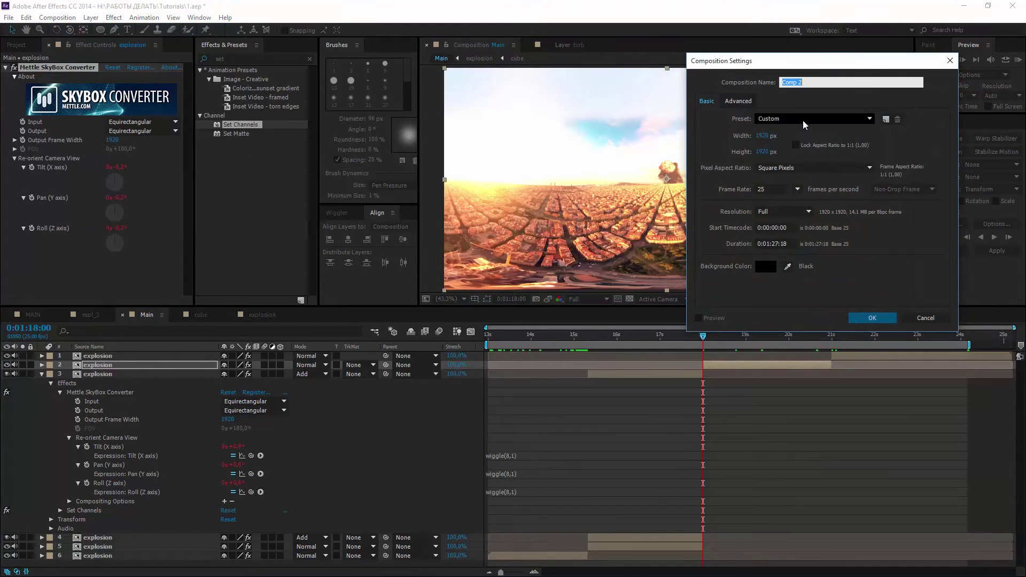
pyautogui.write('particles')
pyautogui.click(874, 318)
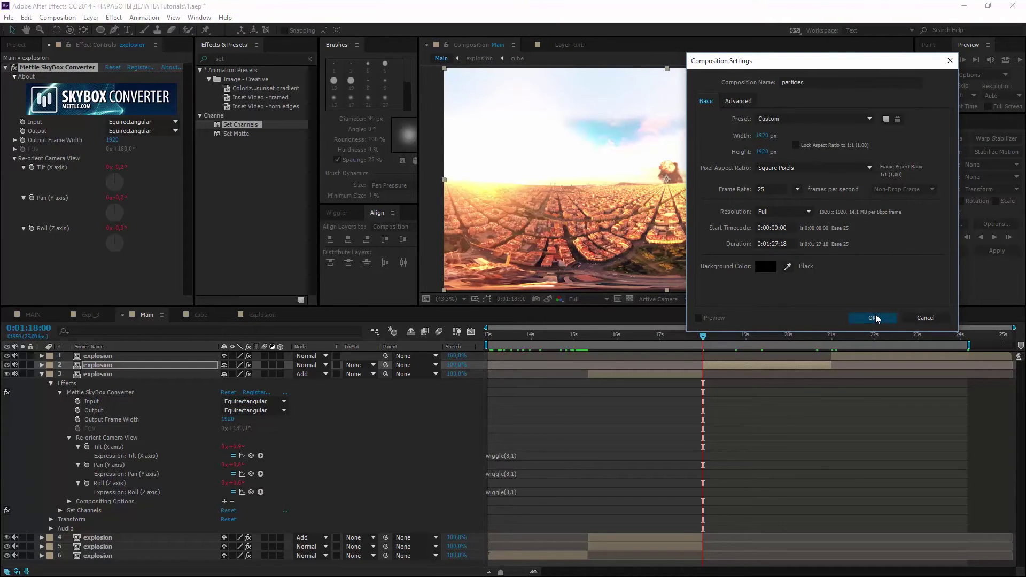
# Step: Add a blue 1920 × 1920 px solid named particles to the new composition
pyautogui.rightClick(140, 378)
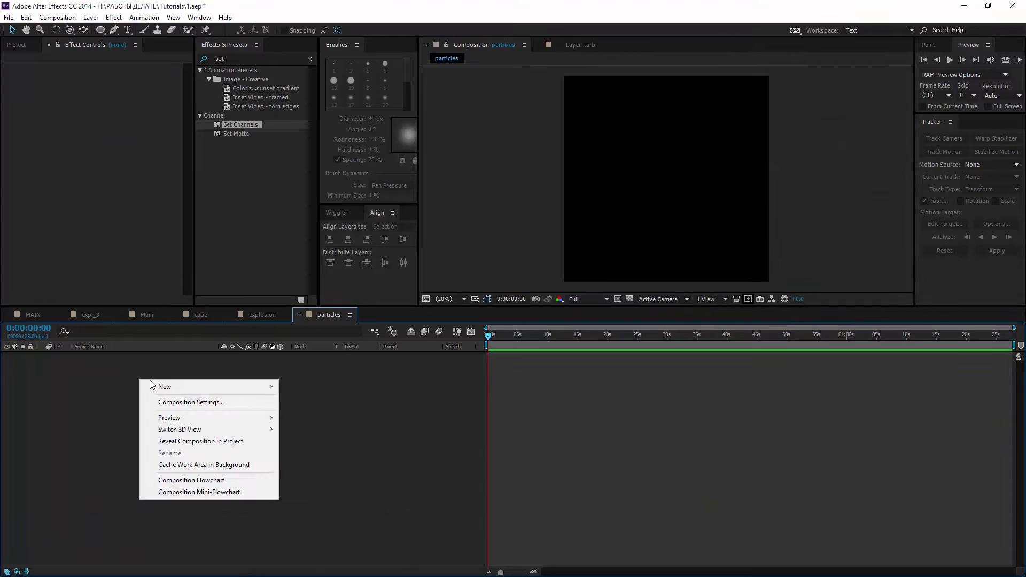
pyautogui.moveTo(177, 386)
pyautogui.click(358, 414)
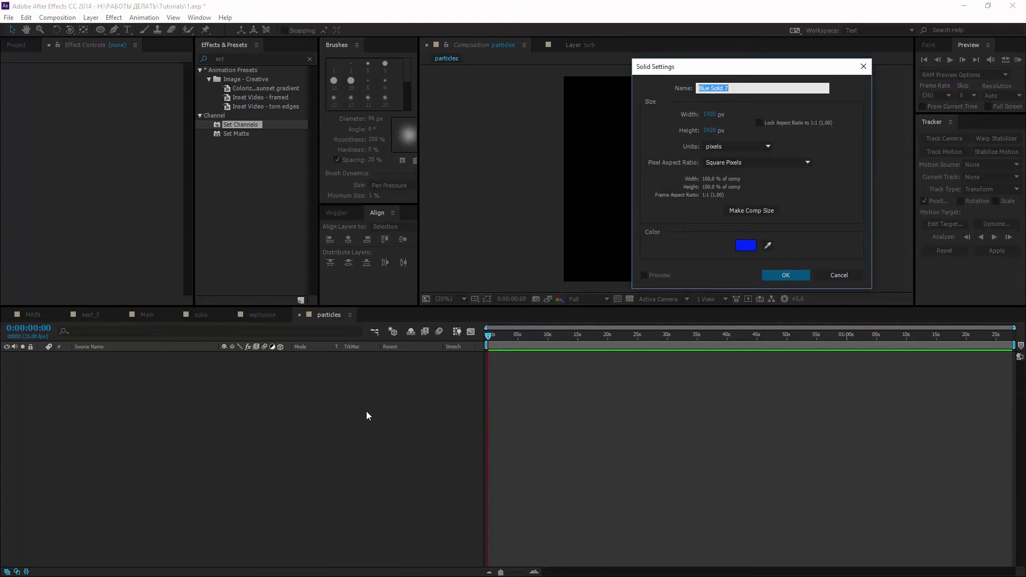
pyautogui.write('particles')
pyautogui.click(794, 277)
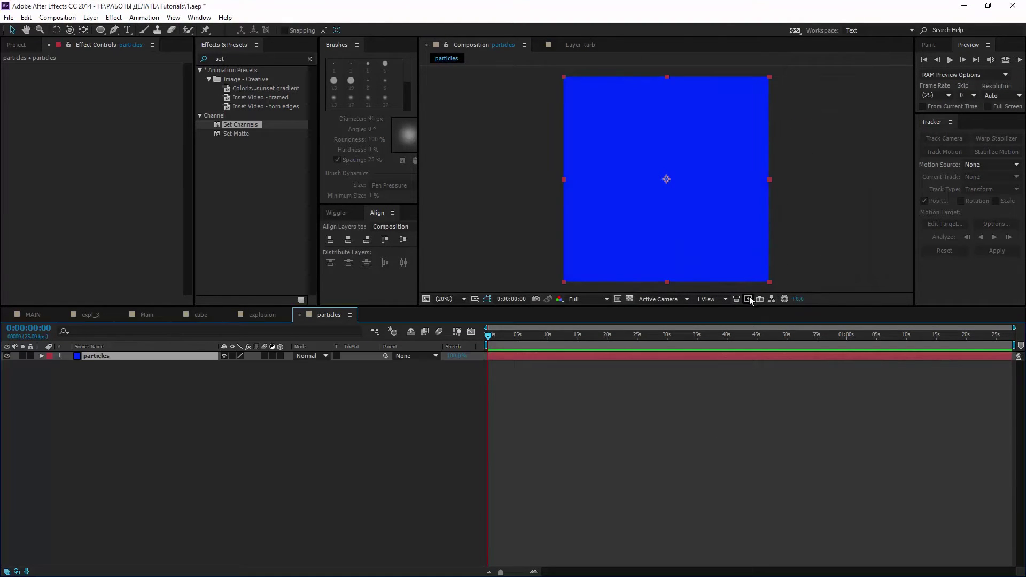
# Step: Find the Trapcode Particular effect and apply it to the particles solid
pyautogui.click(309, 59)
pyautogui.write('parti')
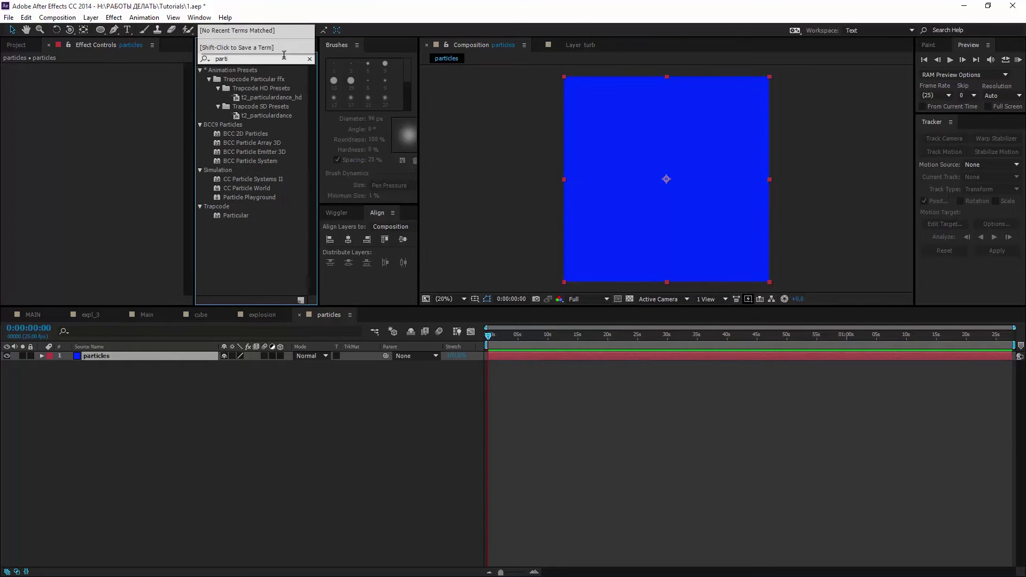
pyautogui.click(238, 216)
pyautogui.moveTo(188, 358); pyautogui.dragTo(188, 356)
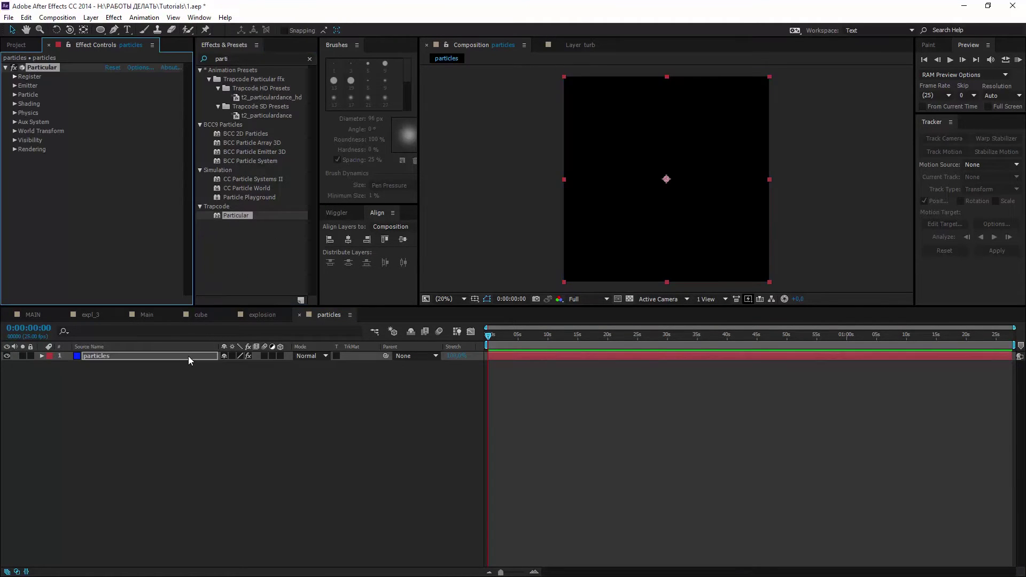
# Step: In Particular's Emitter settings, set Position Z to 11300, Particles/sec to about 1390 and Velocity Random to 100%, checking at 0:00:04:21
pyautogui.click(14, 85)
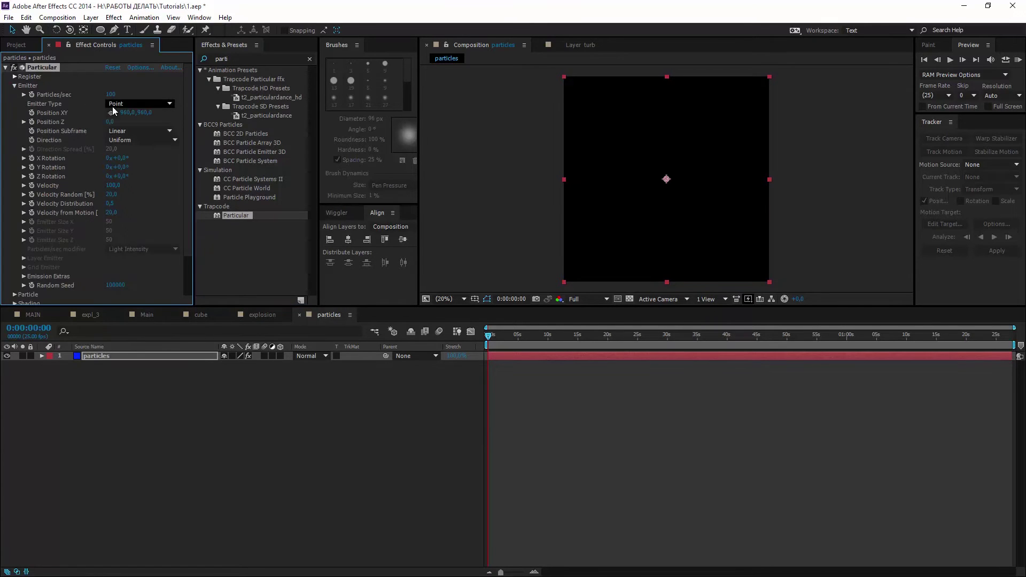
pyautogui.moveTo(113, 122); pyautogui.dragTo(189, 127)
pyautogui.moveTo(488, 335); pyautogui.dragTo(517, 337)
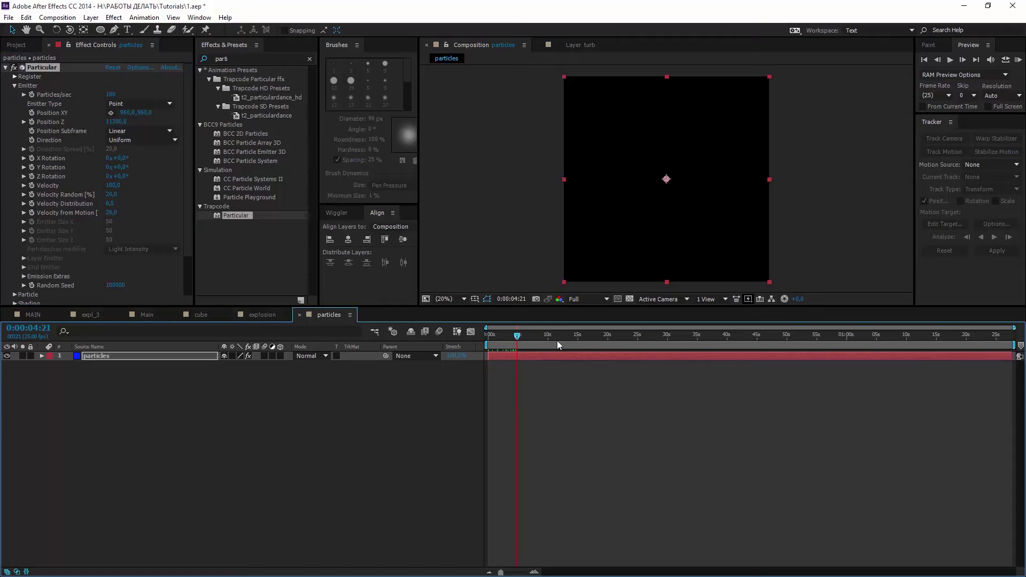
pyautogui.moveTo(180, 95); pyautogui.dragTo(185, 94)
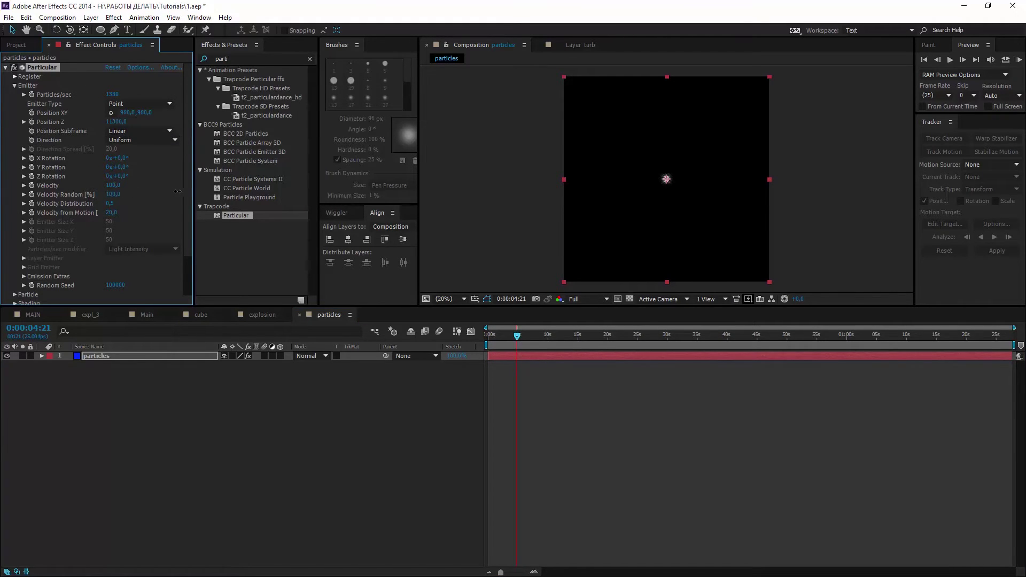
# Step: In Particular's Particle settings, set Life to about 10.3 seconds and Size to 1
pyautogui.scroll(-3, 107, 225)
pyautogui.click(15, 257)
pyautogui.scroll(-5, 16, 247)
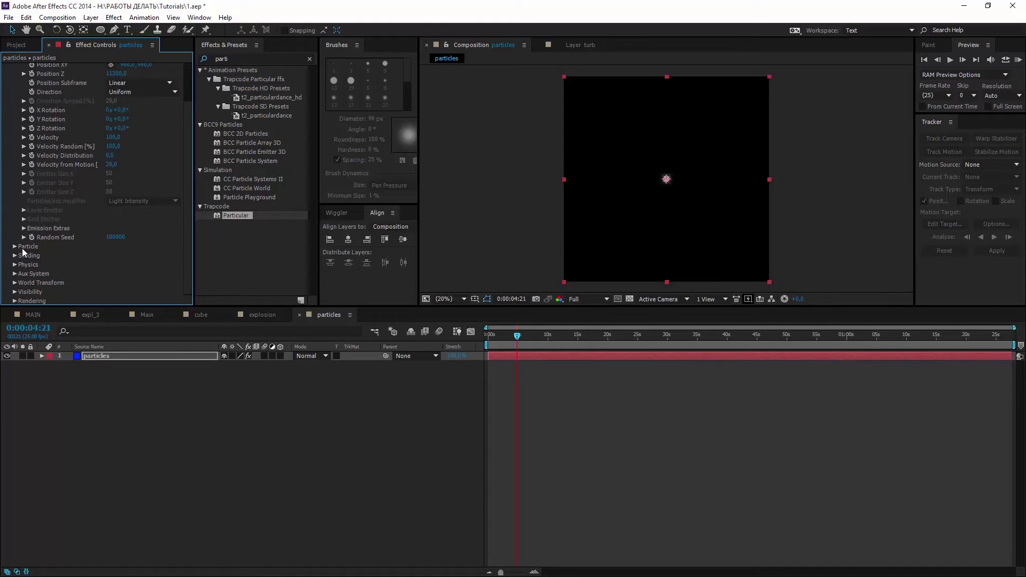
pyautogui.moveTo(107, 127); pyautogui.dragTo(123, 125)
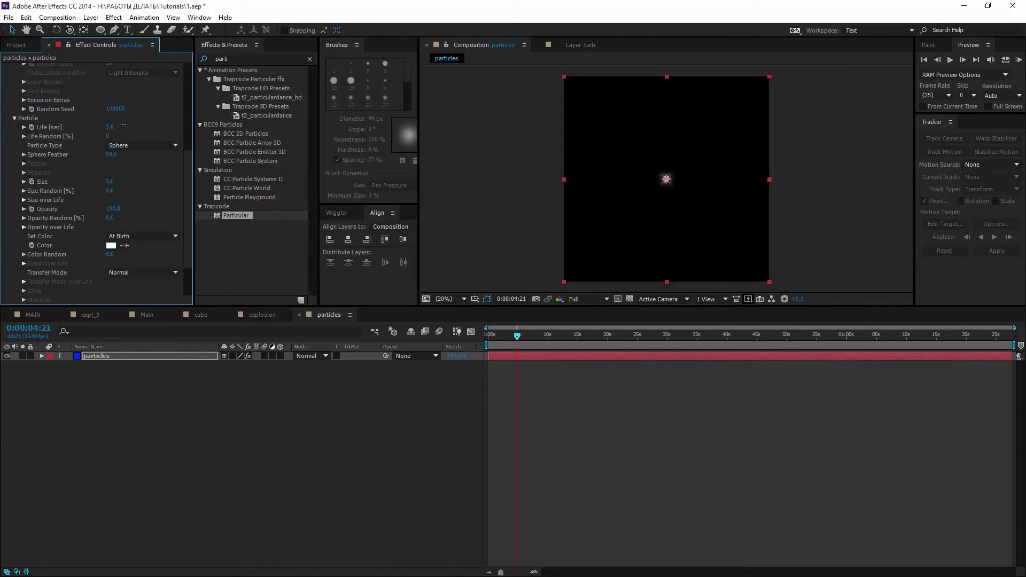
pyautogui.click(110, 181)
pyautogui.write('1')
pyautogui.press('Return')
# Step: Change the particle color to a pale yellow
pyautogui.click(110, 246)
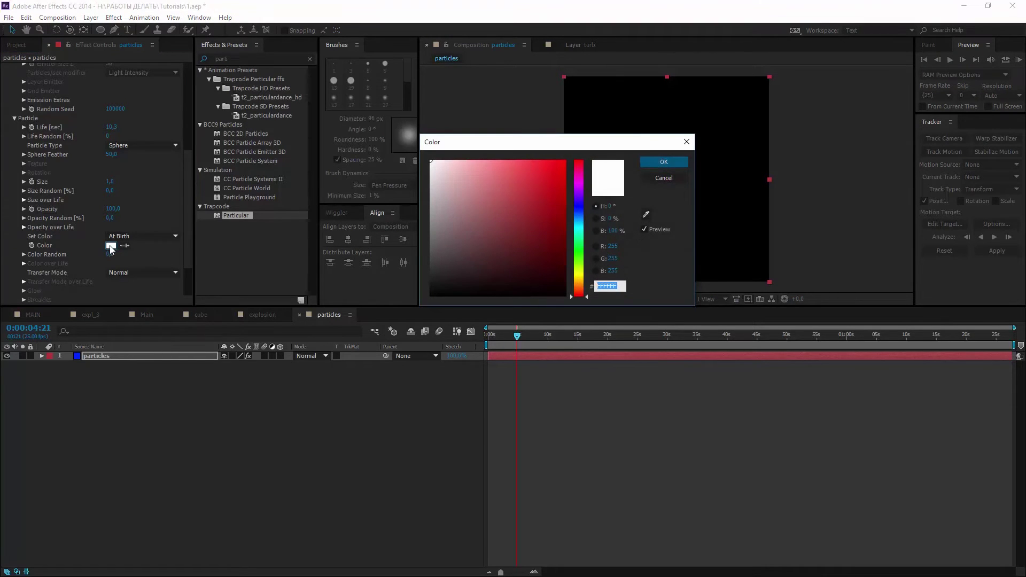
pyautogui.click(579, 277)
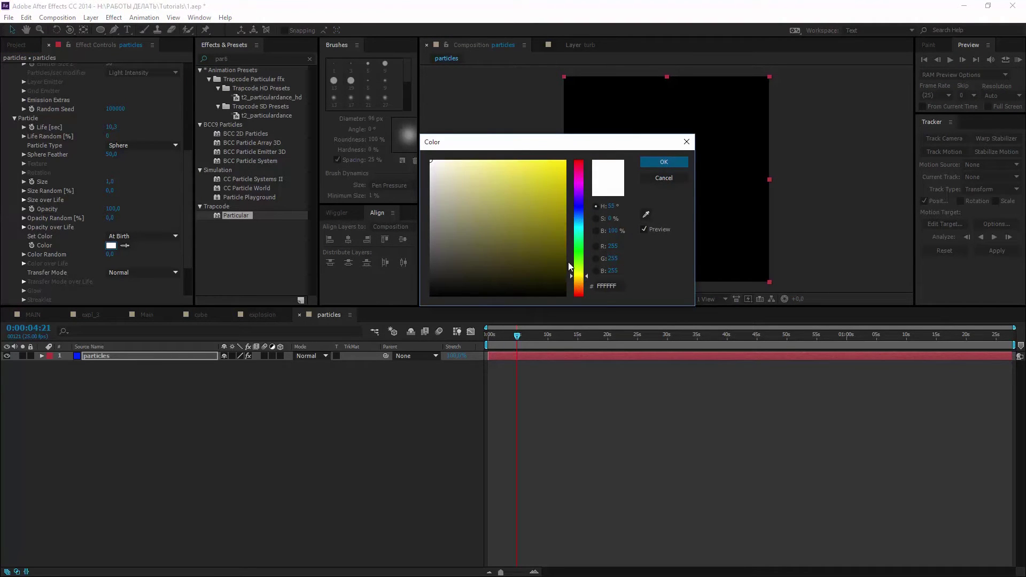
pyautogui.click(463, 159)
pyautogui.click(649, 162)
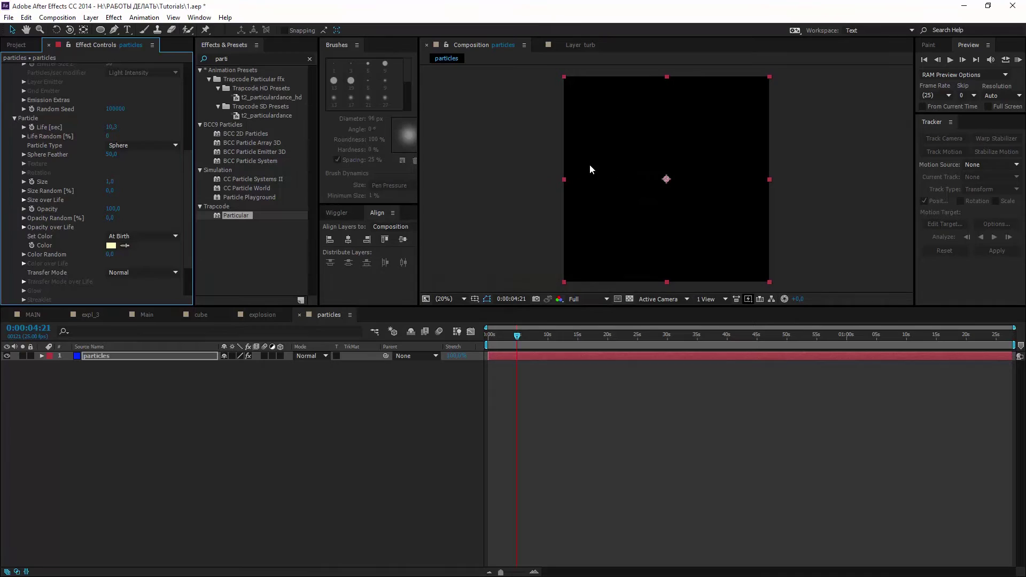
# Step: In Particular's Air physics, set Wind Z to about -1890 and preview the particles up to 0:00:09:01
pyautogui.scroll(-2, 89, 274)
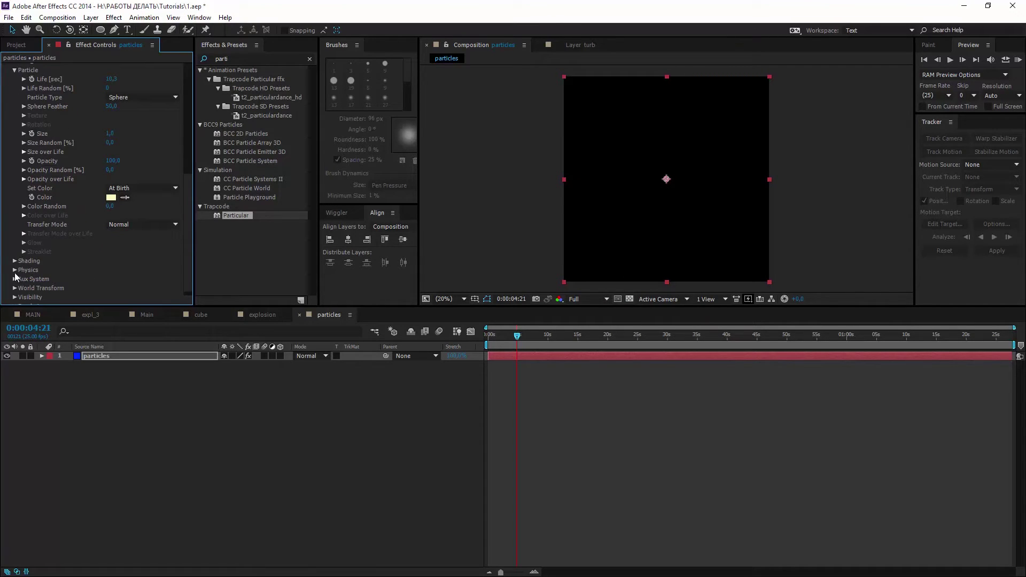
pyautogui.click(15, 270)
pyautogui.scroll(-2, 47, 266)
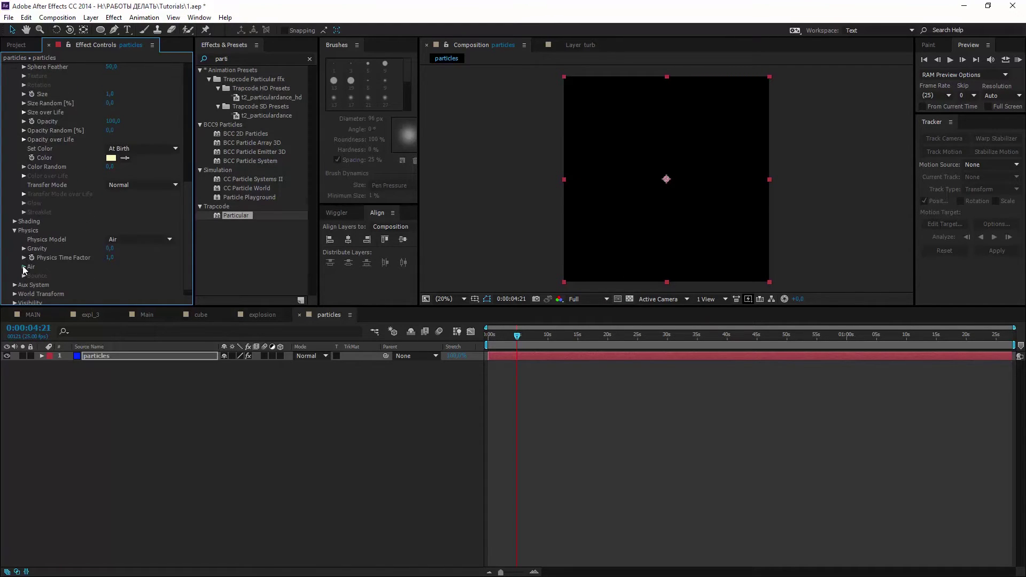
pyautogui.click(23, 266)
pyautogui.scroll(-3, 77, 264)
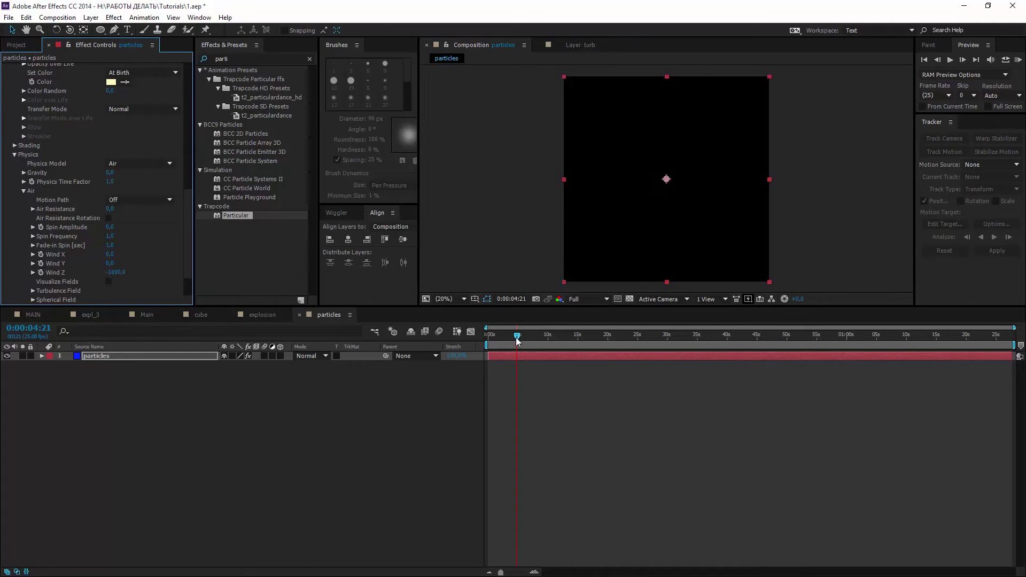
pyautogui.moveTo(517, 341); pyautogui.dragTo(542, 336)
pyautogui.scroll(10, 114, 138)
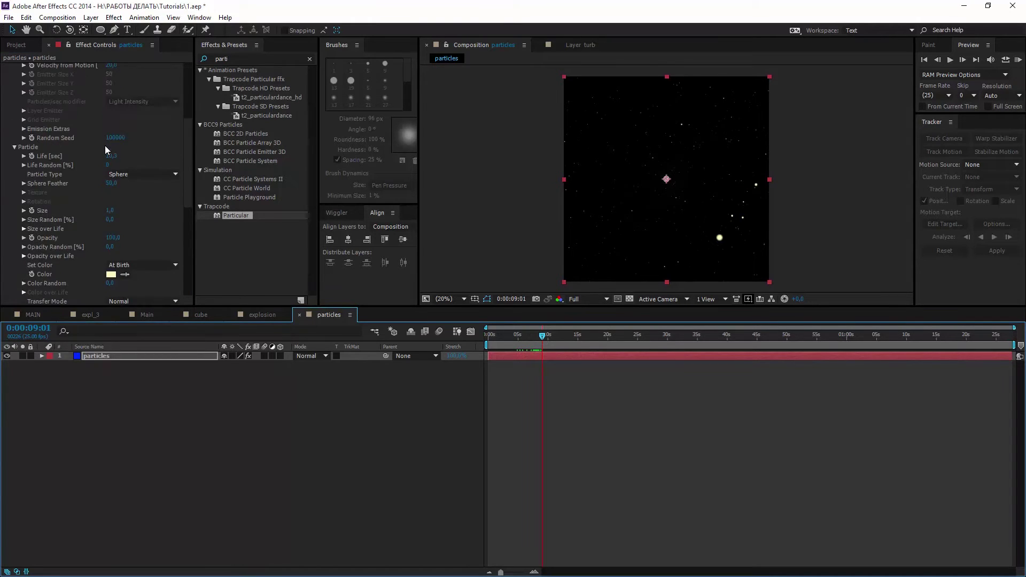
# Step: In Particular's Aux System, set Emit to Continuously and Color From Main to 100%
pyautogui.scroll(2, 105, 146)
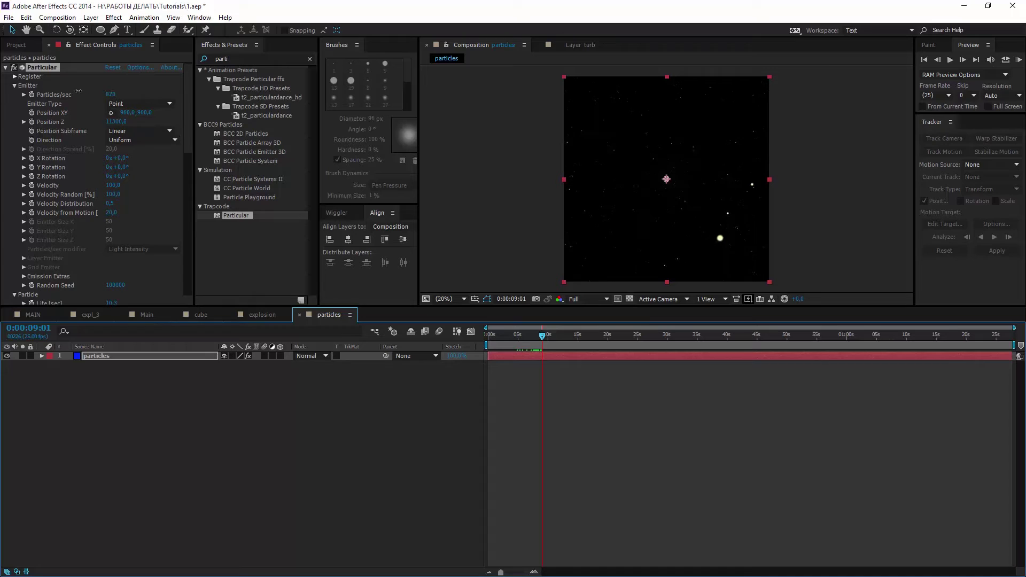
pyautogui.scroll(-10, 81, 152)
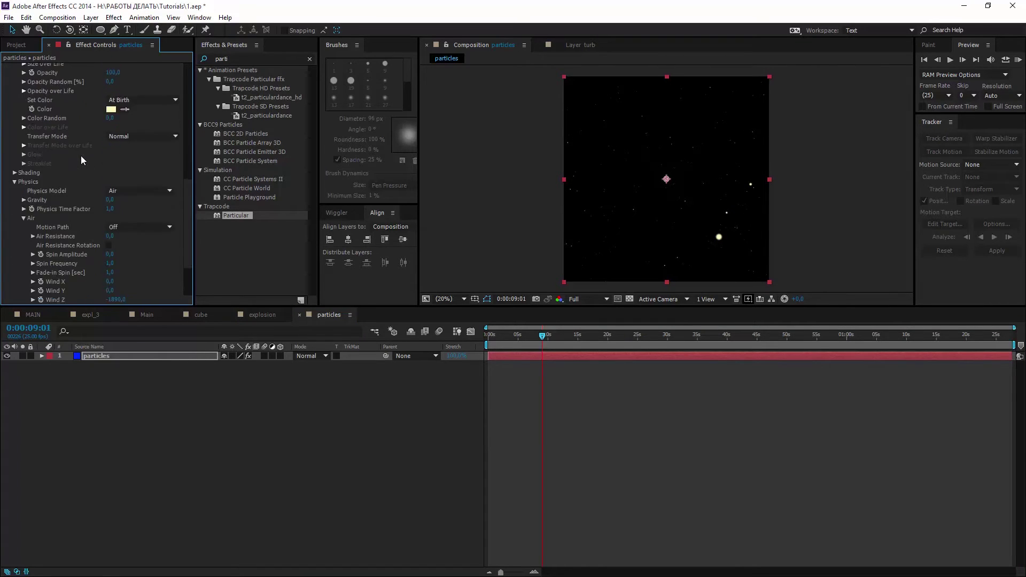
pyautogui.scroll(-8, 81, 156)
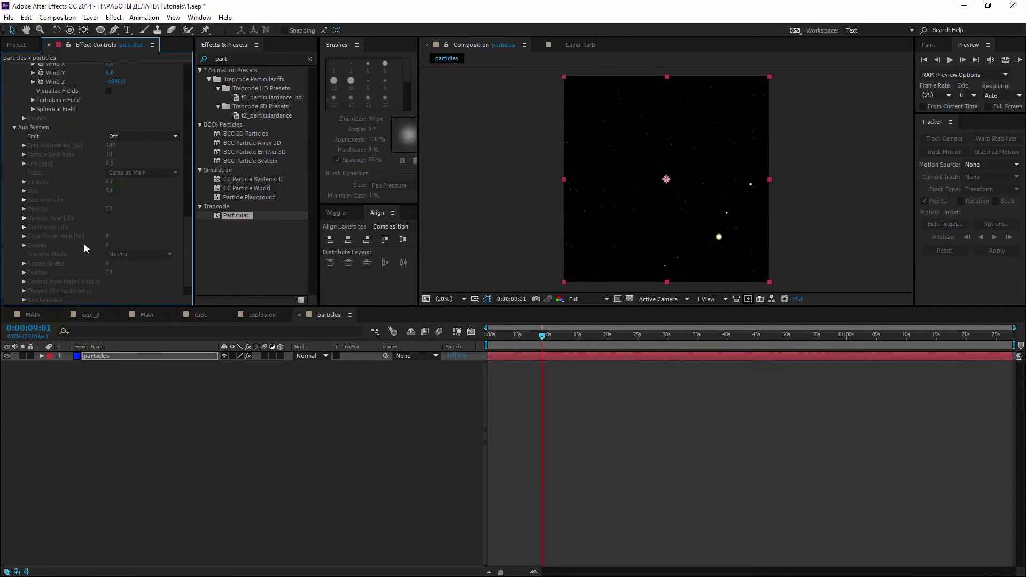
pyautogui.click(141, 135)
pyautogui.click(133, 172)
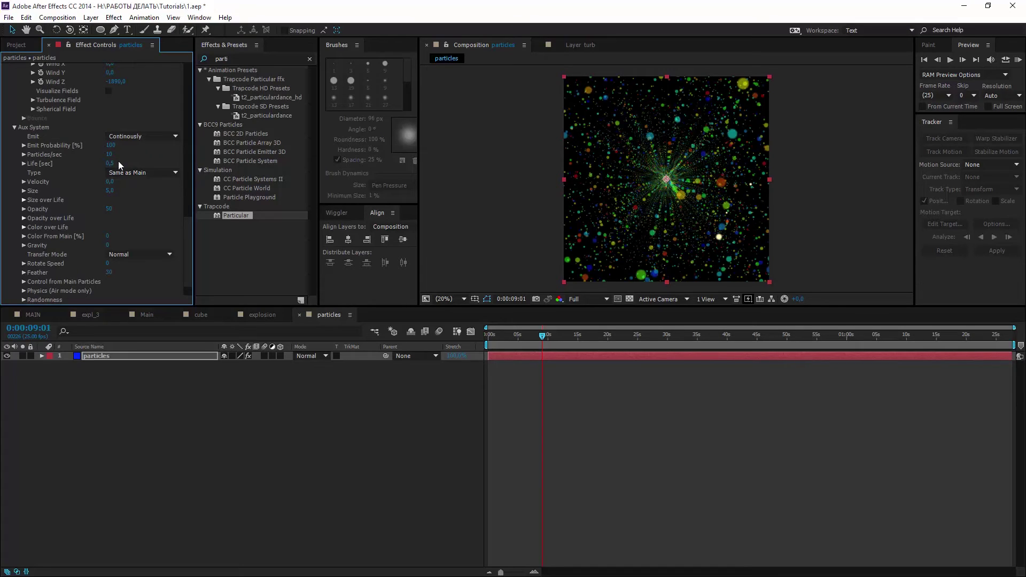
pyautogui.moveTo(107, 235); pyautogui.dragTo(174, 231)
# Step: Apply a descending ramp to the Aux System's Opacity over Life and raise its Particles/sec to about 229
pyautogui.click(23, 218)
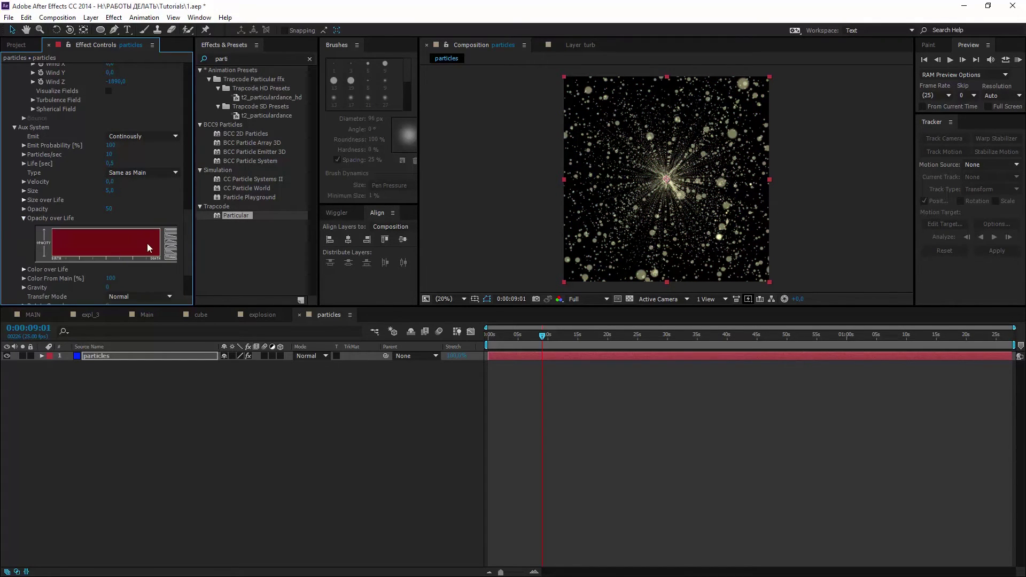
pyautogui.click(171, 241)
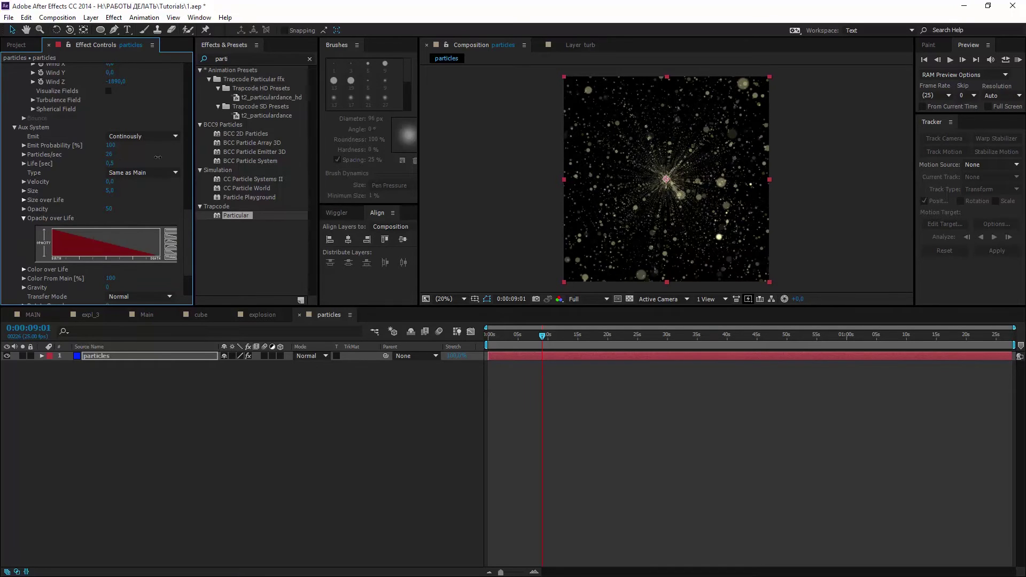
pyautogui.moveTo(157, 157); pyautogui.dragTo(266, 157)
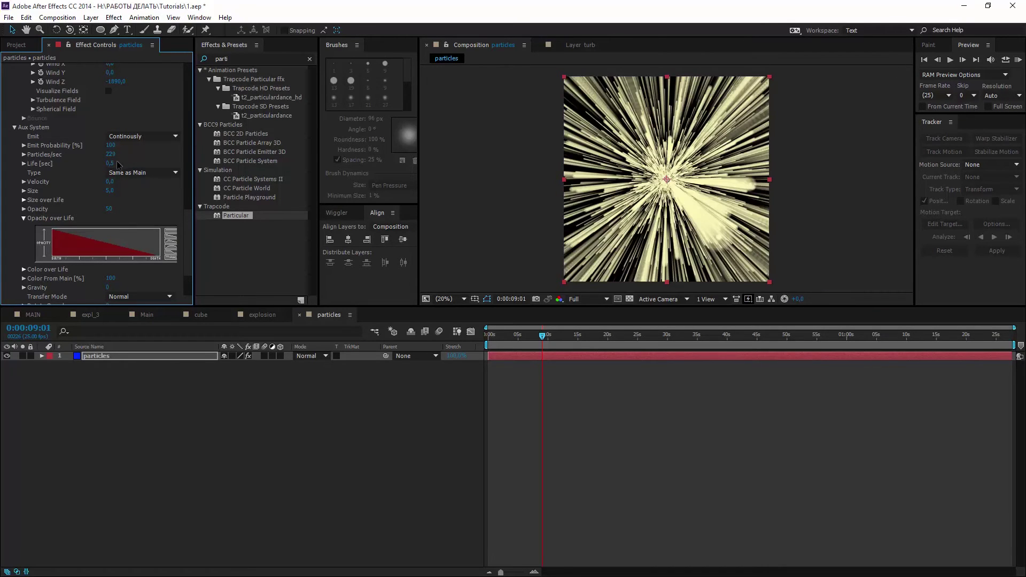
# Step: Set the Aux System's Size to 1 and its Opacity to 5
pyautogui.click(110, 190)
pyautogui.write('1')
pyautogui.press('Return')
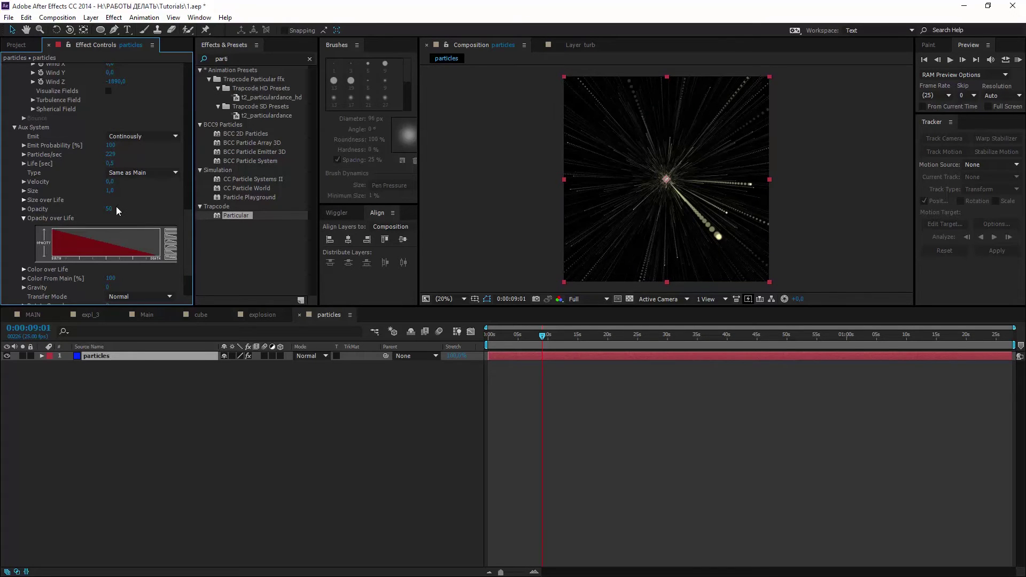
pyautogui.click(116, 208)
pyautogui.write('5')
pyautogui.press('Return')
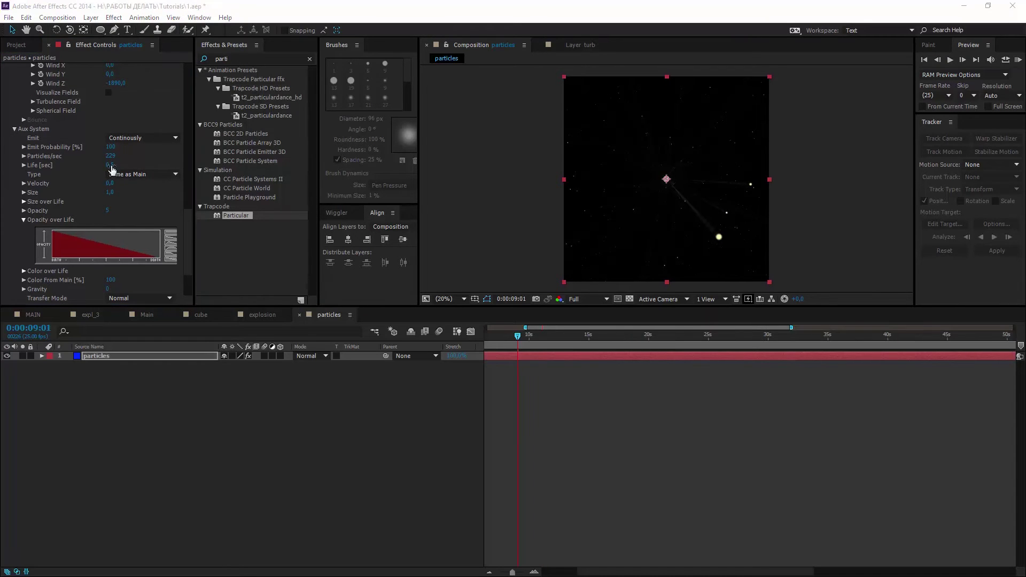
# Step: Refine the aux trails with Life about 1.3 seconds, Size 0.5 and a higher Particles/sec rate
pyautogui.moveTo(112, 168); pyautogui.dragTo(120, 167)
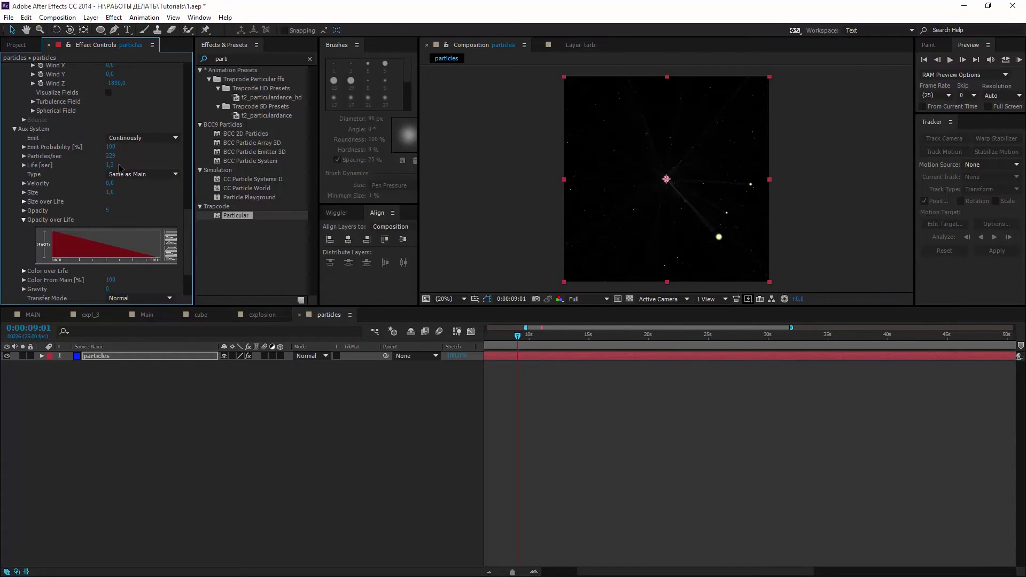
pyautogui.moveTo(111, 193); pyautogui.dragTo(107, 197)
pyautogui.moveTo(111, 156); pyautogui.dragTo(165, 156)
# Step: At 0:00:11:00, keyframe the Emitter's Particles/sec to 0 and check the particles around 0:00:16:18
pyautogui.scroll(15, 88, 150)
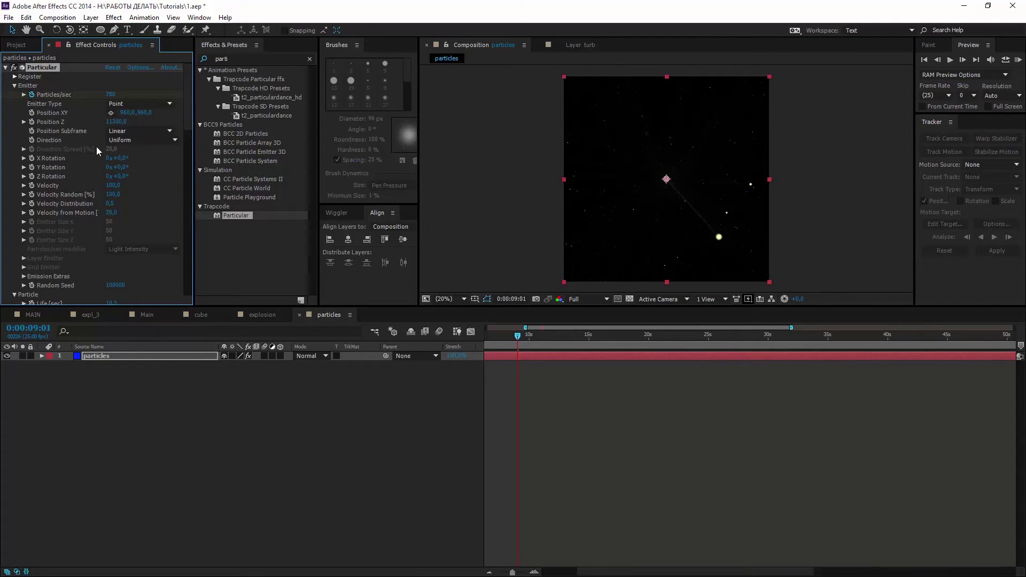
pyautogui.click(541, 335)
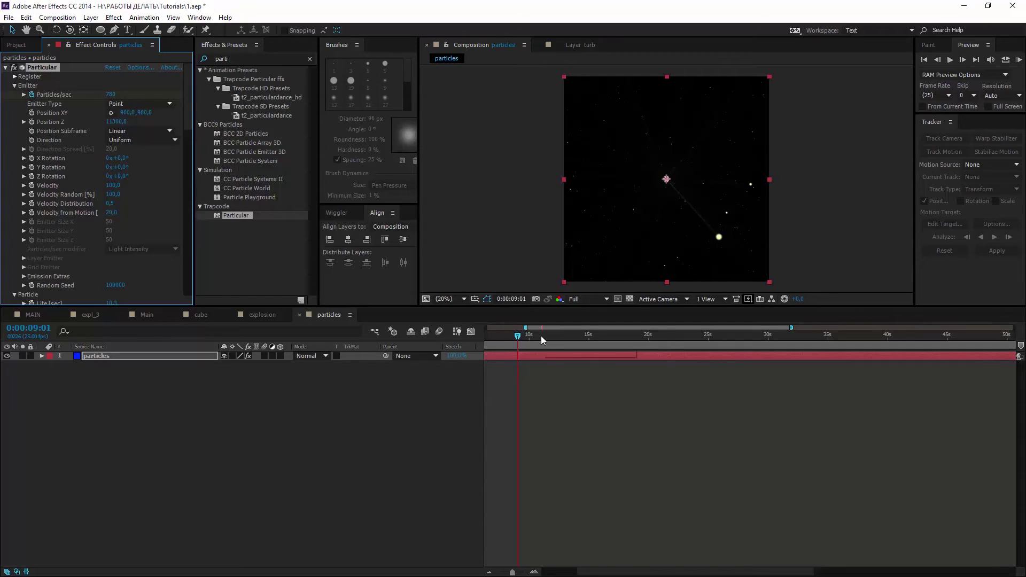
pyautogui.click(114, 94)
pyautogui.write('0')
pyautogui.press('Return')
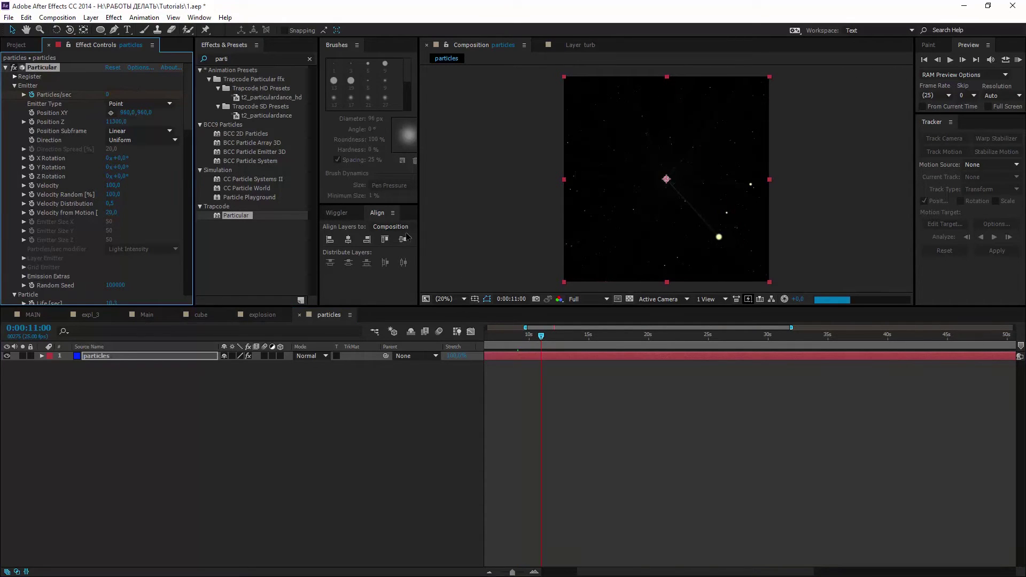
pyautogui.click(629, 334)
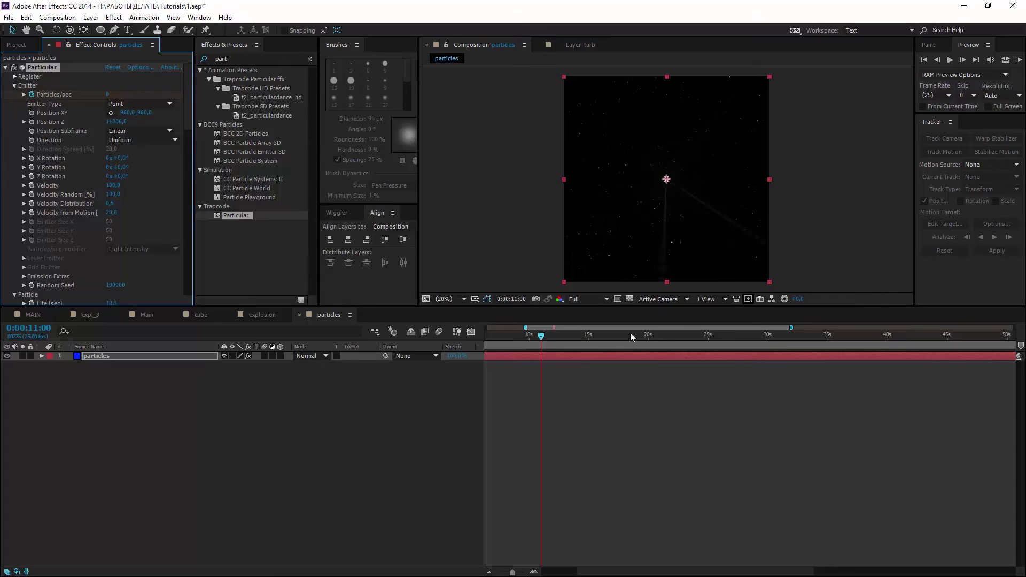
pyautogui.moveTo(631, 335); pyautogui.dragTo(610, 336)
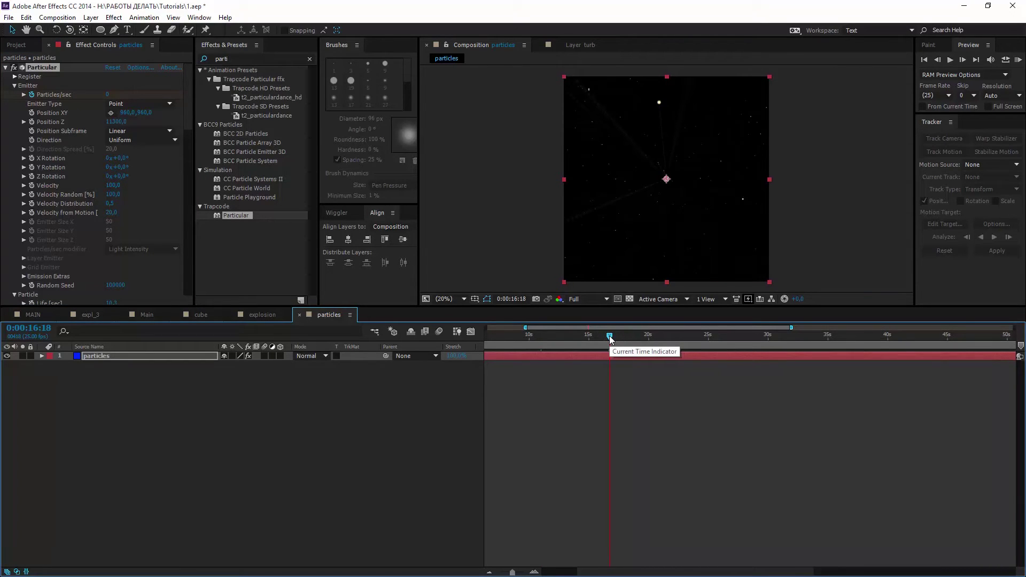
# Step: Raise the Aux System's Particles/sec to about 1002
pyautogui.scroll(1, 594, 351)
pyautogui.scroll(-5, 604, 368)
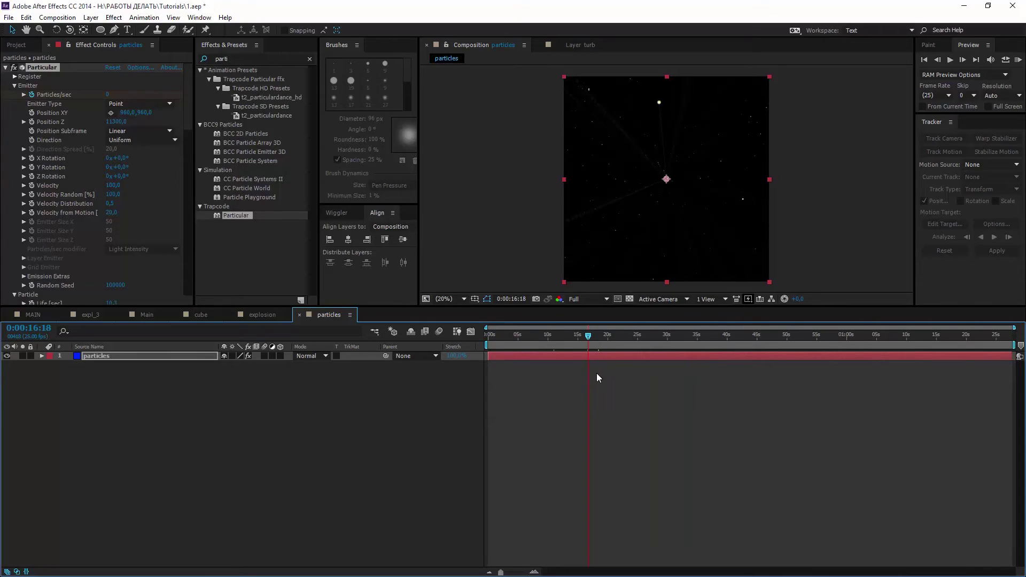
pyautogui.scroll(-6, 79, 243)
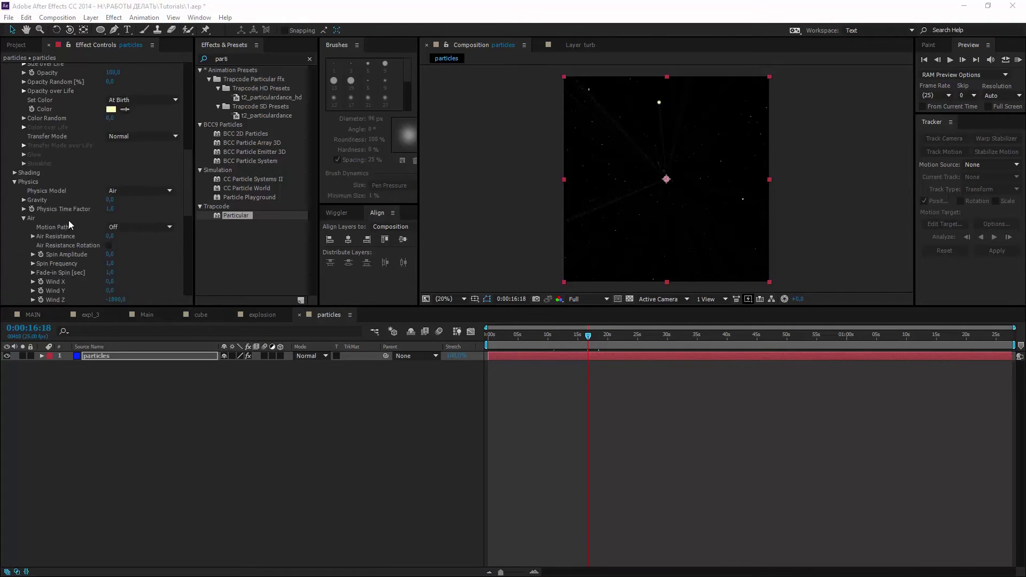
pyautogui.scroll(-6, 71, 218)
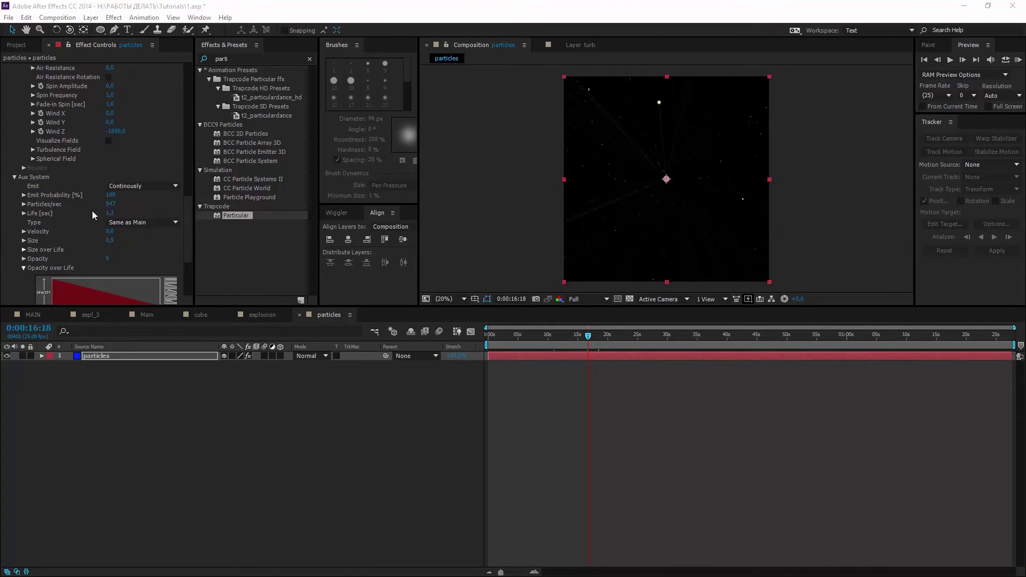
pyautogui.moveTo(111, 207); pyautogui.dragTo(240, 199)
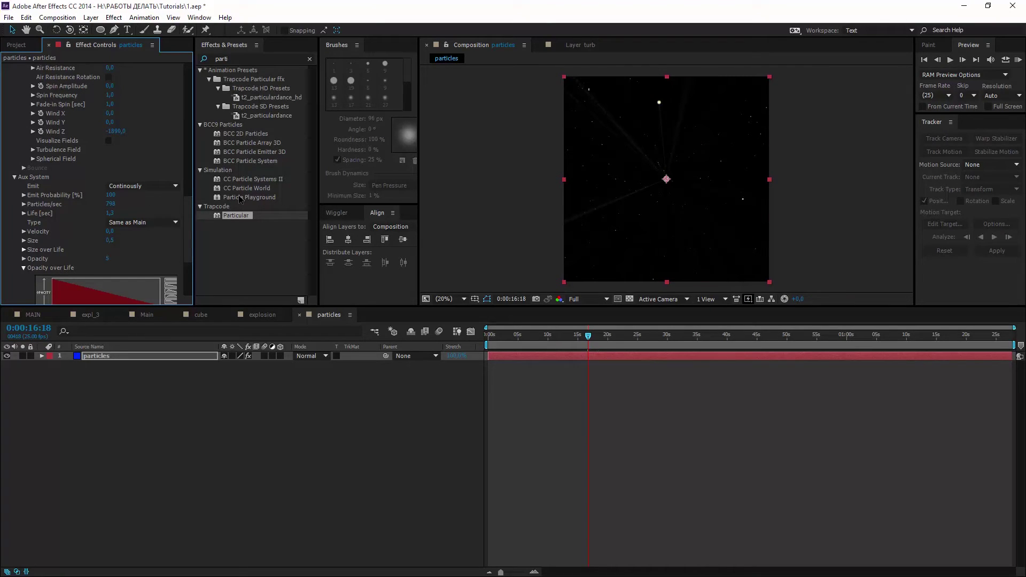
pyautogui.moveTo(111, 204); pyautogui.dragTo(211, 197)
# Step: Run the SkyBox Creator script, generate the SkyBox output from the particles composition and check it at 0:00:04:01 and 0:00:09:21
pyautogui.click(9, 17)
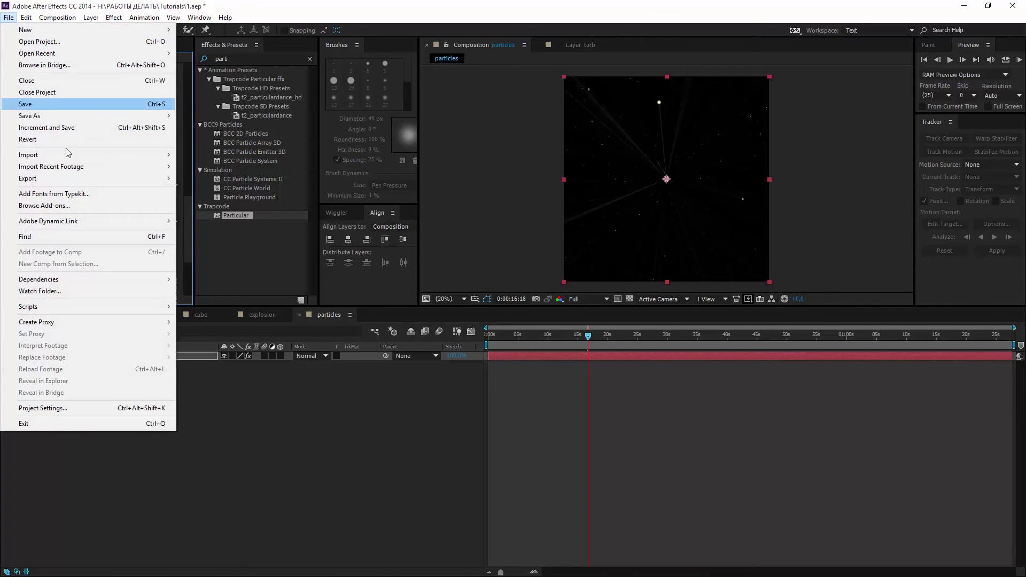
pyautogui.moveTo(141, 311)
pyautogui.click(251, 430)
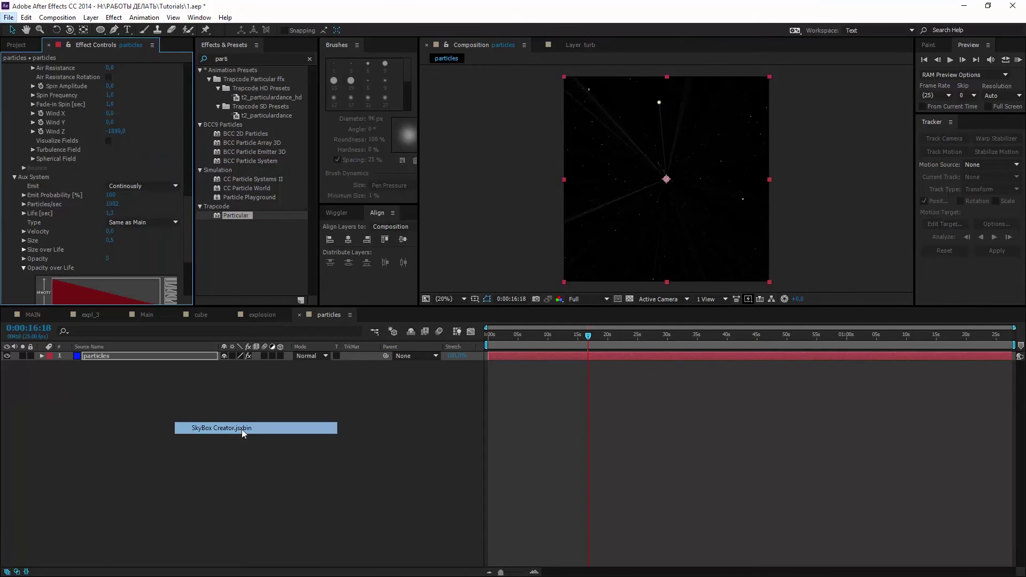
pyautogui.moveTo(931, 102); pyautogui.dragTo(916, 48)
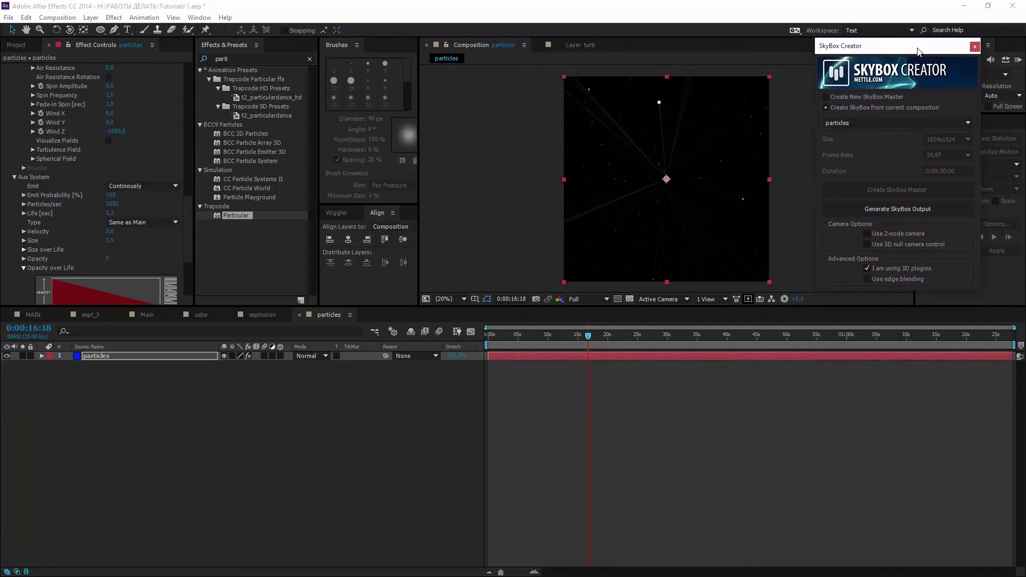
pyautogui.click(903, 210)
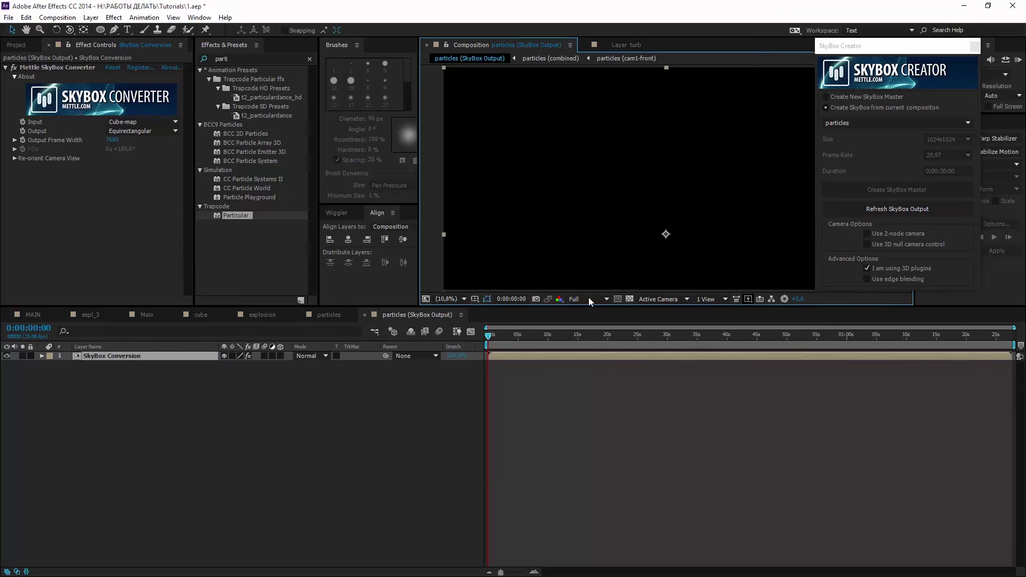
pyautogui.click(512, 337)
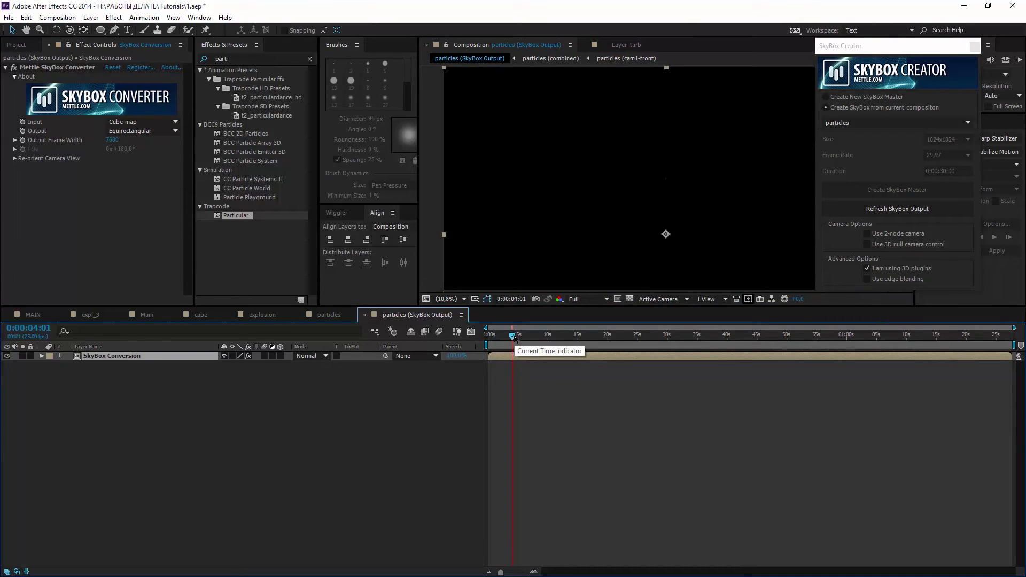
pyautogui.click(547, 337)
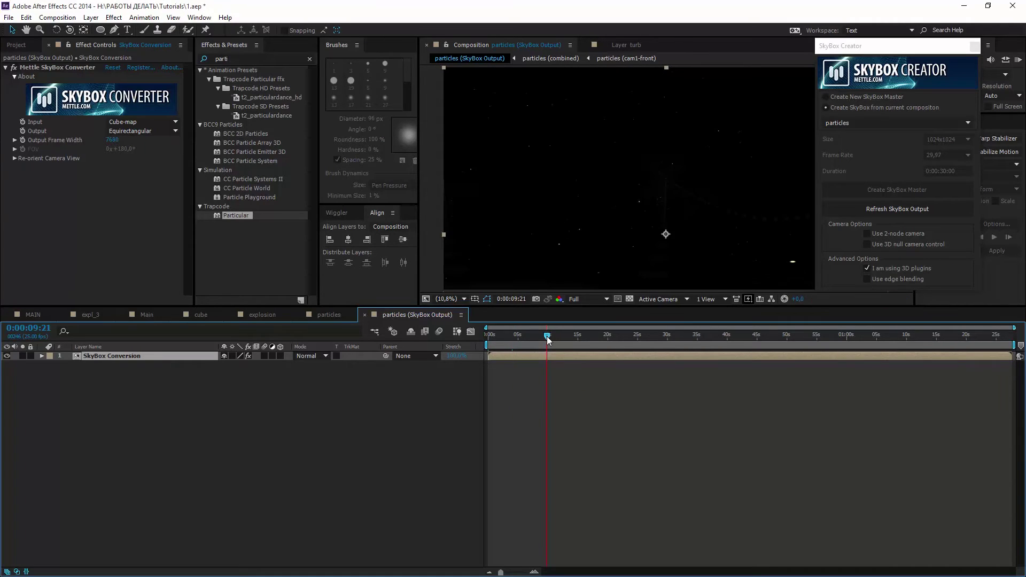
# Step: Open the Main composition and add particles (SkyBox Output) as its top layer
pyautogui.click(10, 47)
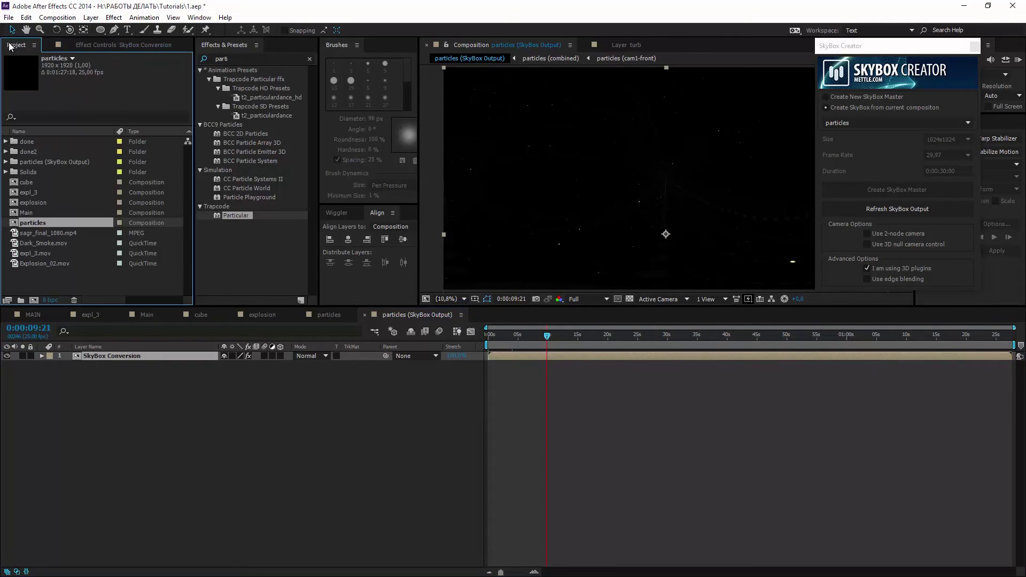
pyautogui.doubleClick(31, 213)
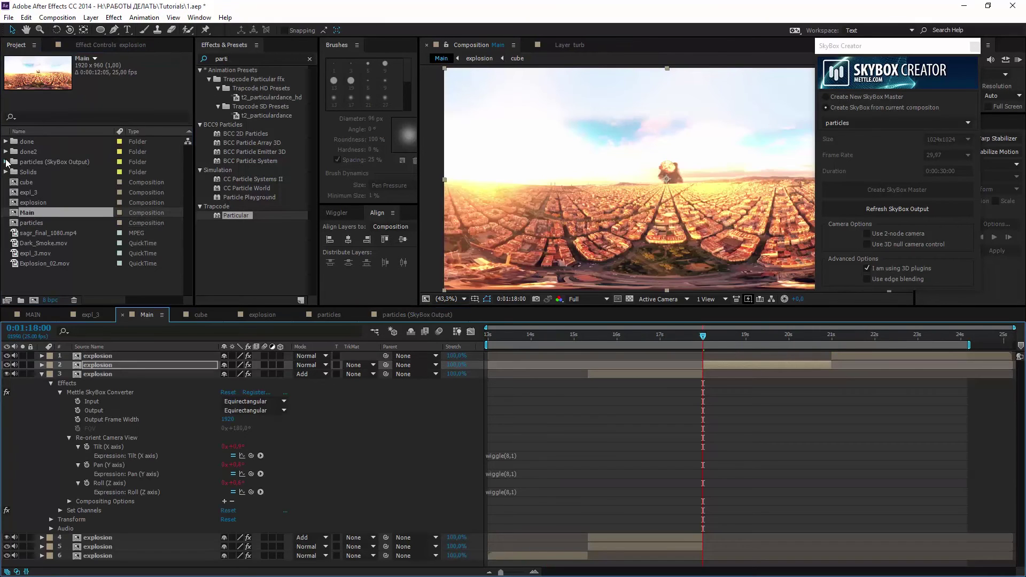
pyautogui.click(6, 162)
pyautogui.moveTo(59, 185); pyautogui.dragTo(161, 354)
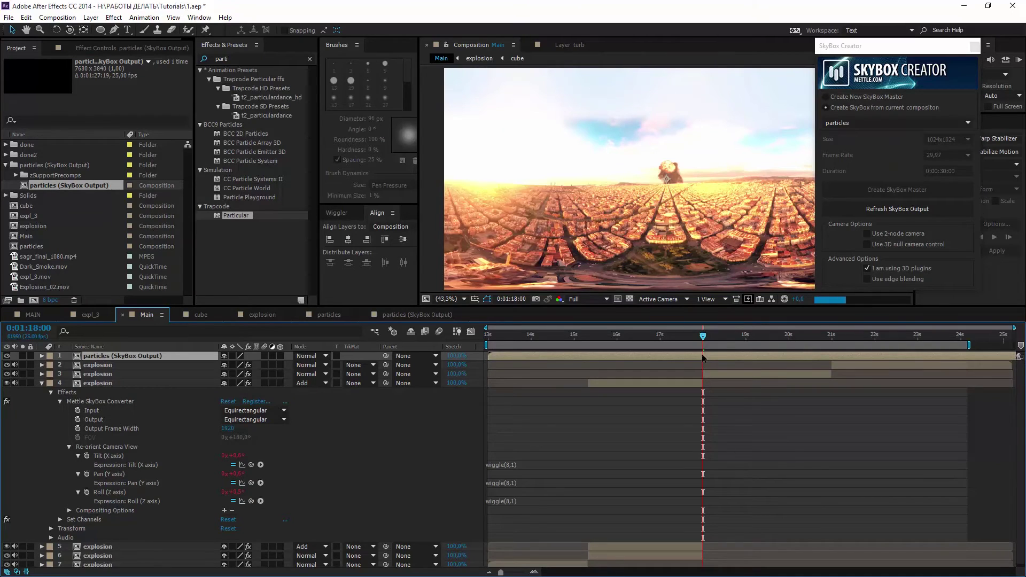
# Step: Shift the particles (SkyBox Output) layer to start at about 0:01:14 and check frames up to 0:01:22:04
pyautogui.moveTo(693, 354); pyautogui.dragTo(740, 352)
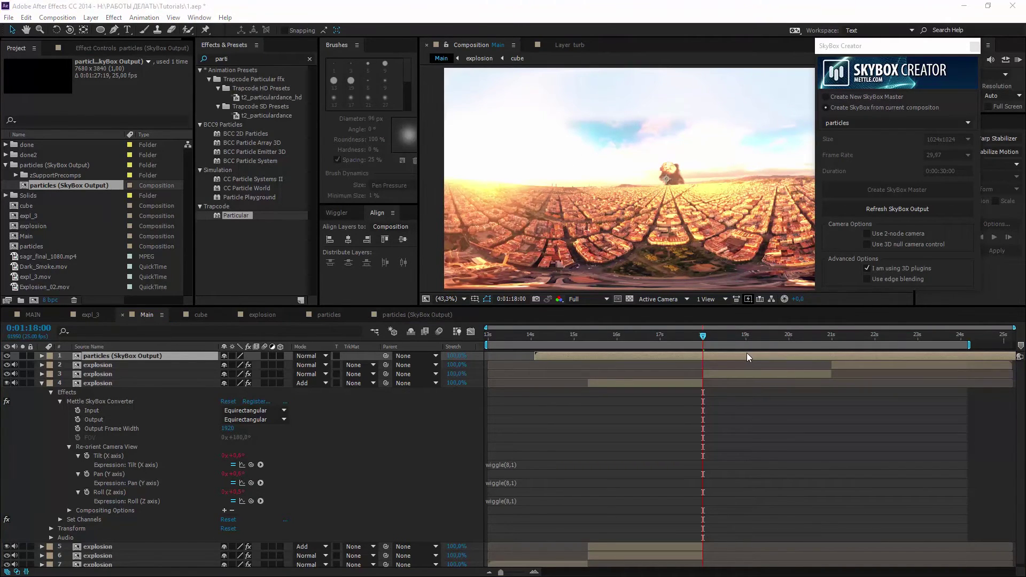
pyautogui.click(768, 335)
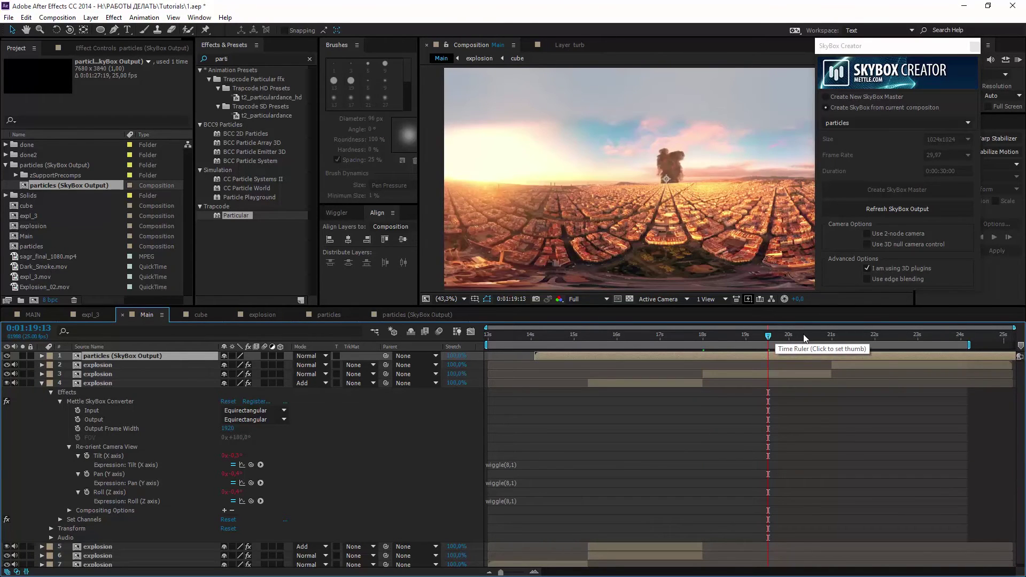
pyautogui.click(805, 337)
pyautogui.click(883, 337)
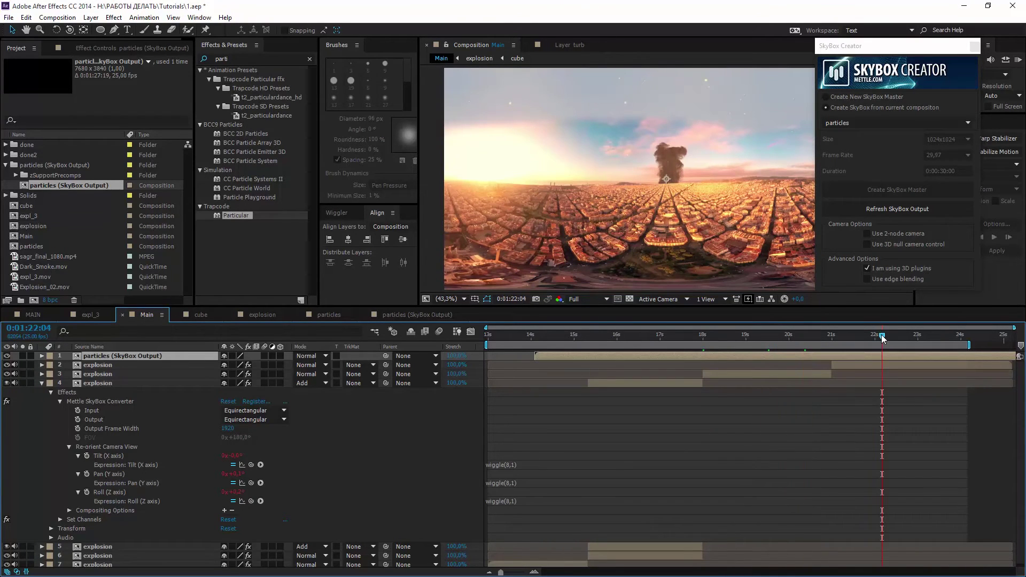
# Step: Create a new 1920 x 1920 composition named turbulence at 25 fps, lasting 0:01:27:18
pyautogui.click(57, 17)
pyautogui.click(70, 30)
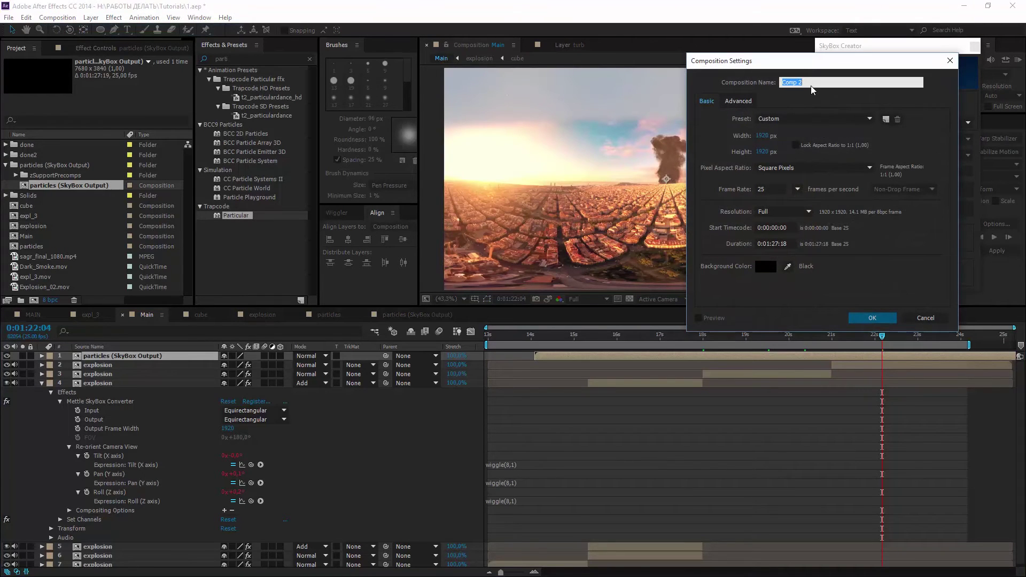
pyautogui.write('turbulence')
pyautogui.click(872, 317)
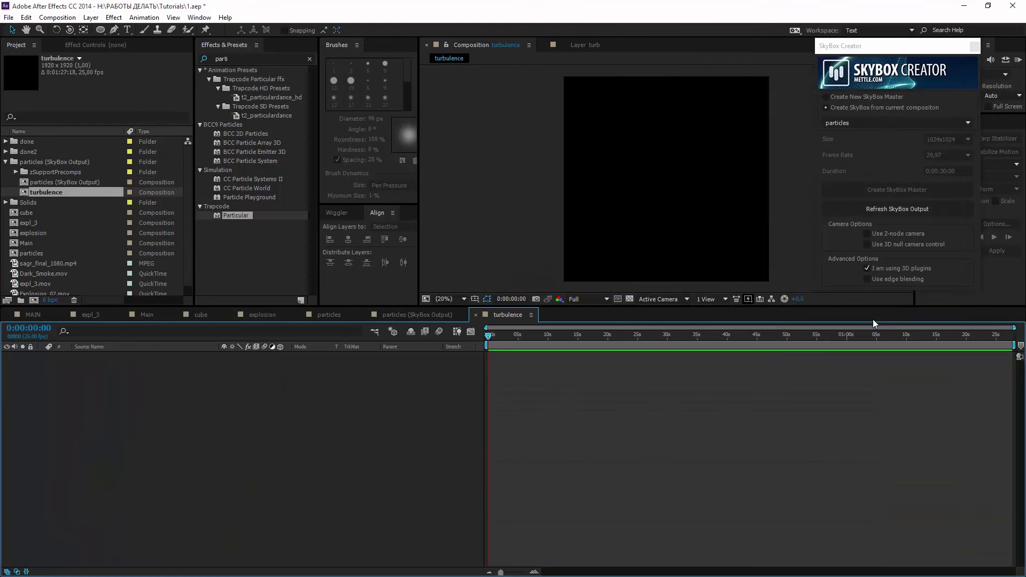
# Step: Add a 1920 x 1920 blue solid named turbulence to the turbulence composition
pyautogui.rightClick(292, 395)
pyautogui.moveTo(320, 399)
pyautogui.click(472, 418)
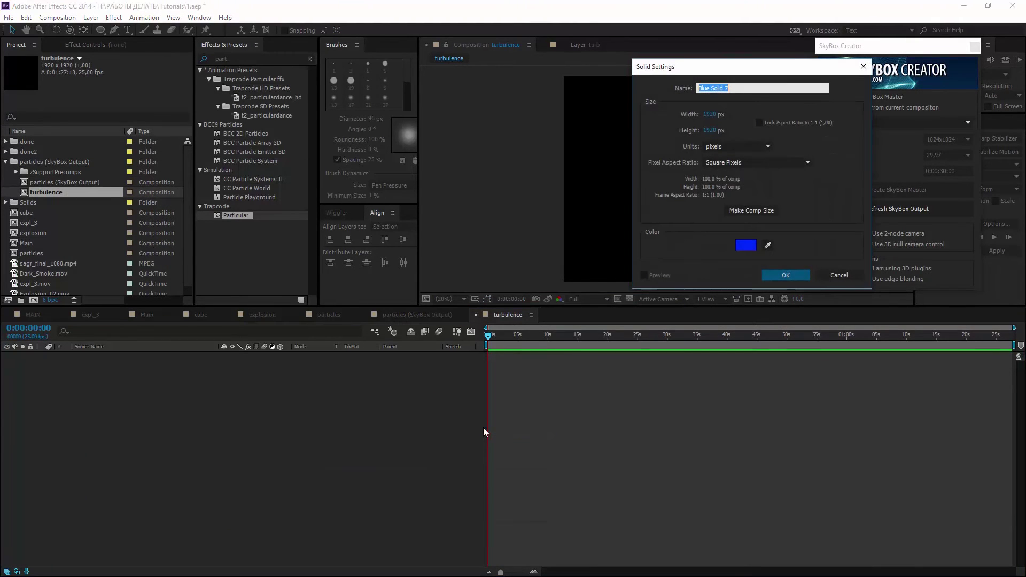
pyautogui.write('turbulence')
pyautogui.click(773, 274)
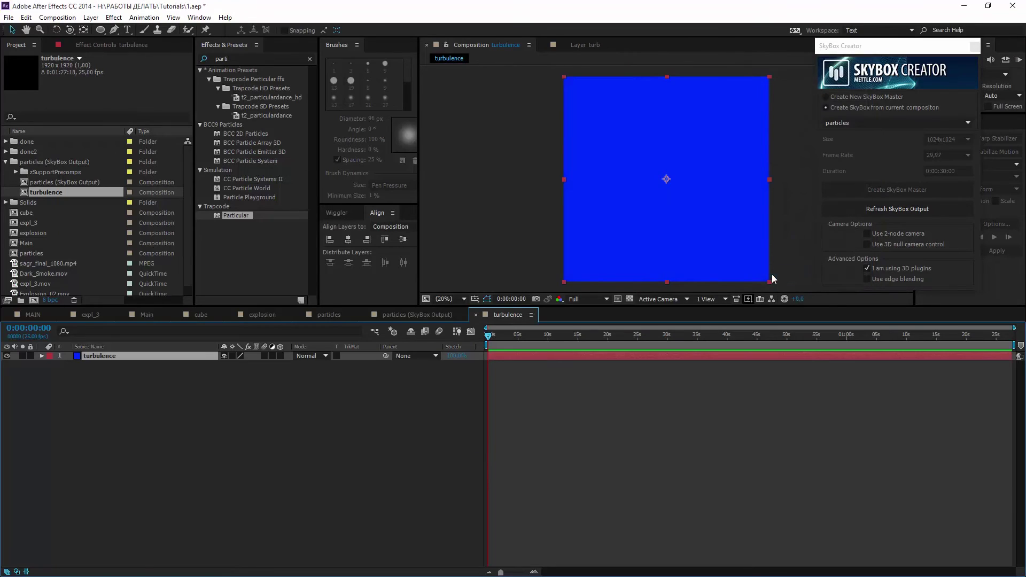
# Step: Apply Turbulent Noise to the turbulence solid, with Contrast 601 and Brightness 20
pyautogui.click(306, 58)
pyautogui.write('turb')
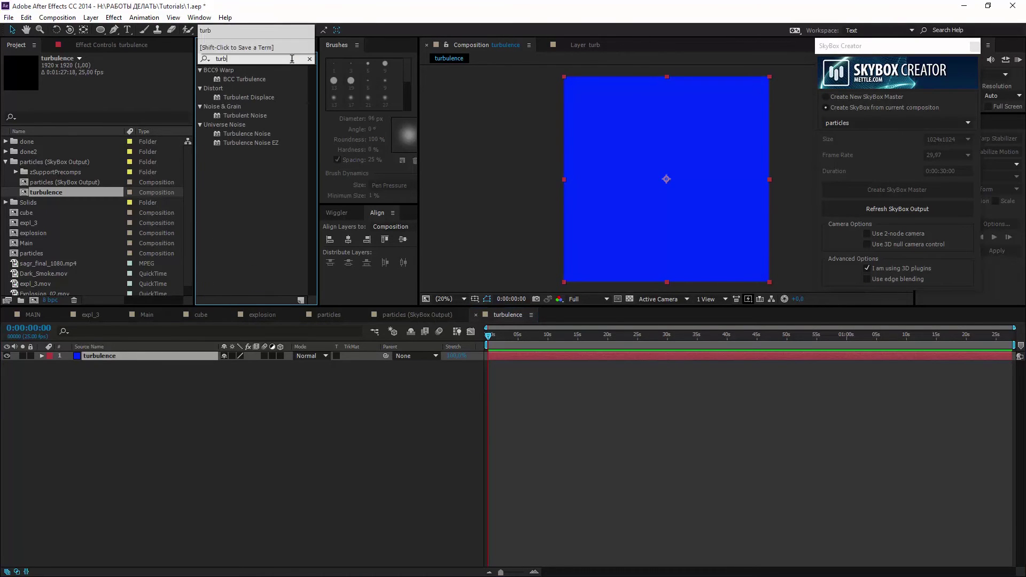
pyautogui.doubleClick(251, 115)
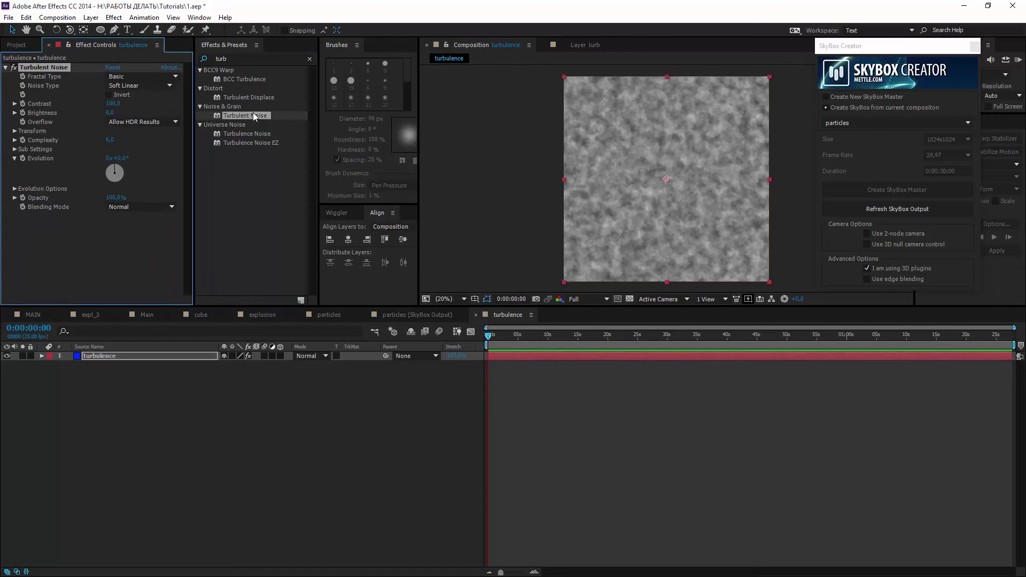
pyautogui.moveTo(110, 112); pyautogui.dragTo(363, 83)
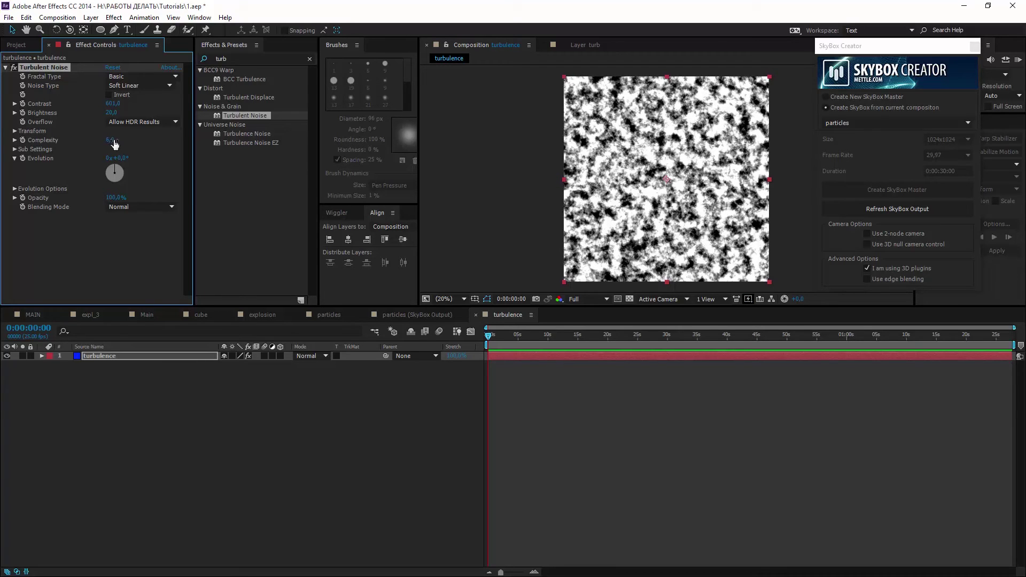
# Step: Drive the noise Evolution with the expression time*10 and set the noise Scale to about 119
pyautogui.keyDown('alt'); pyautogui.click(22, 158); pyautogui.keyUp('alt')
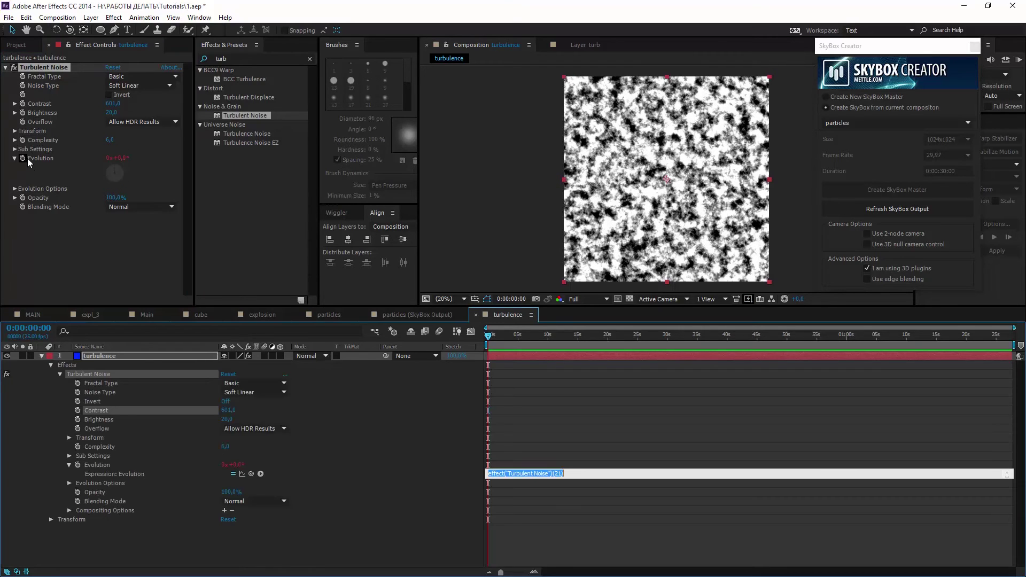
pyautogui.write('time*10')
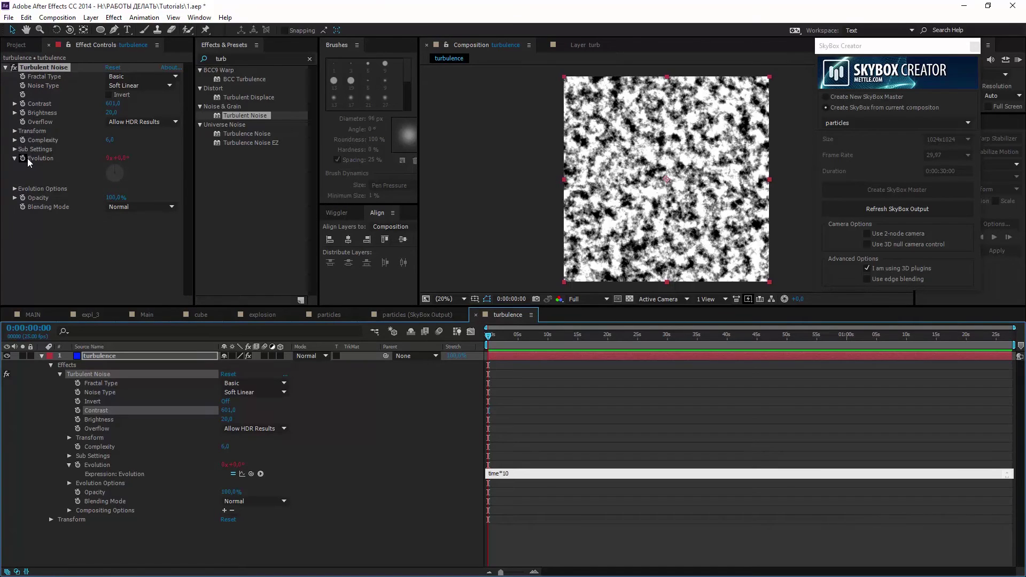
pyautogui.press('Return')
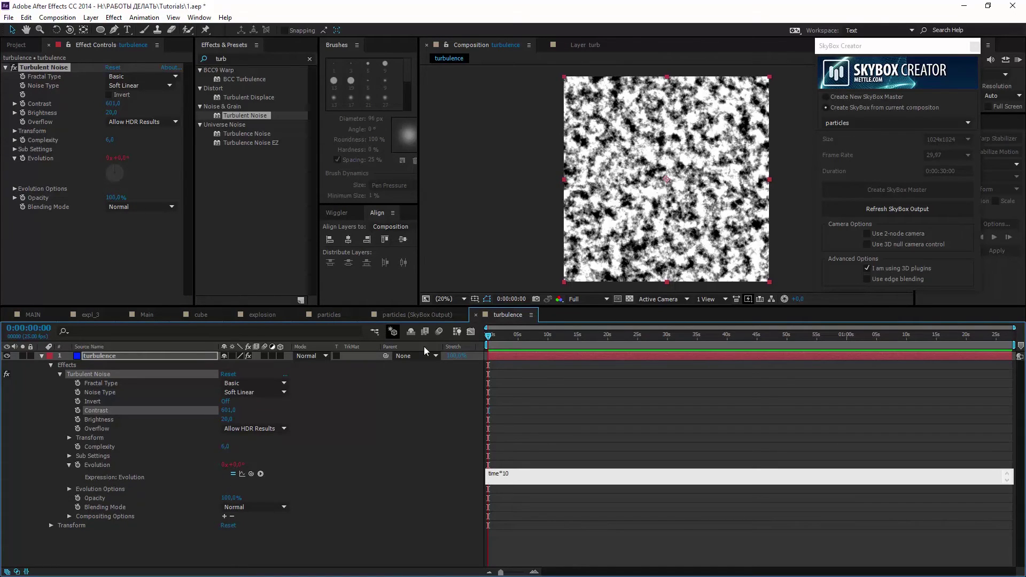
pyautogui.click(514, 433)
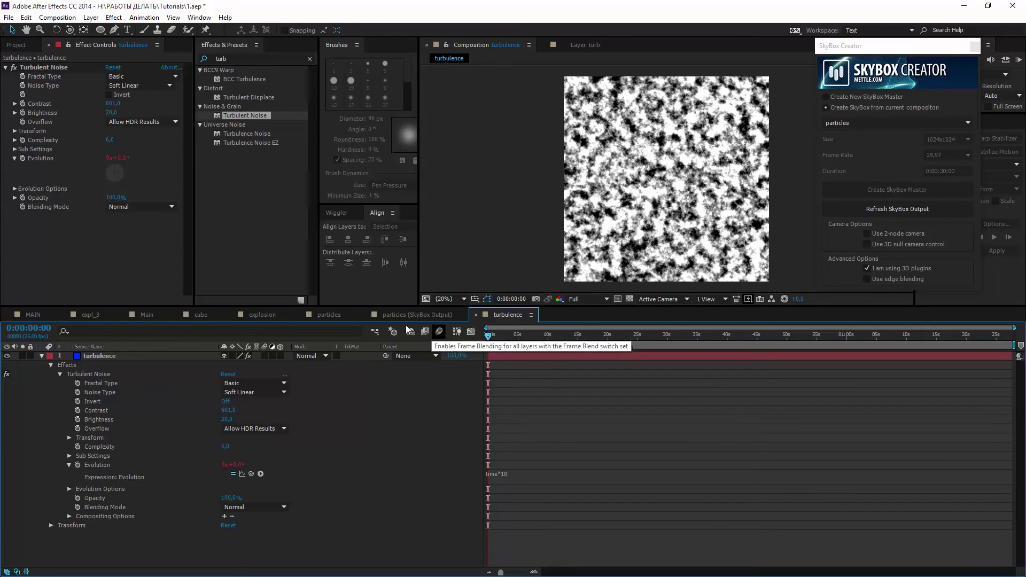
pyautogui.click(15, 131)
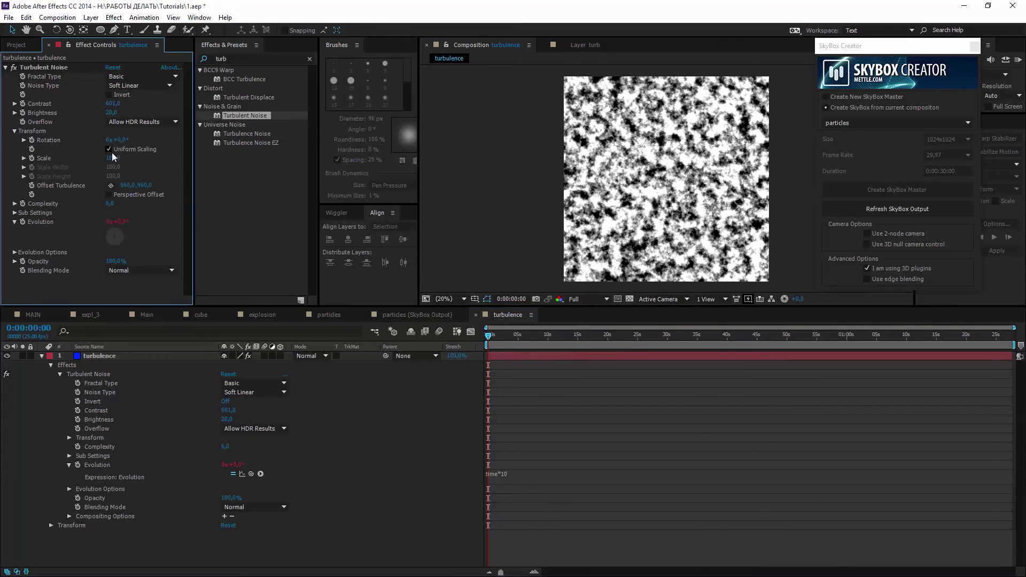
pyautogui.moveTo(113, 158); pyautogui.dragTo(217, 161)
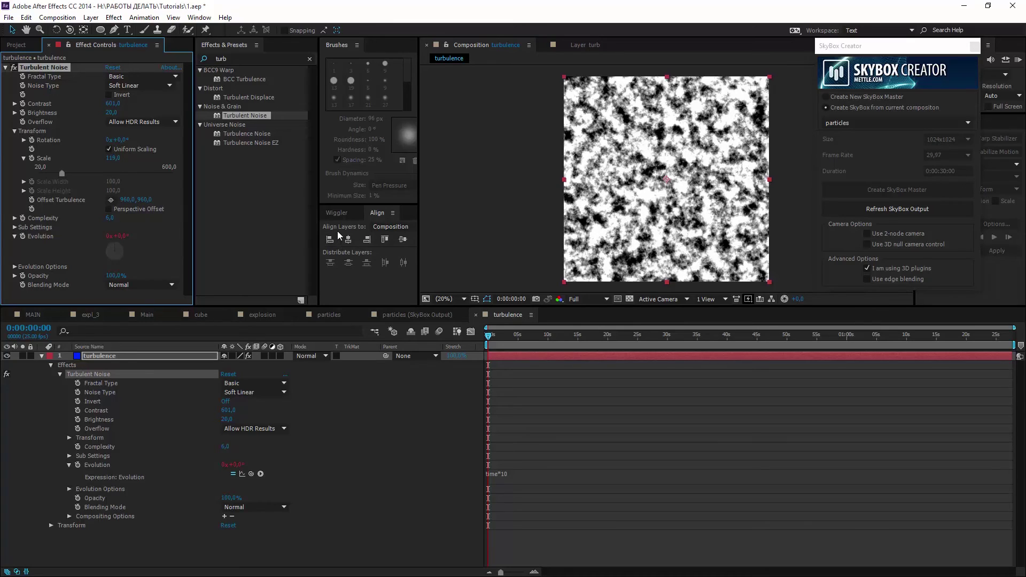
# Step: Keyframe the noise Brightness from -201 at 0:00:00:00 to about 216 at 0:00:05:11
pyautogui.moveTo(110, 112); pyautogui.dragTo(25, 114)
pyautogui.click(23, 112)
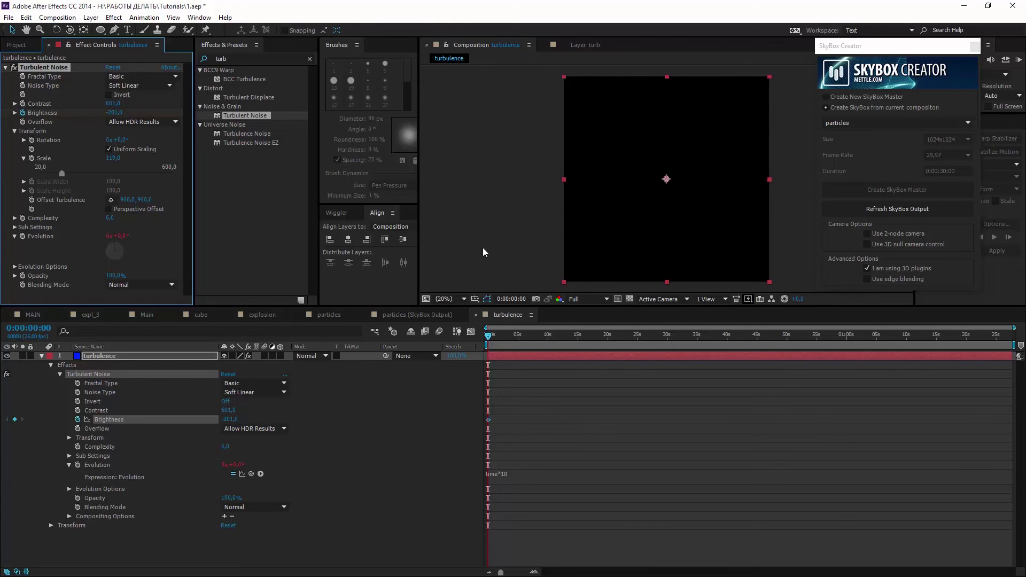
pyautogui.click(520, 333)
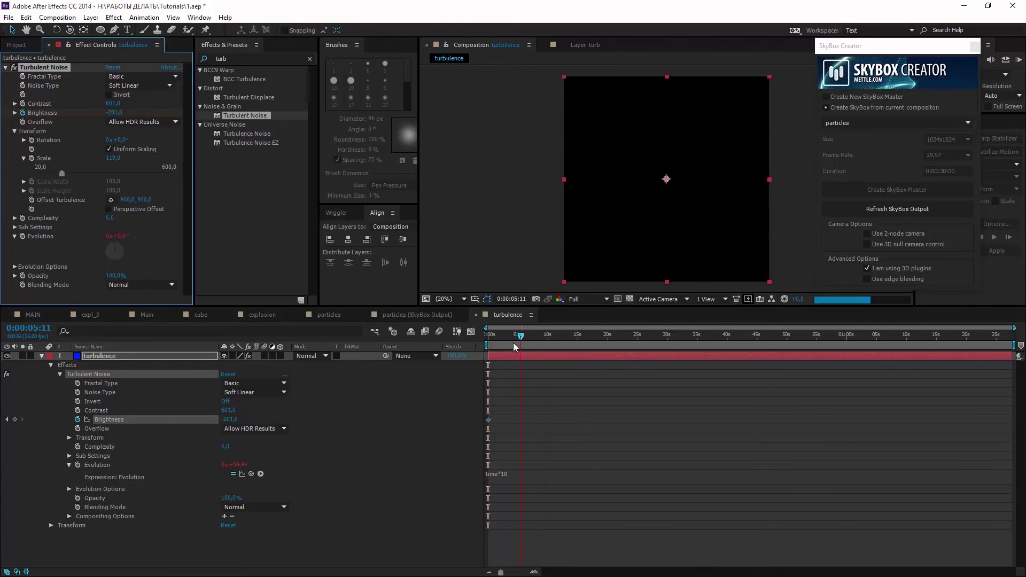
pyautogui.moveTo(112, 113); pyautogui.dragTo(341, 115)
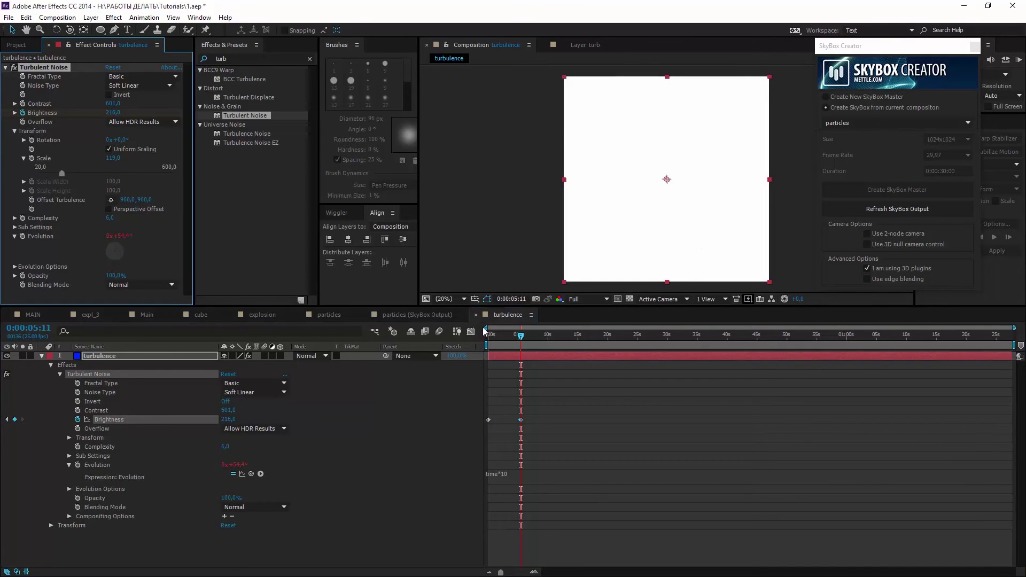
# Step: Add the Offset effect to the turbulence layer and shift its center to 1155, 1182, viewing the frame at 0:00:02:22
pyautogui.click(310, 59)
pyautogui.write('off')
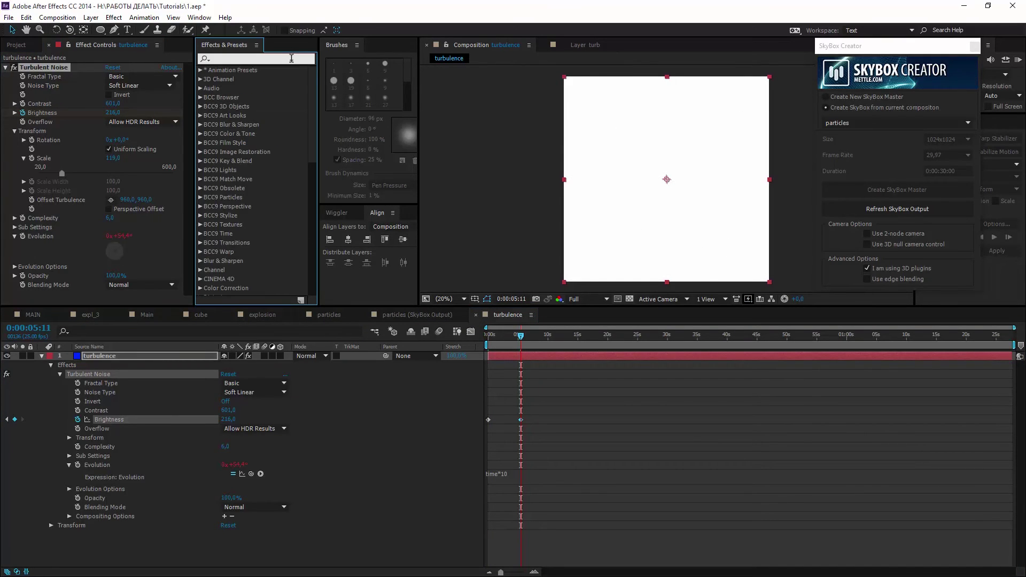
pyautogui.doubleClick(232, 234)
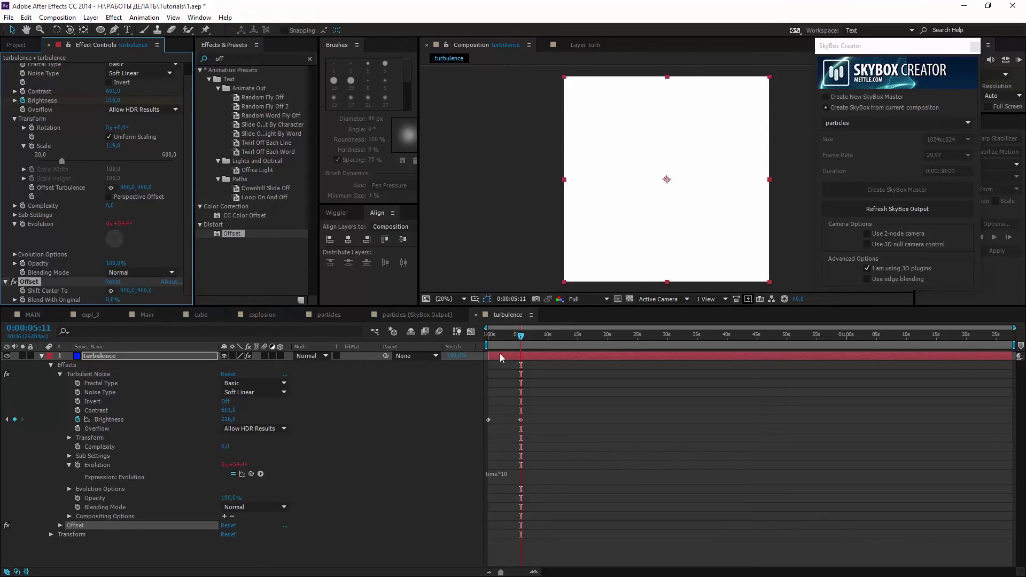
pyautogui.click(504, 335)
pyautogui.moveTo(129, 292); pyautogui.dragTo(238, 298)
pyautogui.moveTo(146, 292); pyautogui.dragTo(219, 296)
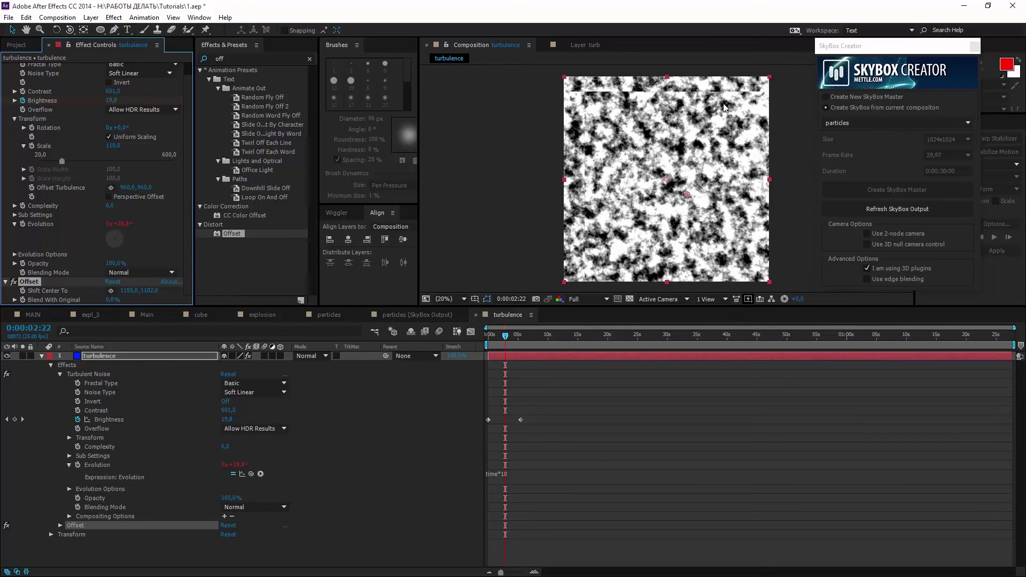
# Step: Pre-compose the turbulence layer as turb_comp, moving all attributes into the new composition
pyautogui.rightClick(113, 356)
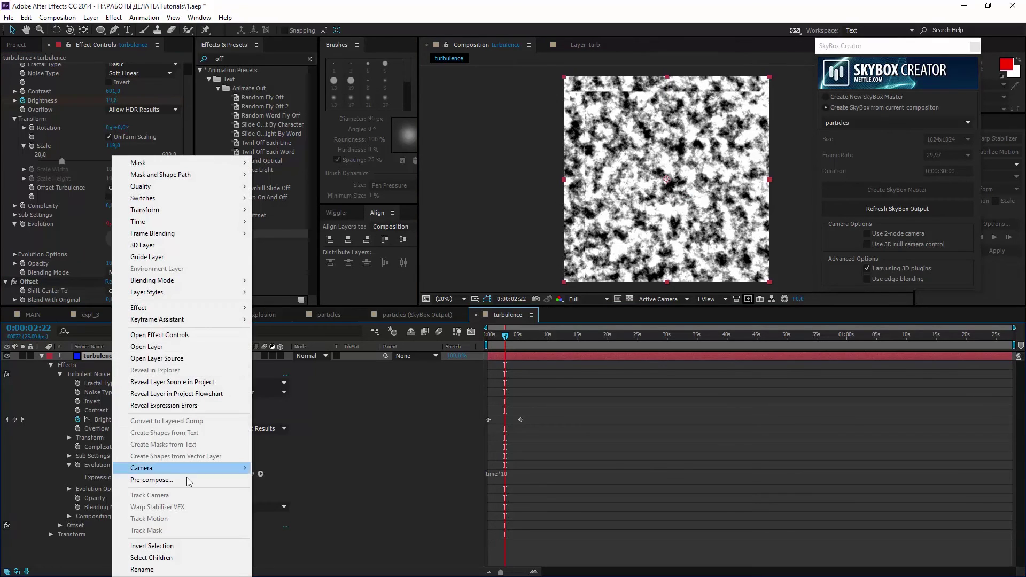
pyautogui.click(188, 476)
pyautogui.write('turb_')
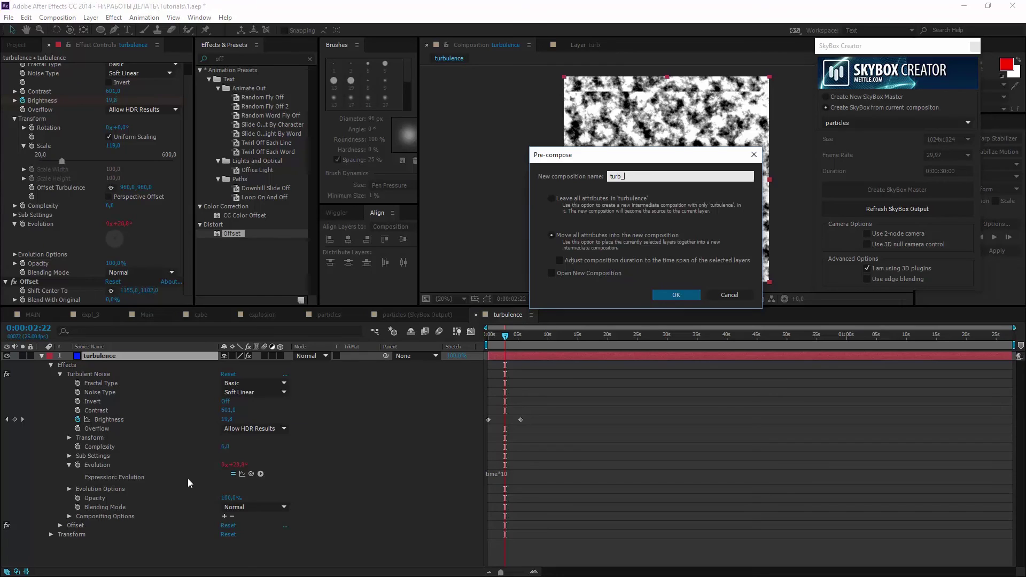
pyautogui.write('comp')
pyautogui.press('Return')
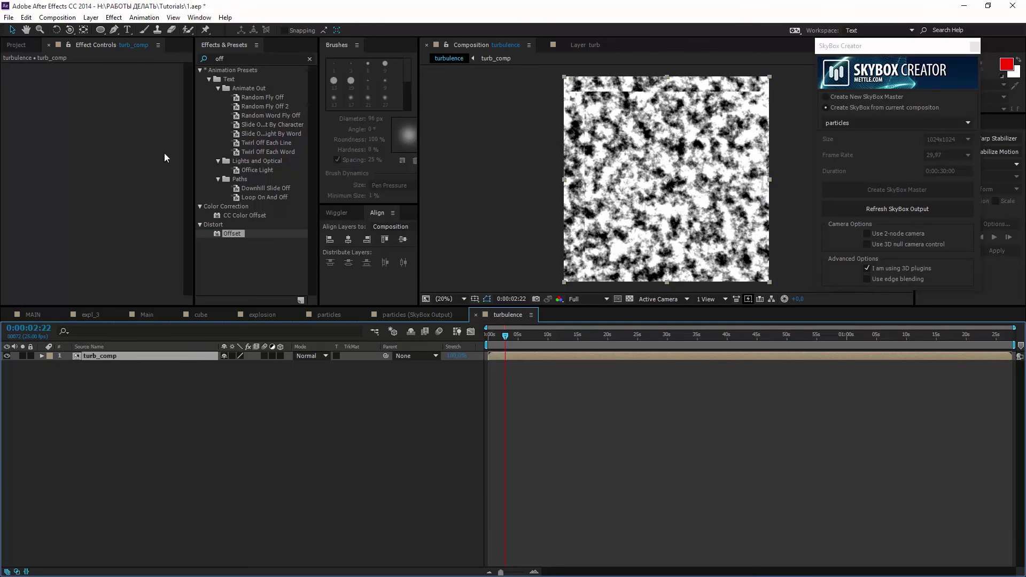
# Step: Open the turb_comp layer for painting and clone noise over its vertical seam with the Clone Stamp tool
pyautogui.click(157, 29)
pyautogui.doubleClick(114, 356)
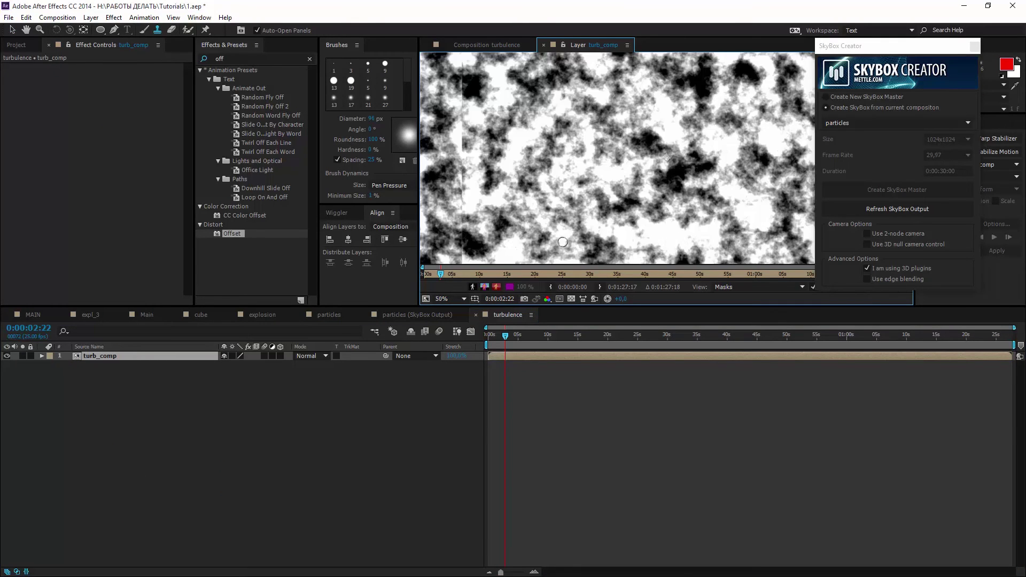
pyautogui.moveTo(519, 232); pyautogui.dragTo(597, 73)
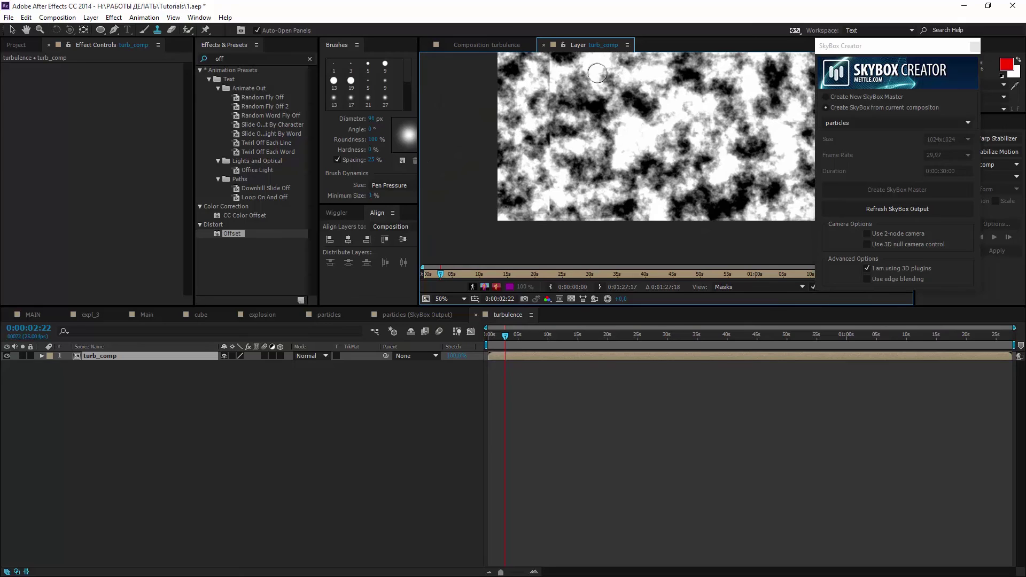
pyautogui.keyDown('alt'); pyautogui.click(578, 192); pyautogui.keyUp('alt')
pyautogui.moveTo(557, 202)
pyautogui.mouseDown()
pyautogui.moveTo(534, 151)
pyautogui.moveTo(551, 146)
pyautogui.moveTo(564, 103)
pyautogui.moveTo(578, 194)
pyautogui.moveTo(549, 126)
pyautogui.mouseUp()
pyautogui.keyDown('alt'); pyautogui.click(524, 138); pyautogui.keyUp('alt')
pyautogui.scroll(1, 550, 127)
pyautogui.scroll(-2, 598, 128)
# Step: Clone noise over the horizontal seam near the upper edge of turb_comp, and return to the turbulence composition view
pyautogui.moveTo(646, 120)
pyautogui.mouseDown()
pyautogui.moveTo(625, 159)
pyautogui.moveTo(616, 111)
pyautogui.moveTo(624, 76)
pyautogui.mouseUp()
pyautogui.moveTo(666, 56)
pyautogui.mouseDown()
pyautogui.moveTo(664, 124)
pyautogui.moveTo(599, 122)
pyautogui.mouseUp()
pyautogui.moveTo(684, 125)
pyautogui.mouseDown()
pyautogui.moveTo(747, 124)
pyautogui.moveTo(700, 146)
pyautogui.mouseUp()
pyautogui.moveTo(668, 121); pyautogui.dragTo(681, 121)
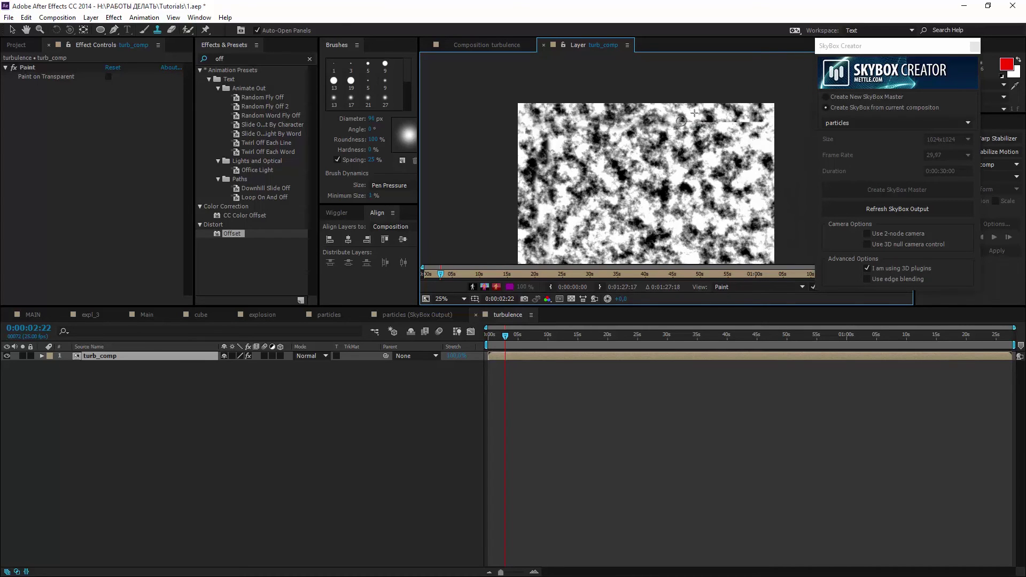
pyautogui.scroll(-1, 674, 130)
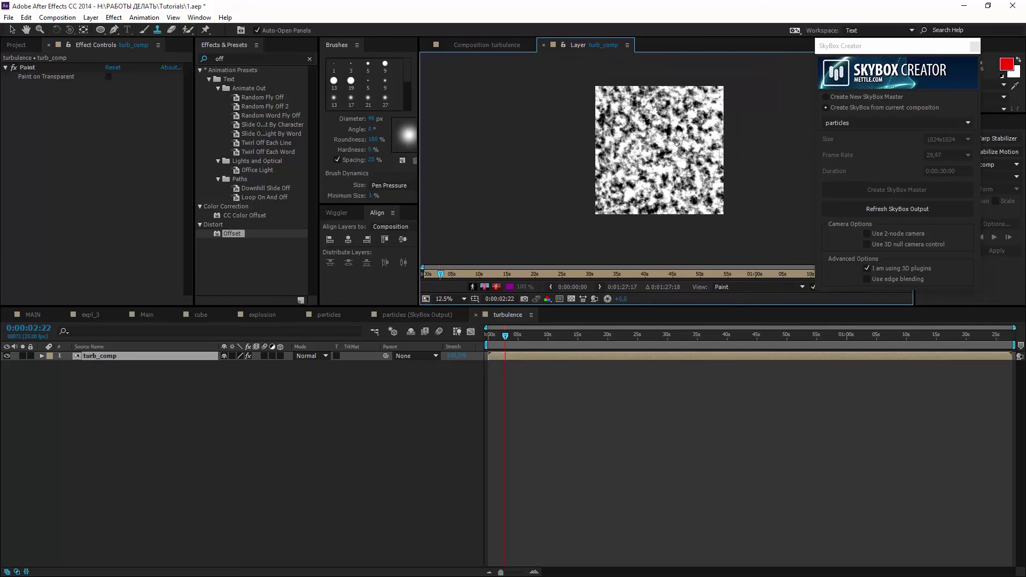
pyautogui.press('v')
pyautogui.click(508, 45)
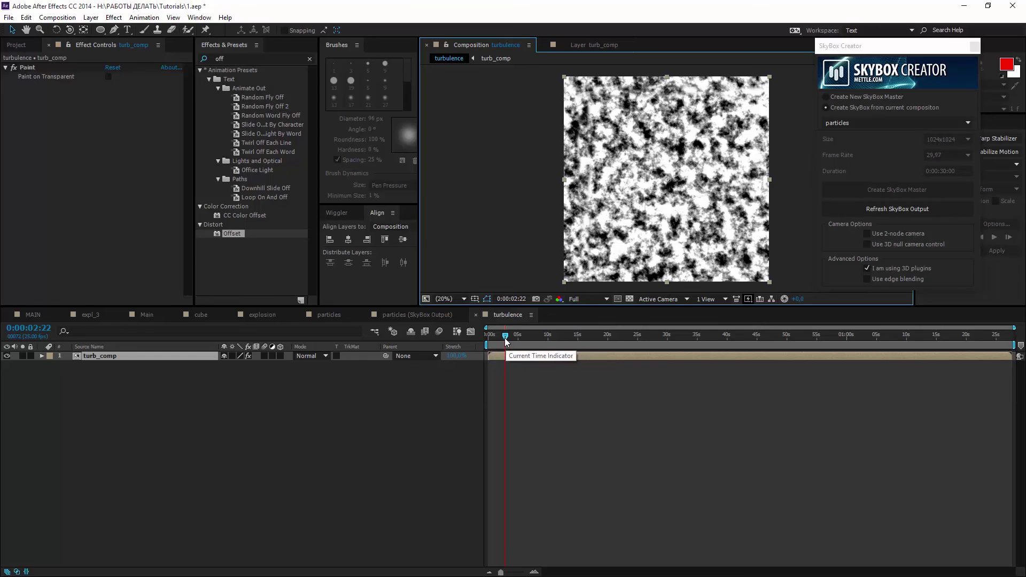
# Step: Extend all fifteen clone strokes of turb_comp back to the composition start and check the seams around 0:00:03:01
pyautogui.moveTo(502, 337); pyautogui.dragTo(499, 337)
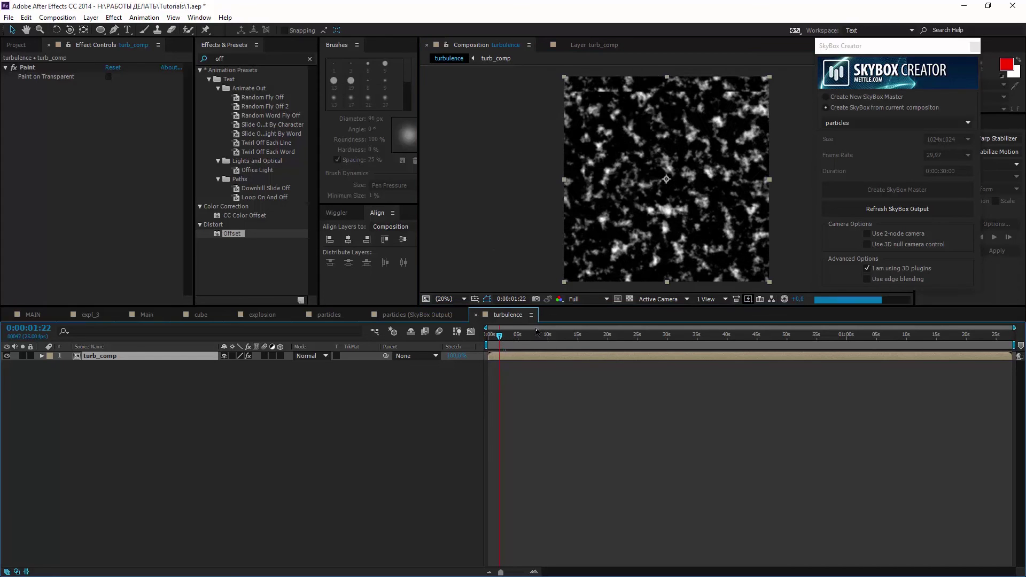
pyautogui.click(42, 356)
pyautogui.click(50, 366)
pyautogui.click(60, 374)
pyautogui.click(63, 374)
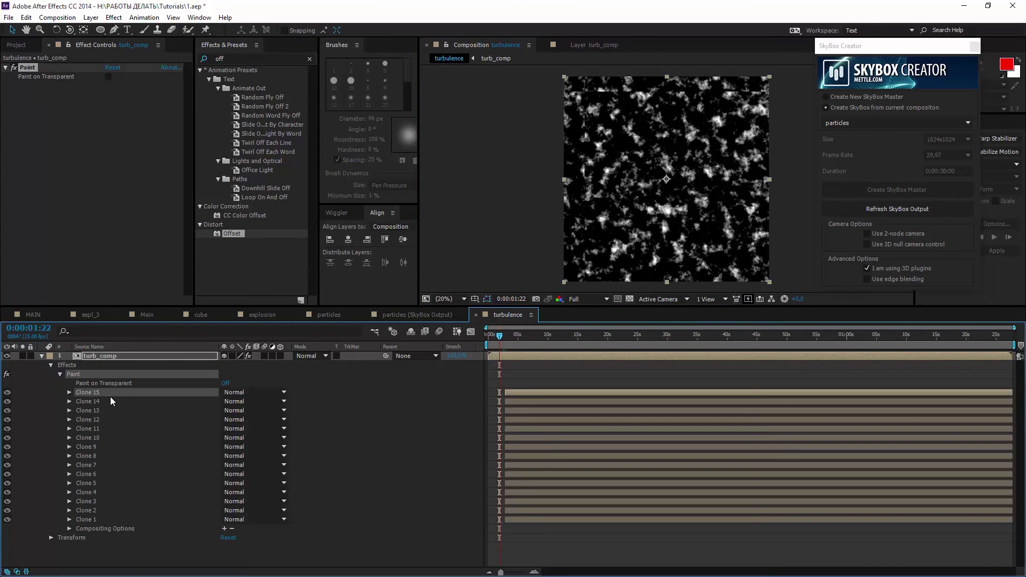
pyautogui.moveTo(505, 393); pyautogui.dragTo(491, 392)
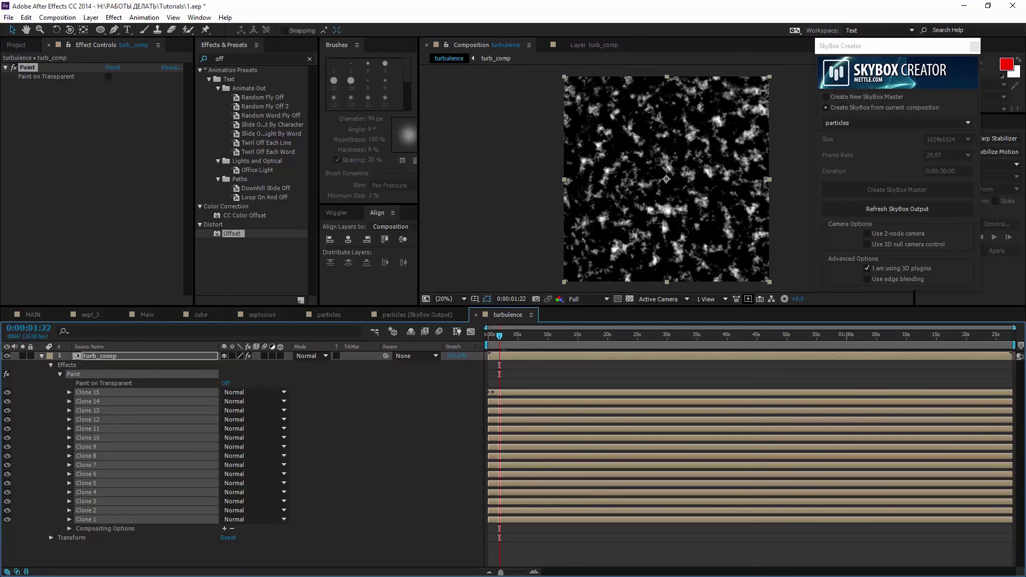
pyautogui.moveTo(498, 337); pyautogui.dragTo(507, 338)
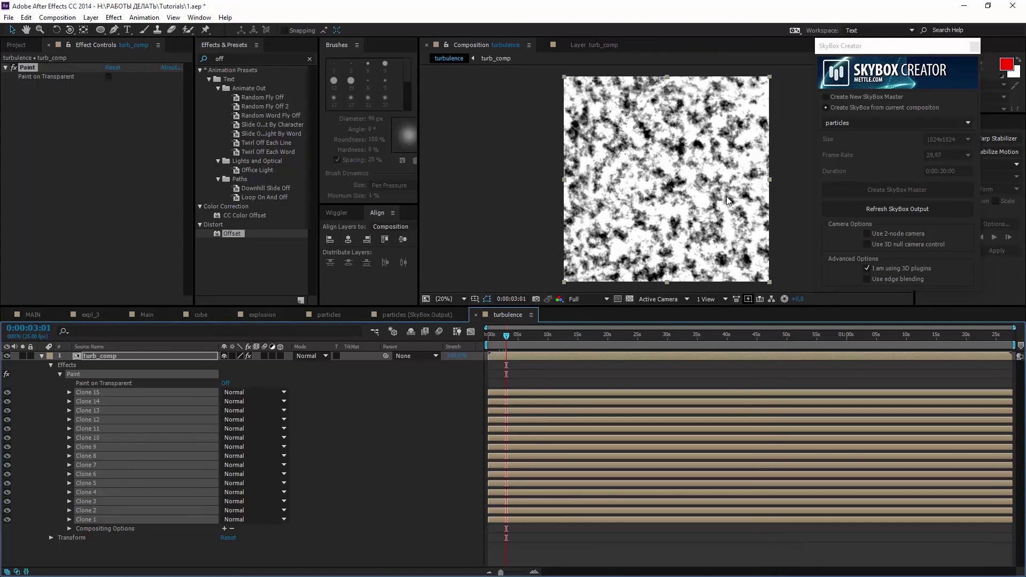
# Step: Generate a SkyBox output from the turbulence composition with SkyBox Creator
pyautogui.click(905, 124)
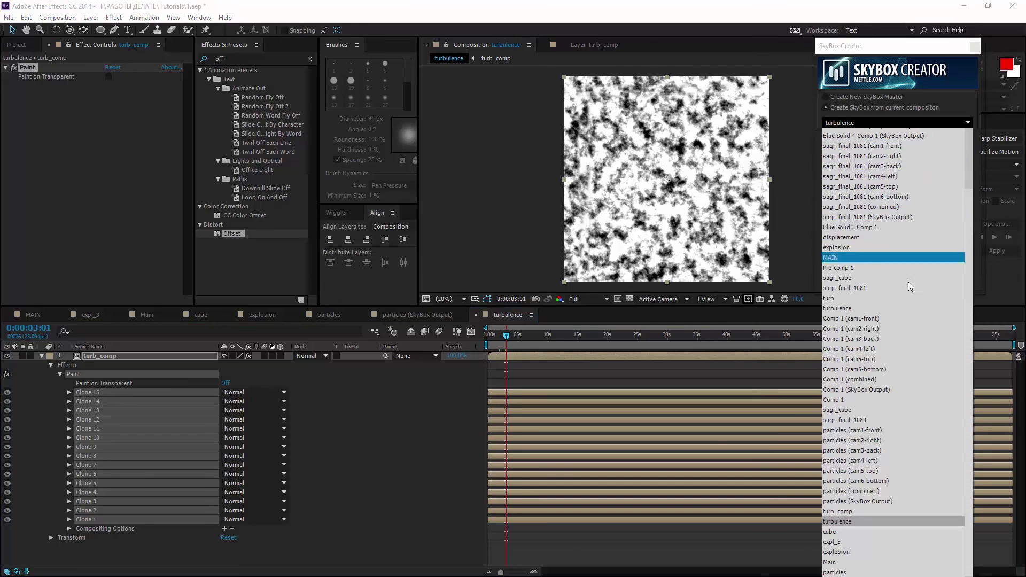
pyautogui.click(865, 521)
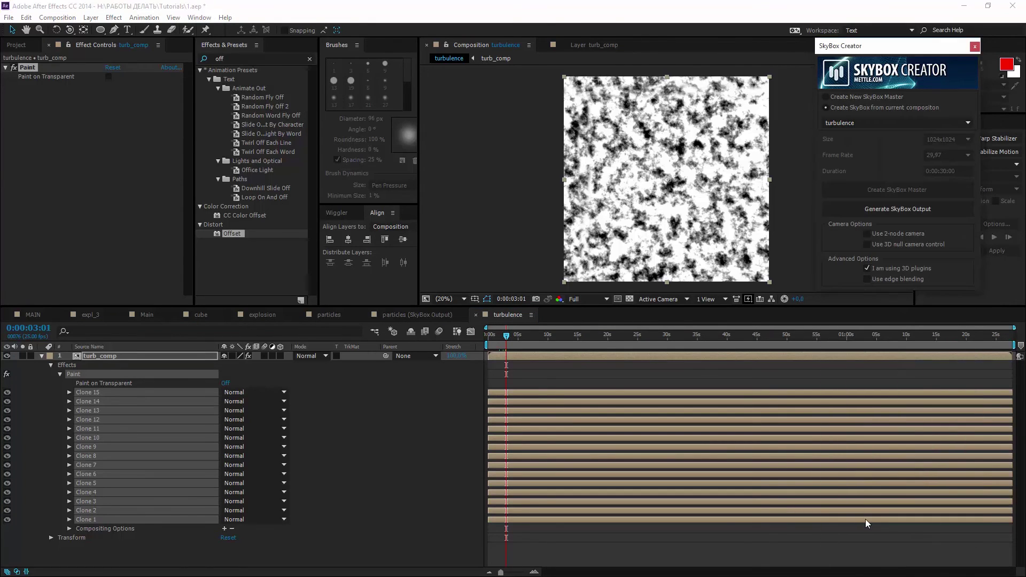
pyautogui.click(879, 208)
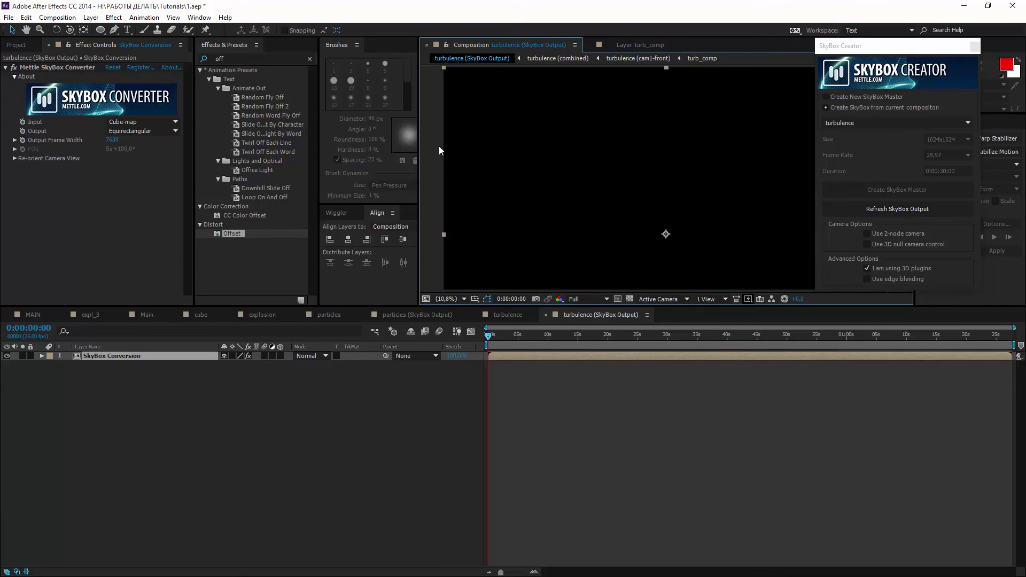
# Step: Open the Main composition and pre-compose all its layers into a new composition named turb_luma
pyautogui.click(19, 46)
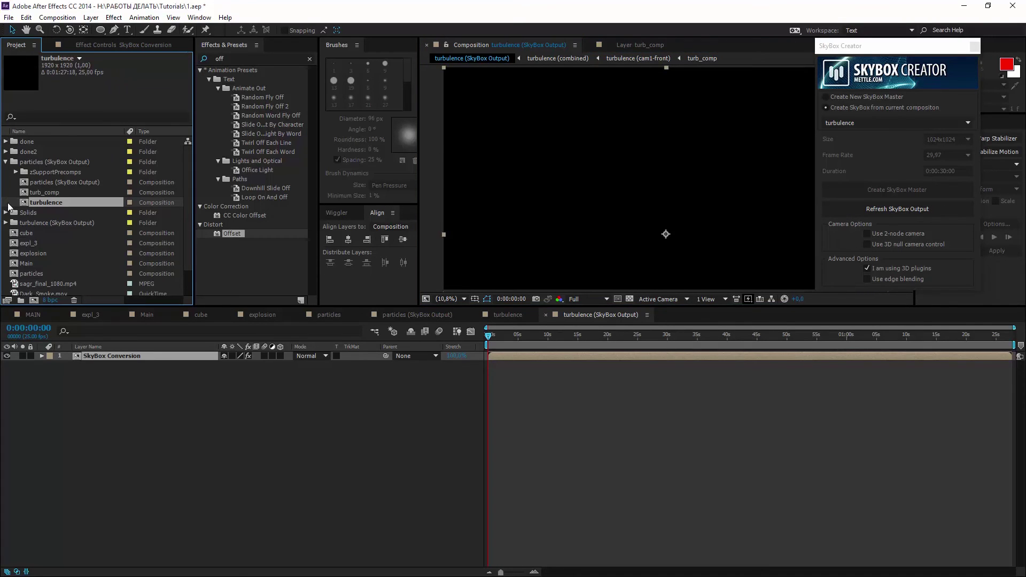
pyautogui.click(6, 223)
pyautogui.doubleClick(34, 283)
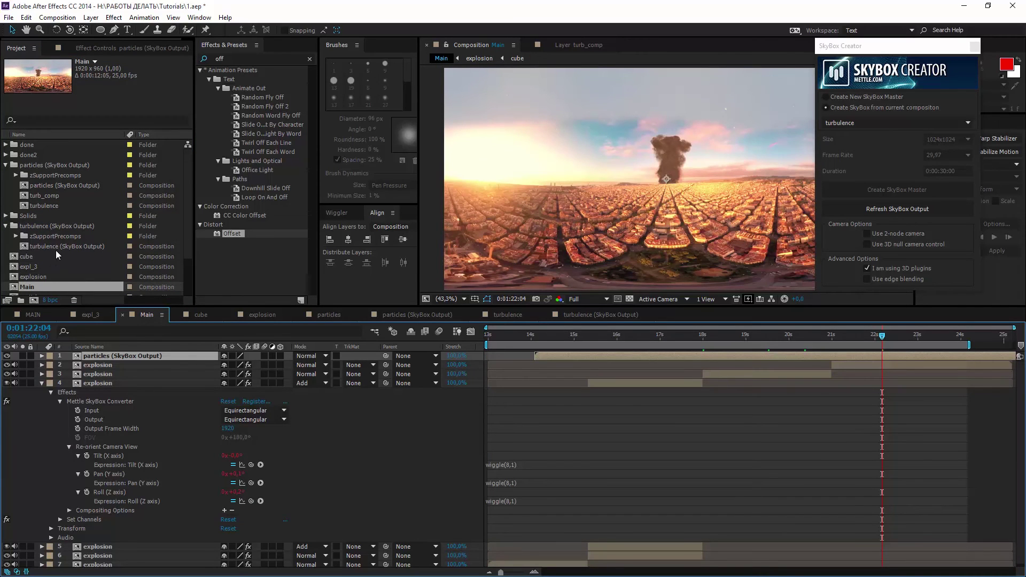
pyautogui.hotkey('ctrl', 'a')
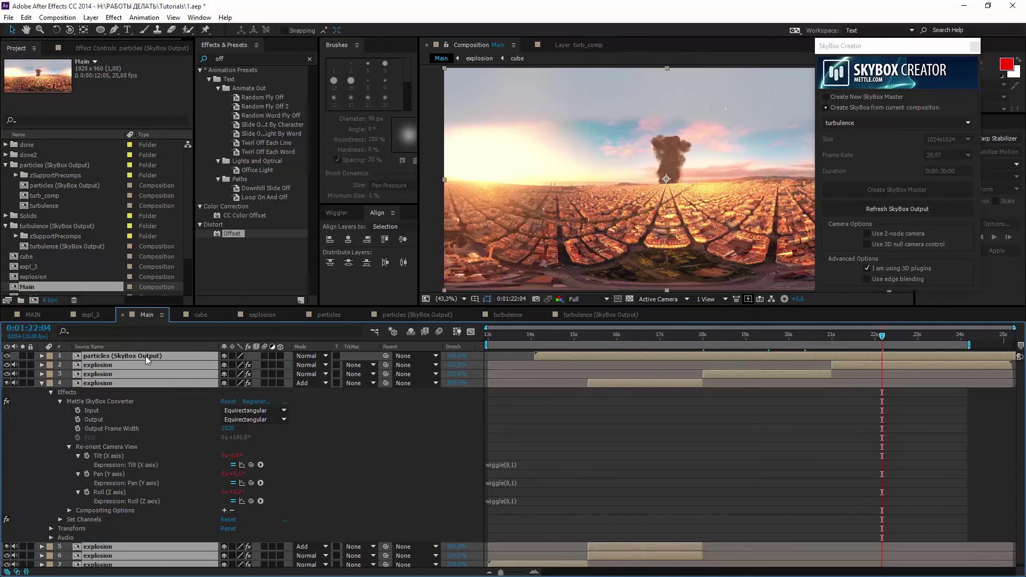
pyautogui.rightClick(145, 356)
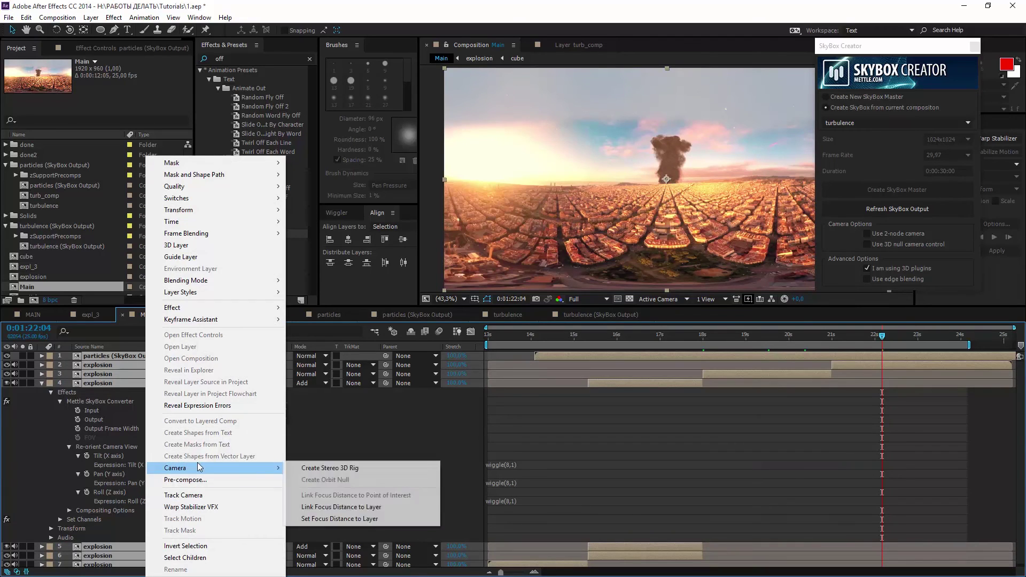
pyautogui.click(185, 479)
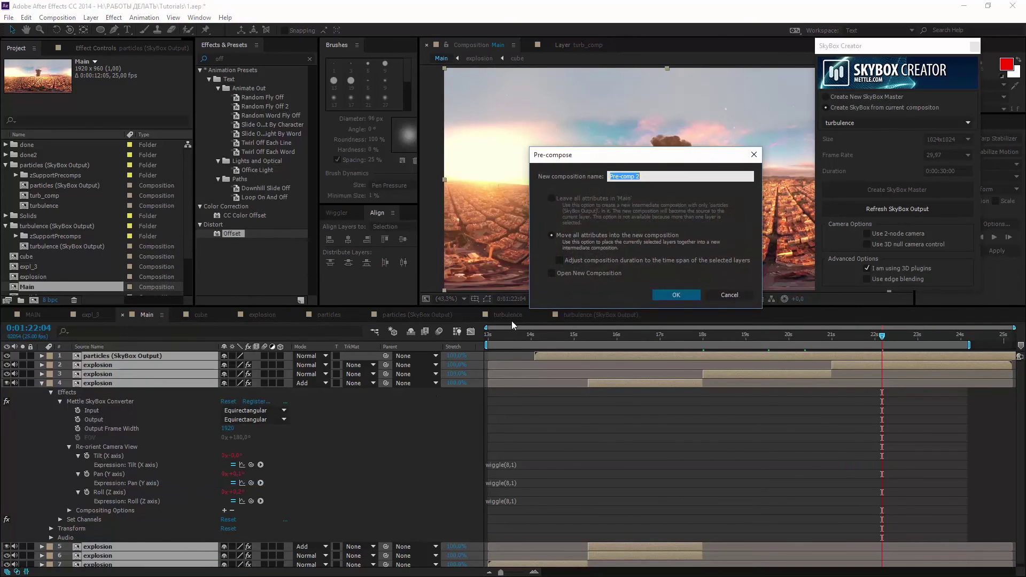
pyautogui.write('turb_luma')
pyautogui.press('Return')
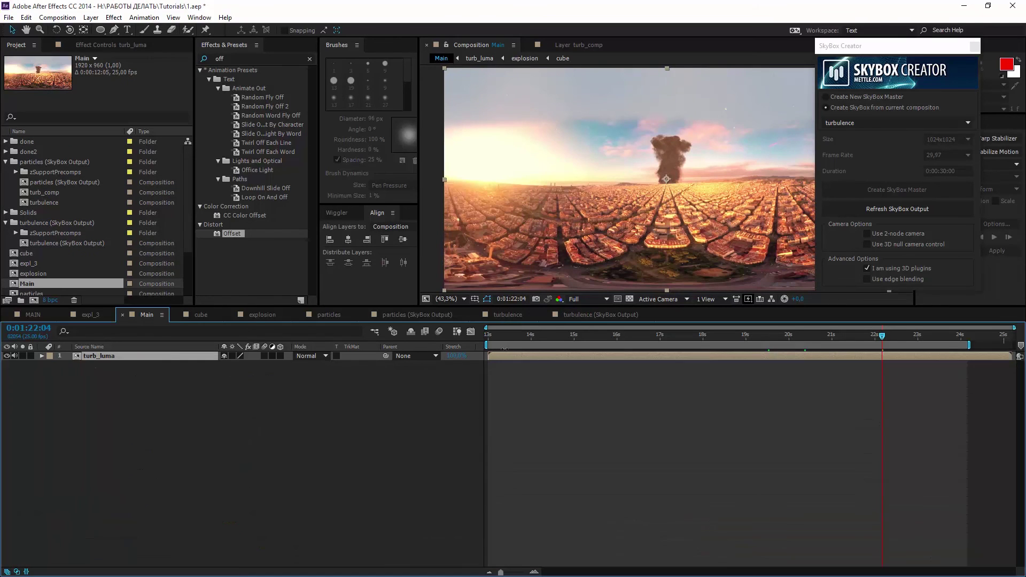
# Step: Place turbulence (SkyBox Output) above turb_luma in Main, split it at 0:01:18:03 and delete the part after the cut
pyautogui.moveTo(53, 243); pyautogui.dragTo(128, 368)
pyautogui.moveTo(655, 336); pyautogui.dragTo(711, 338)
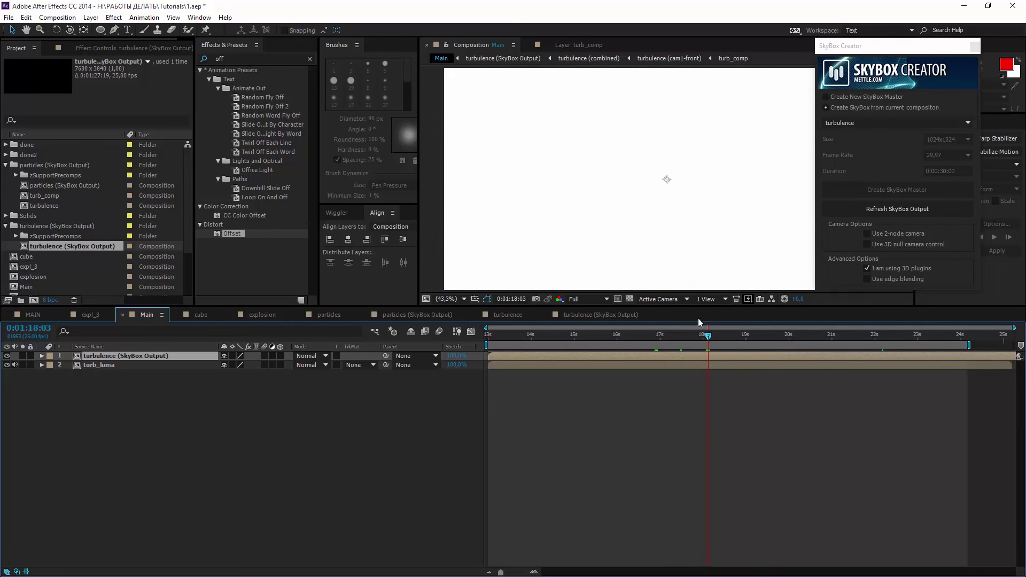
pyautogui.click(25, 17)
pyautogui.click(59, 148)
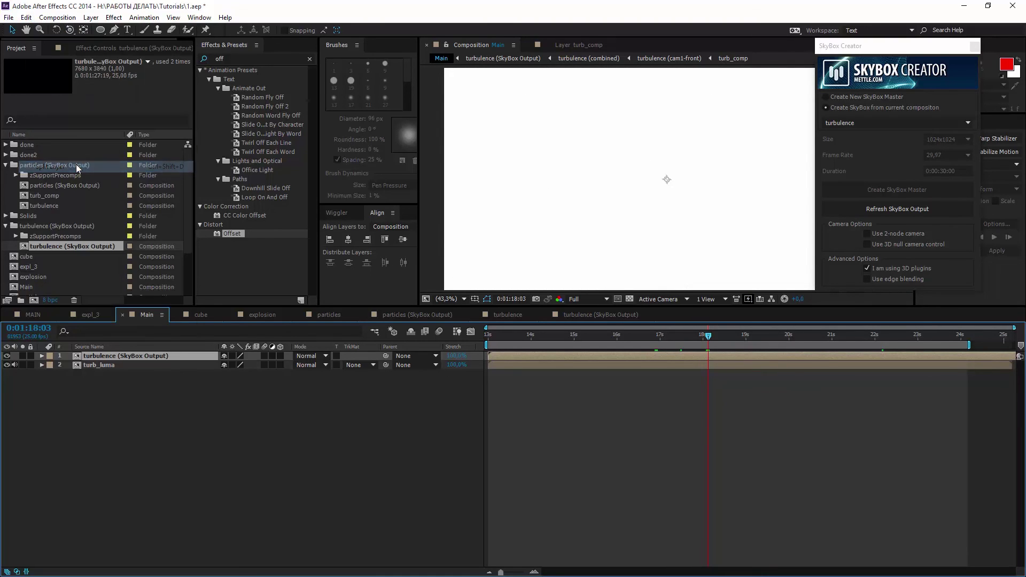
pyautogui.press('Delete')
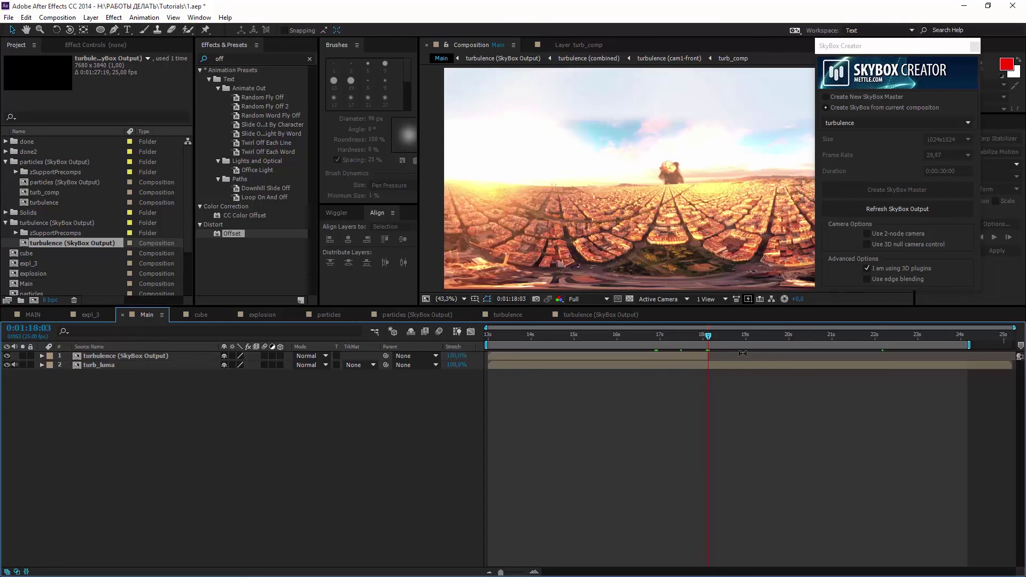
# Step: Set turb_luma's track matte to Luma Inverted Matte from turbulence (SkyBox Output) and check the result at 0:01:15:11
pyautogui.click(358, 366)
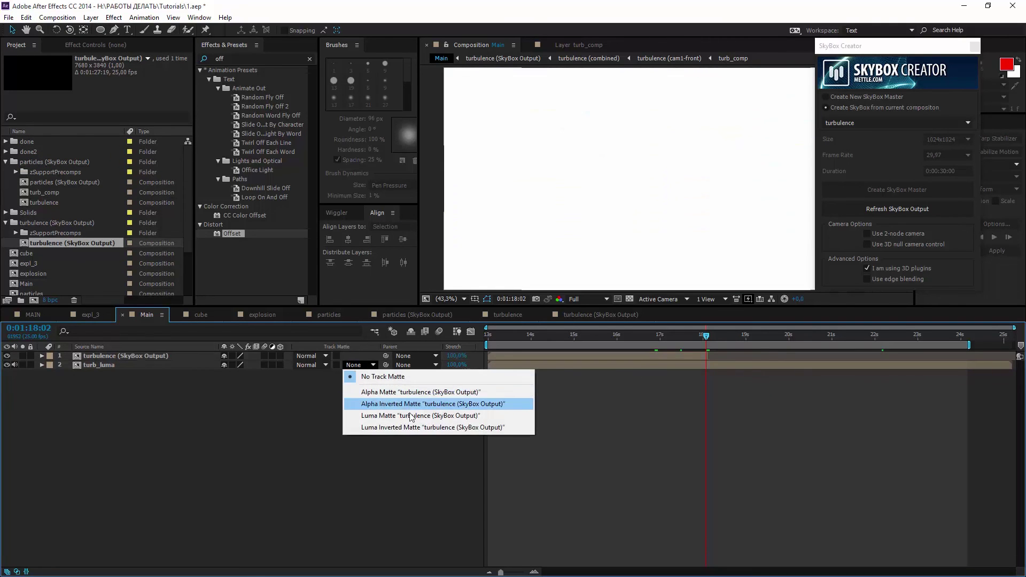
pyautogui.click(419, 430)
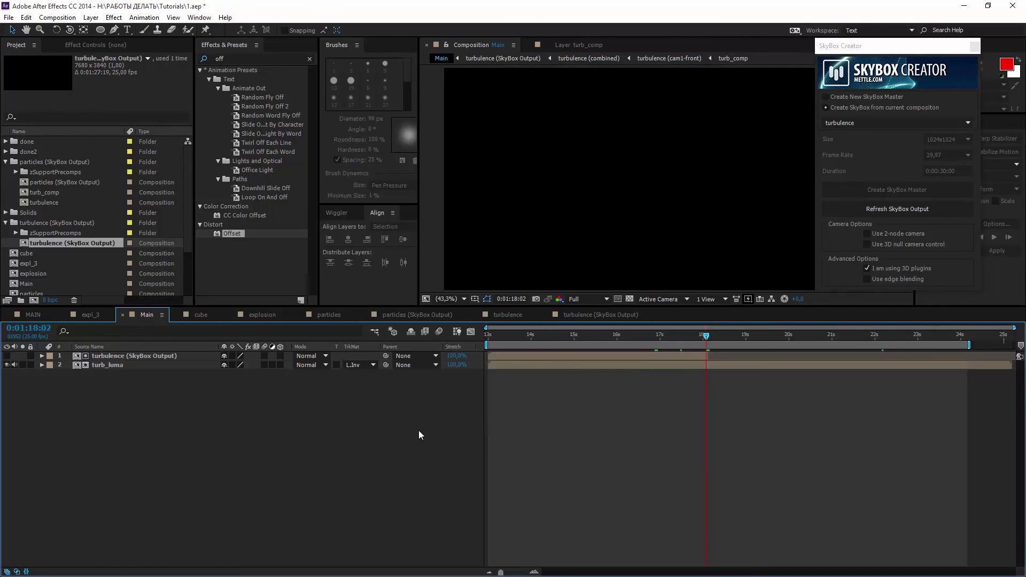
pyautogui.click(592, 336)
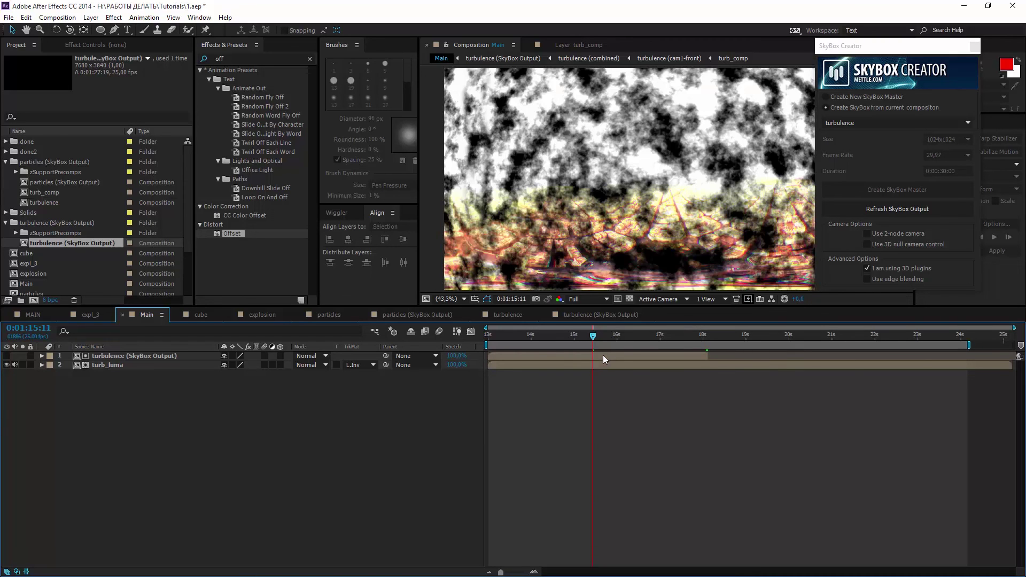
# Step: Shift the turbulence (SkyBox Output) matte layer later in the timeline to start at about 0:01:20, and preview the dissolve near its end
pyautogui.moveTo(603, 355); pyautogui.dragTo(867, 355)
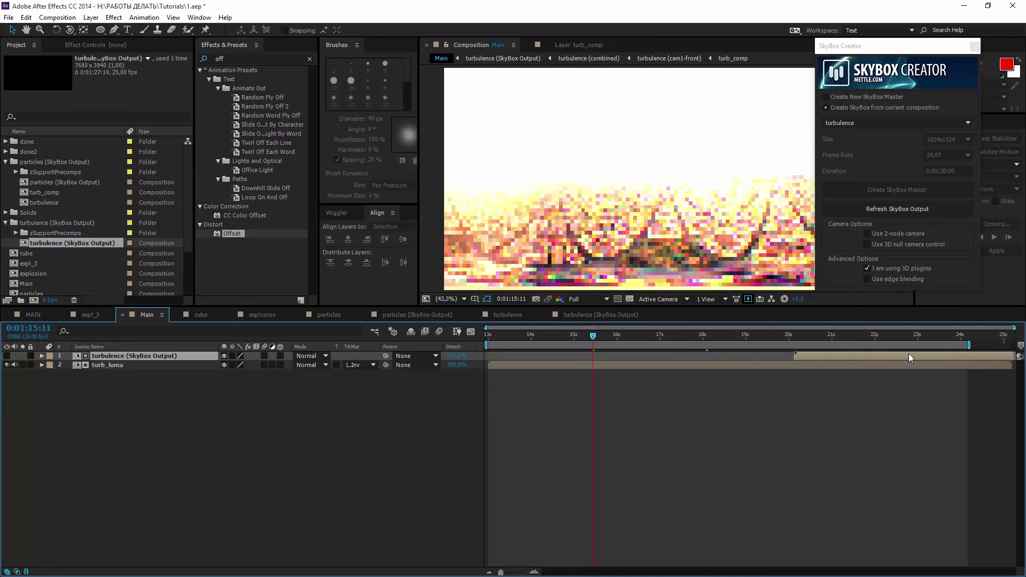
pyautogui.click(908, 335)
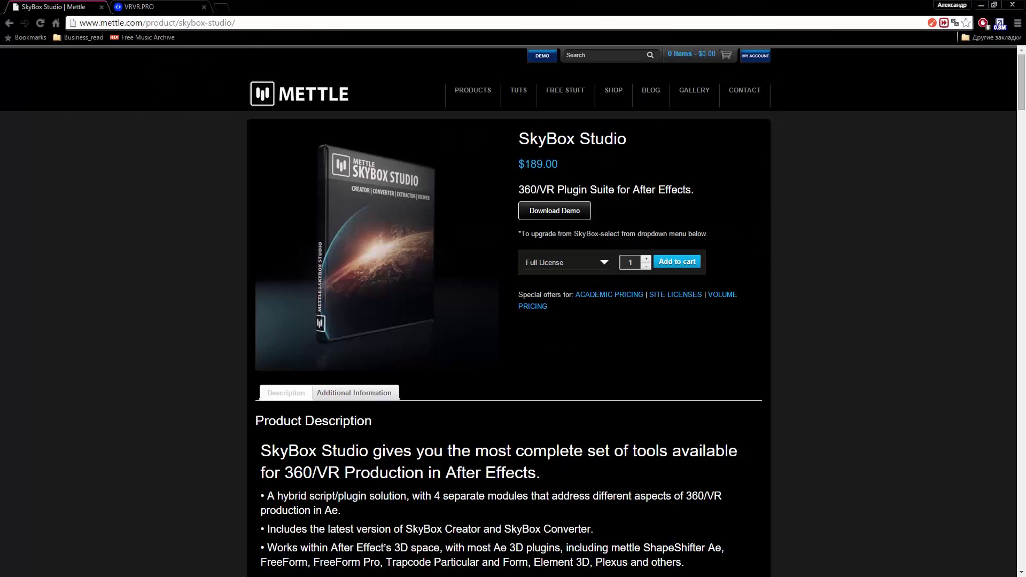
# Step: Switch from the SkyBox Studio product page to the VRVR.PRO website
pyautogui.click(160, 7)
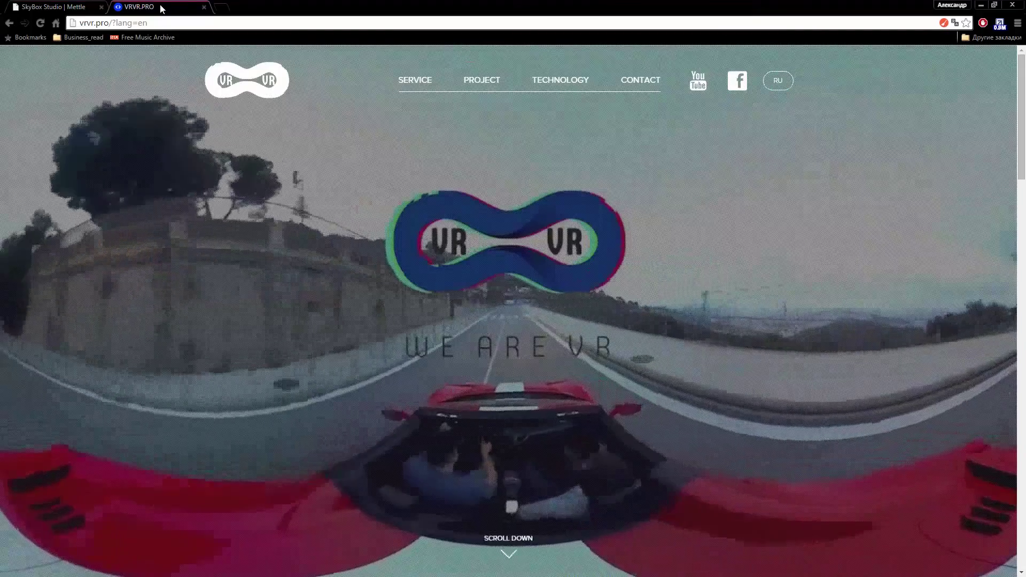